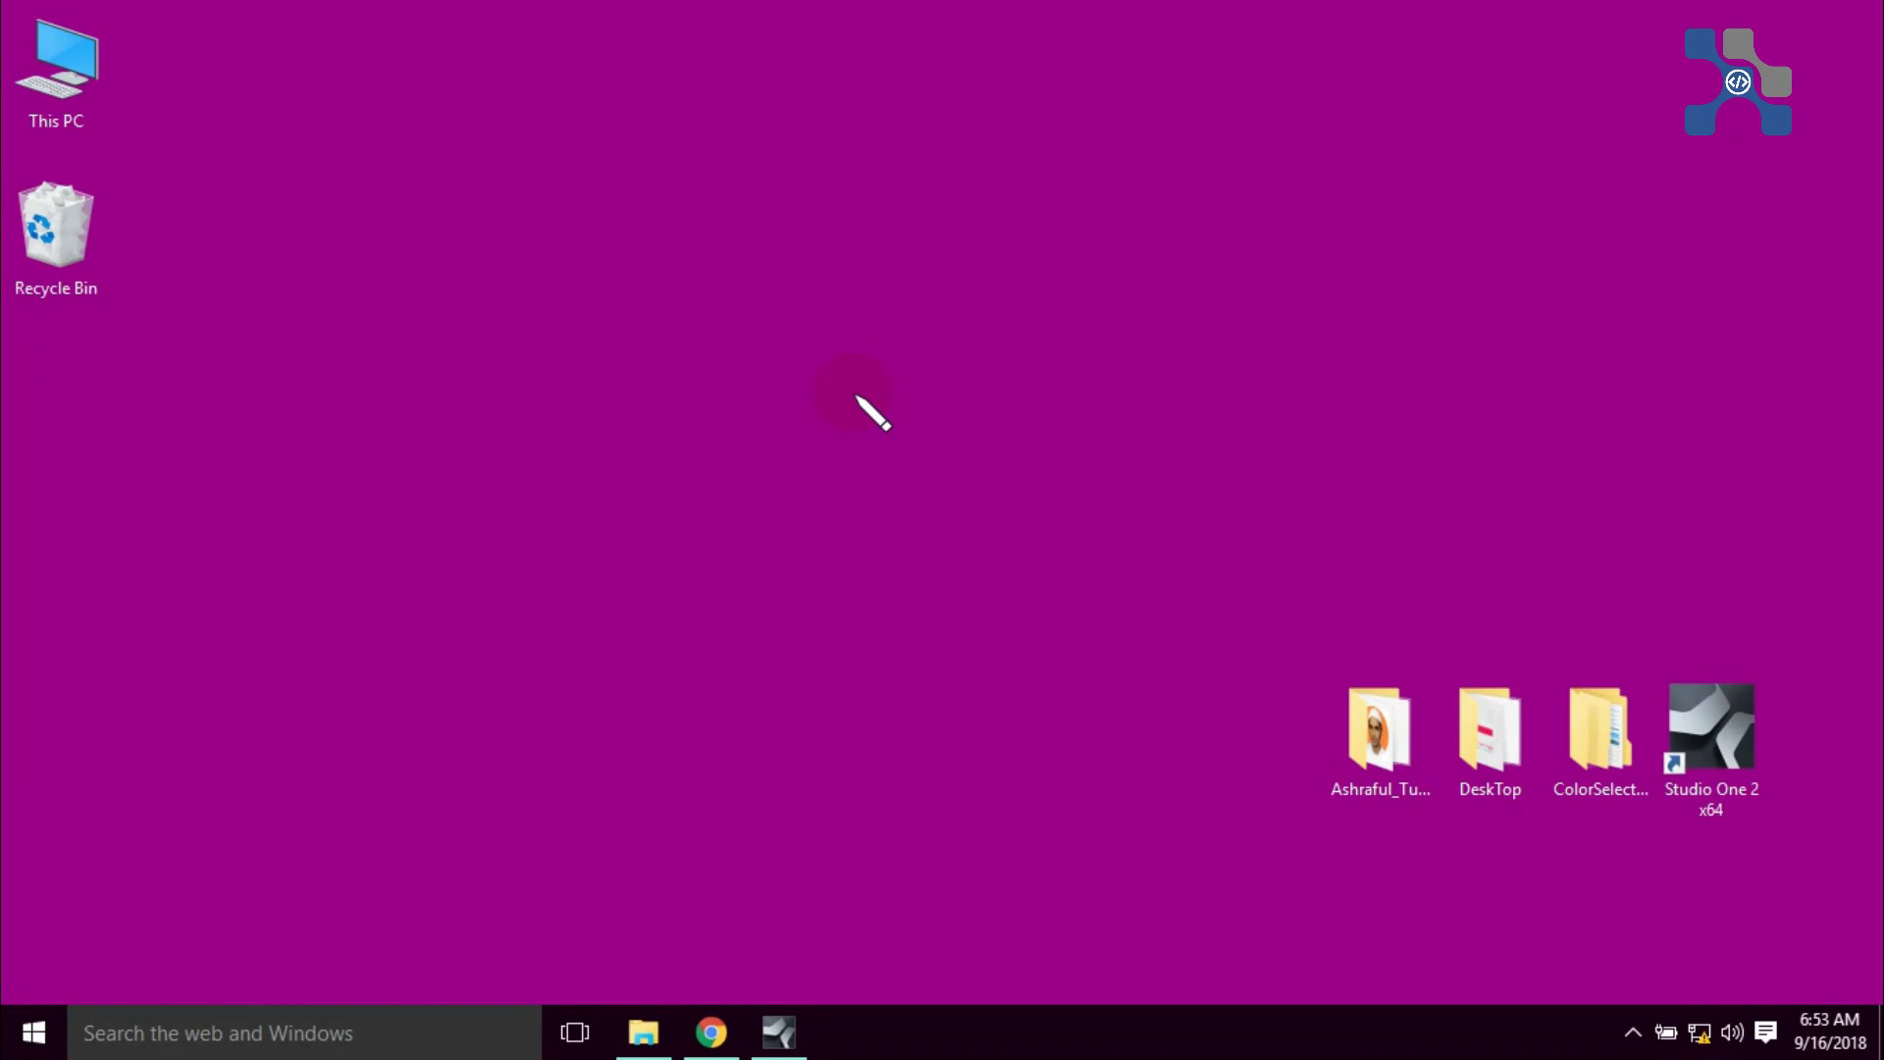
Step: Bring up the Windows shutdown dialog from the desktop, choose Shut down as the action, and dismiss the dialog without confirming
key("alt+F4")
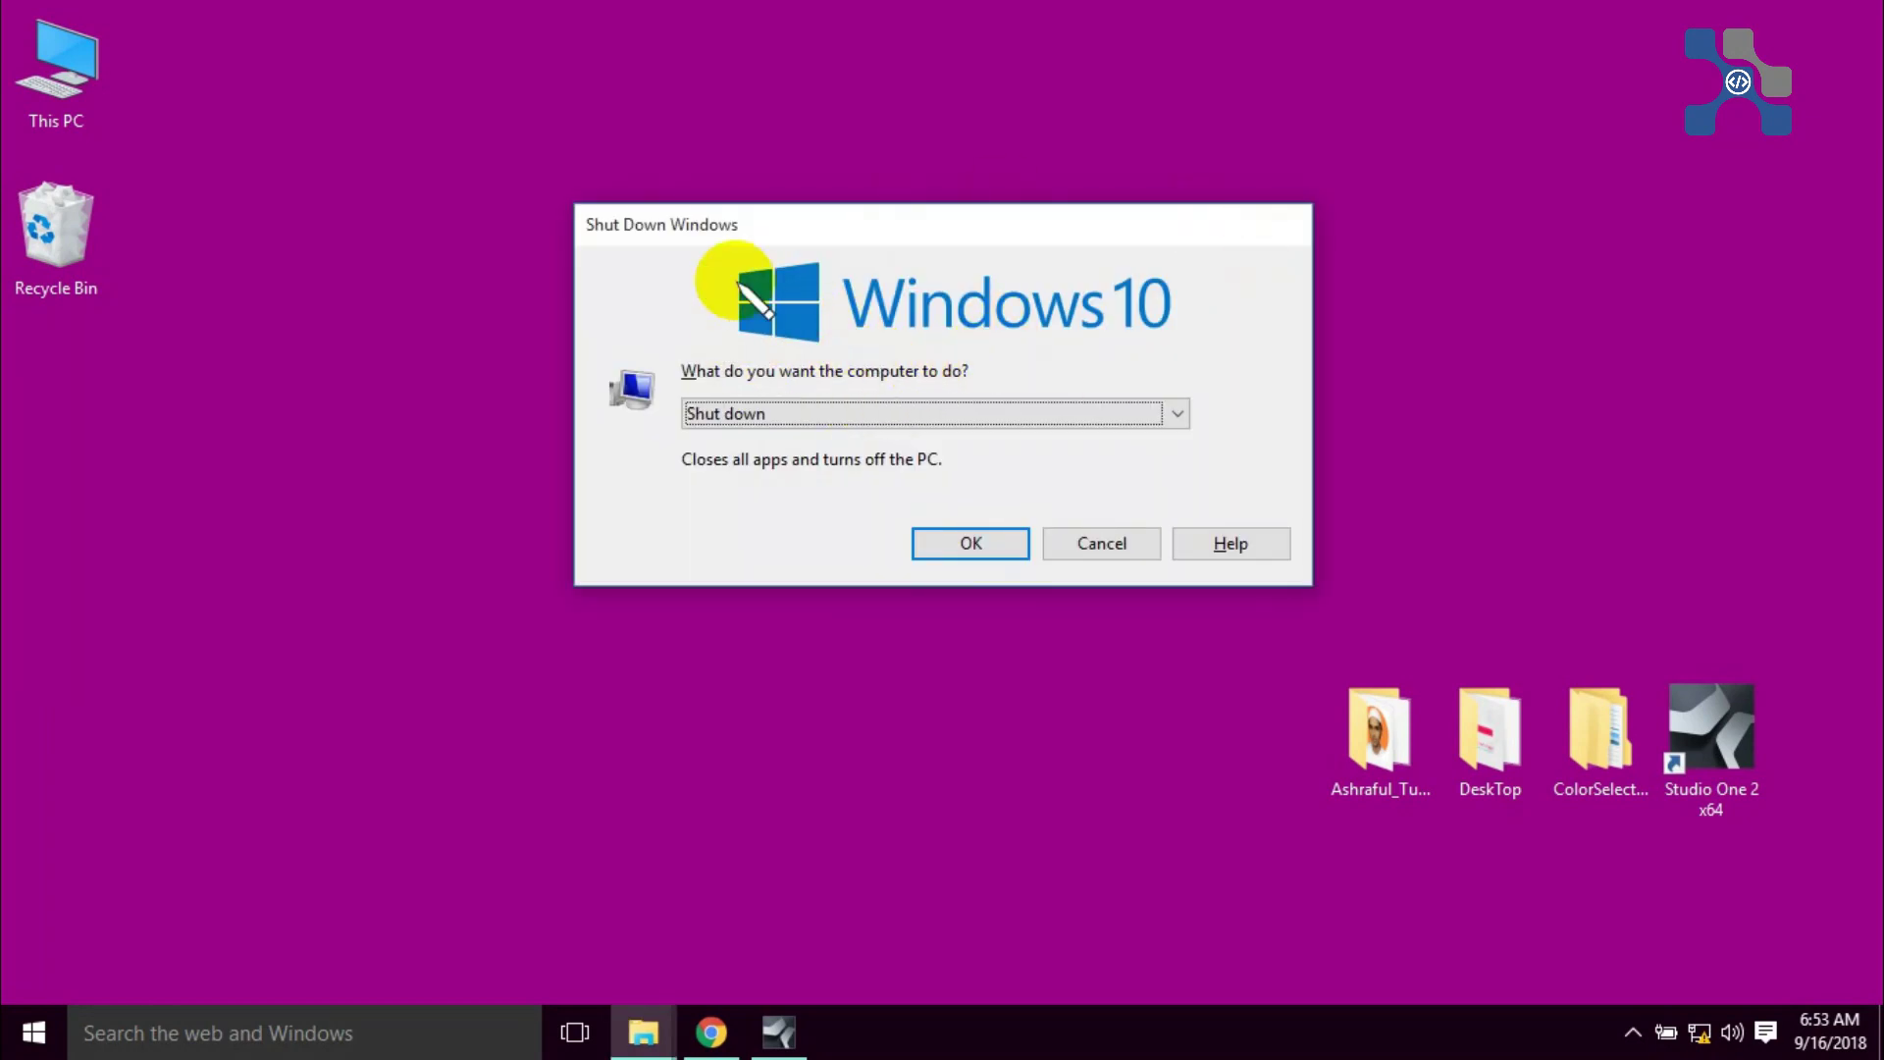
left_click(881, 417)
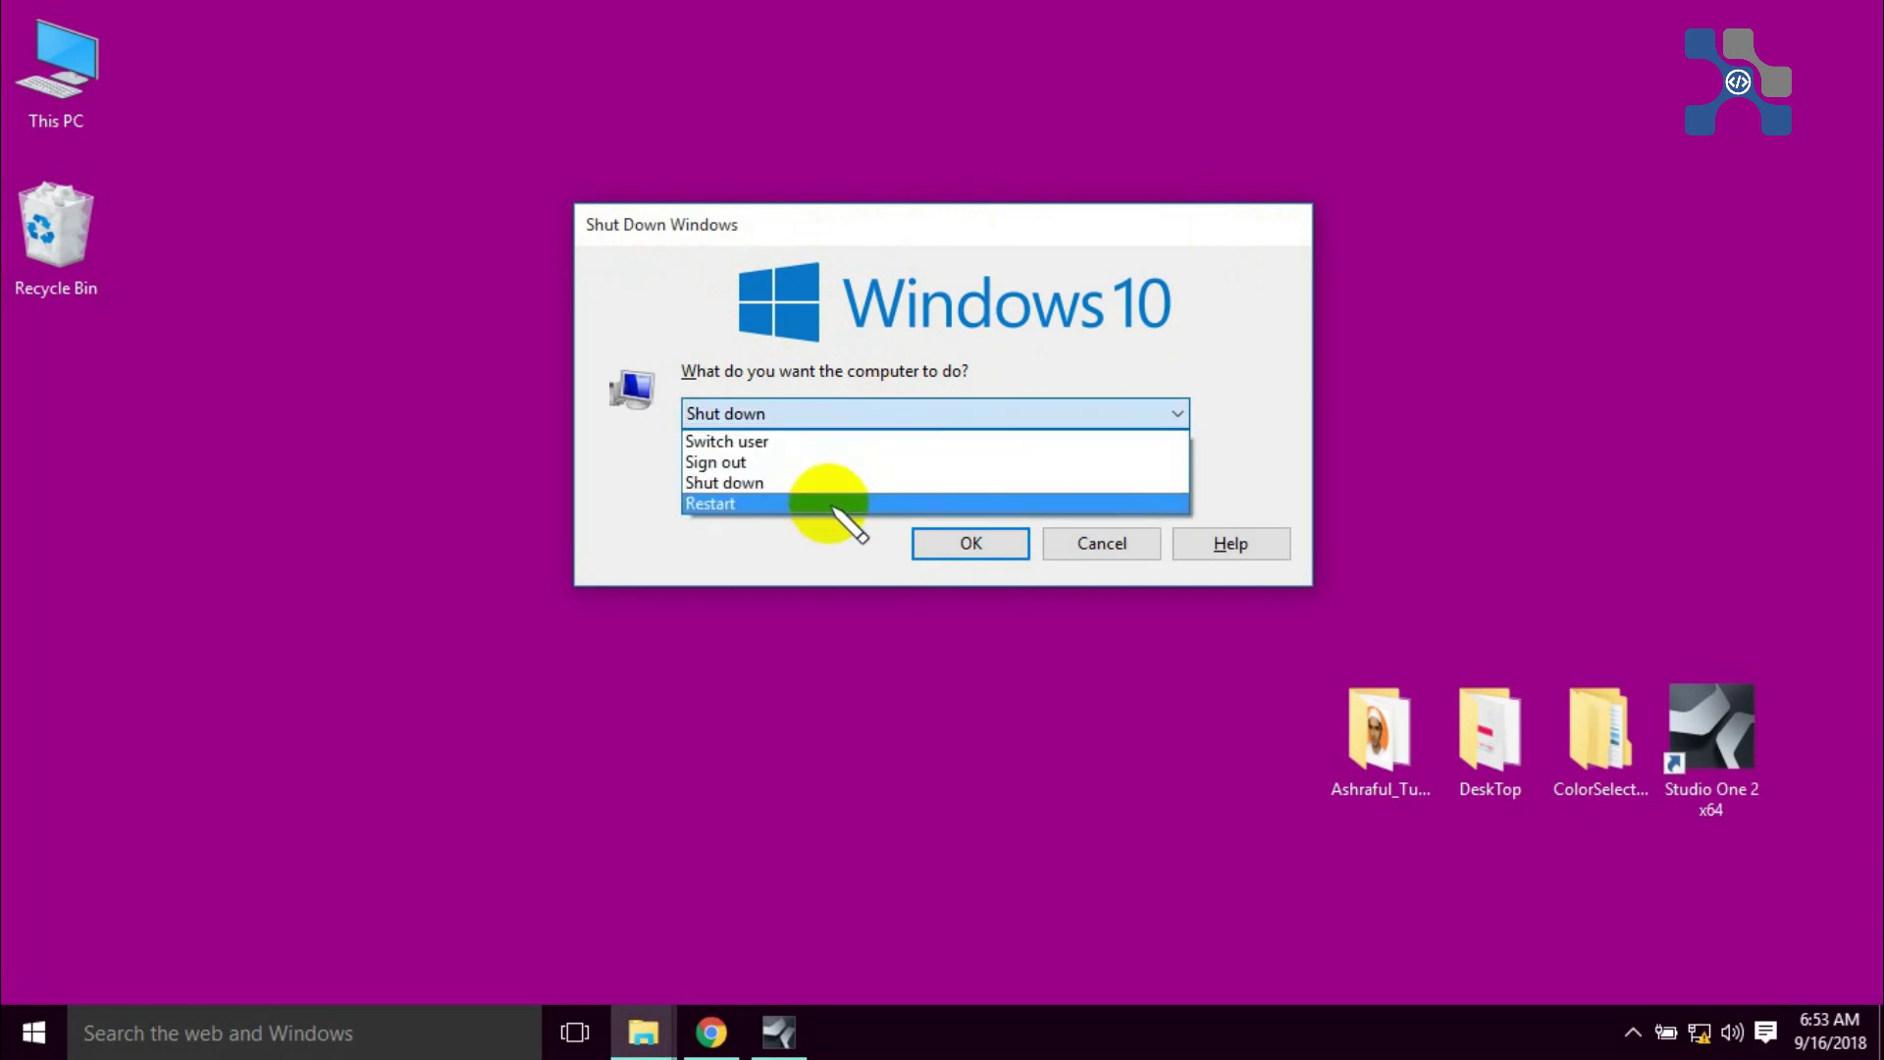
left_click(757, 482)
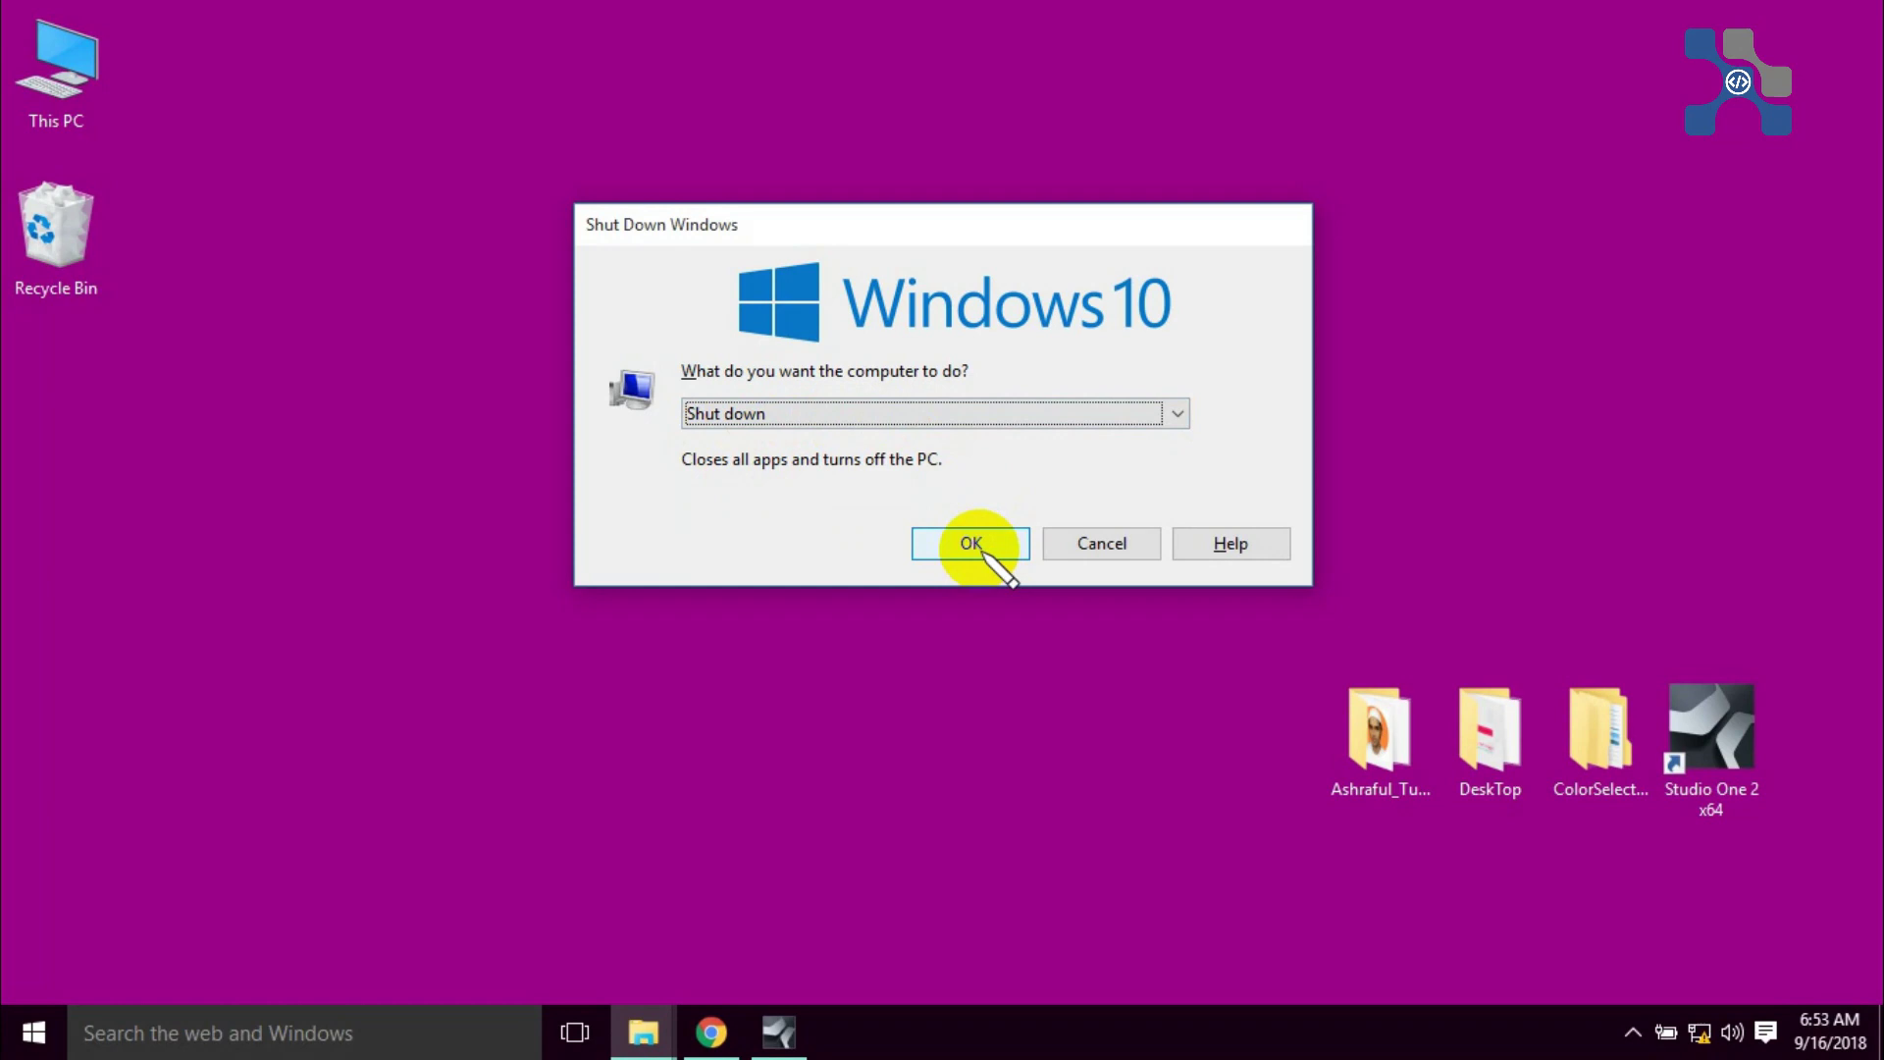
left_click(1110, 548)
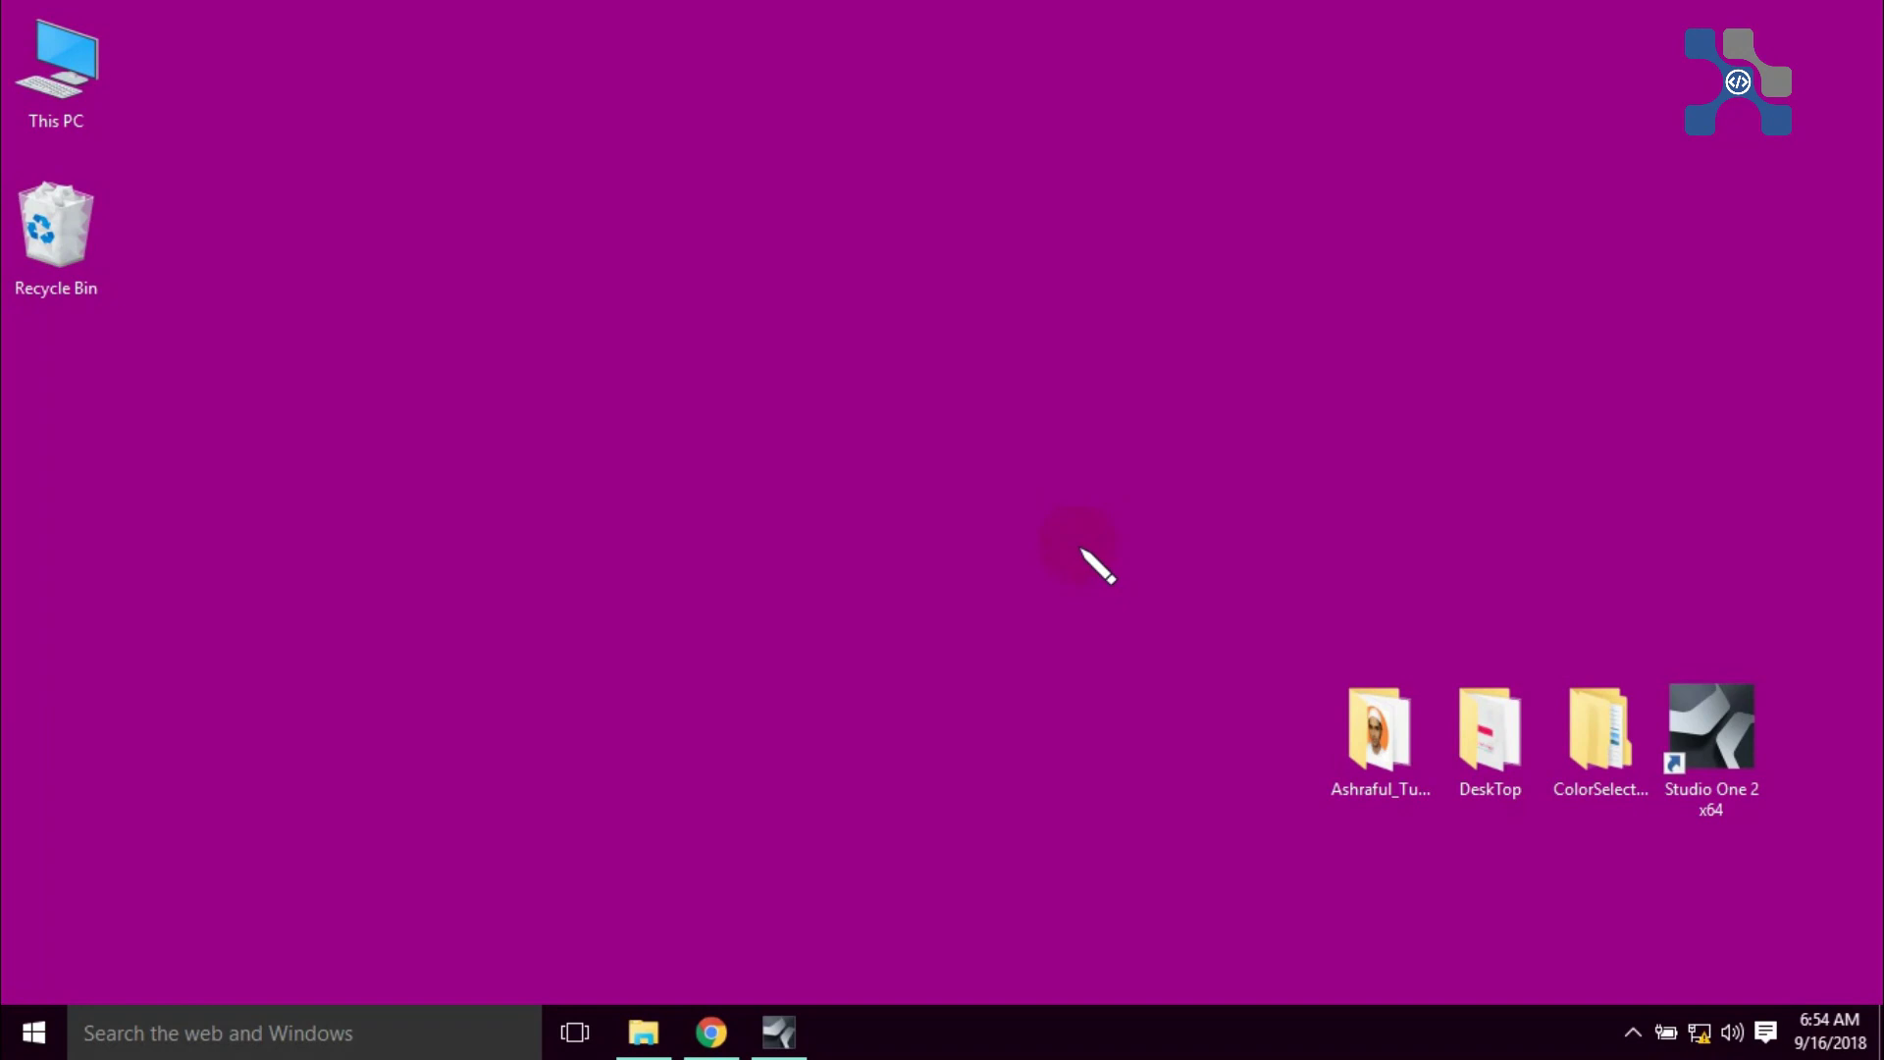
Step: Search Windows for "pho" and launch Adobe Photoshop CS
left_click(122, 1023)
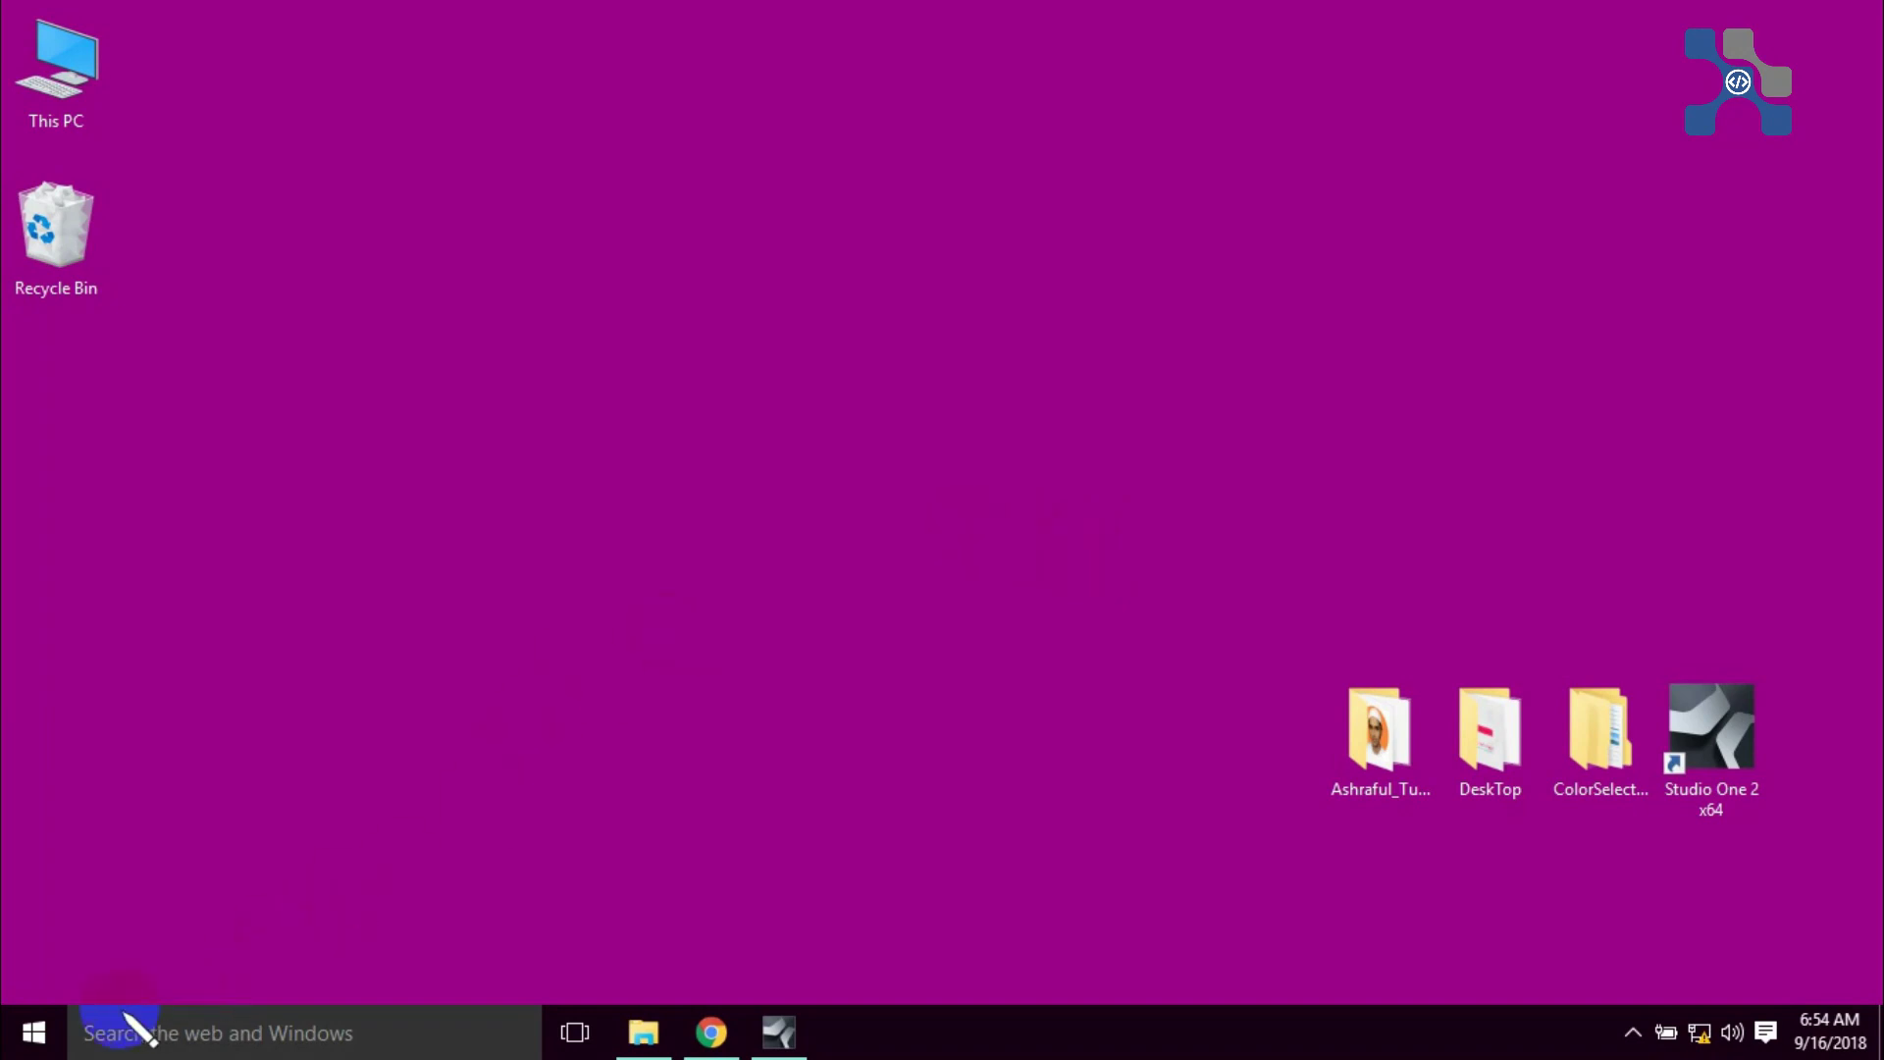
left_click(36, 1032)
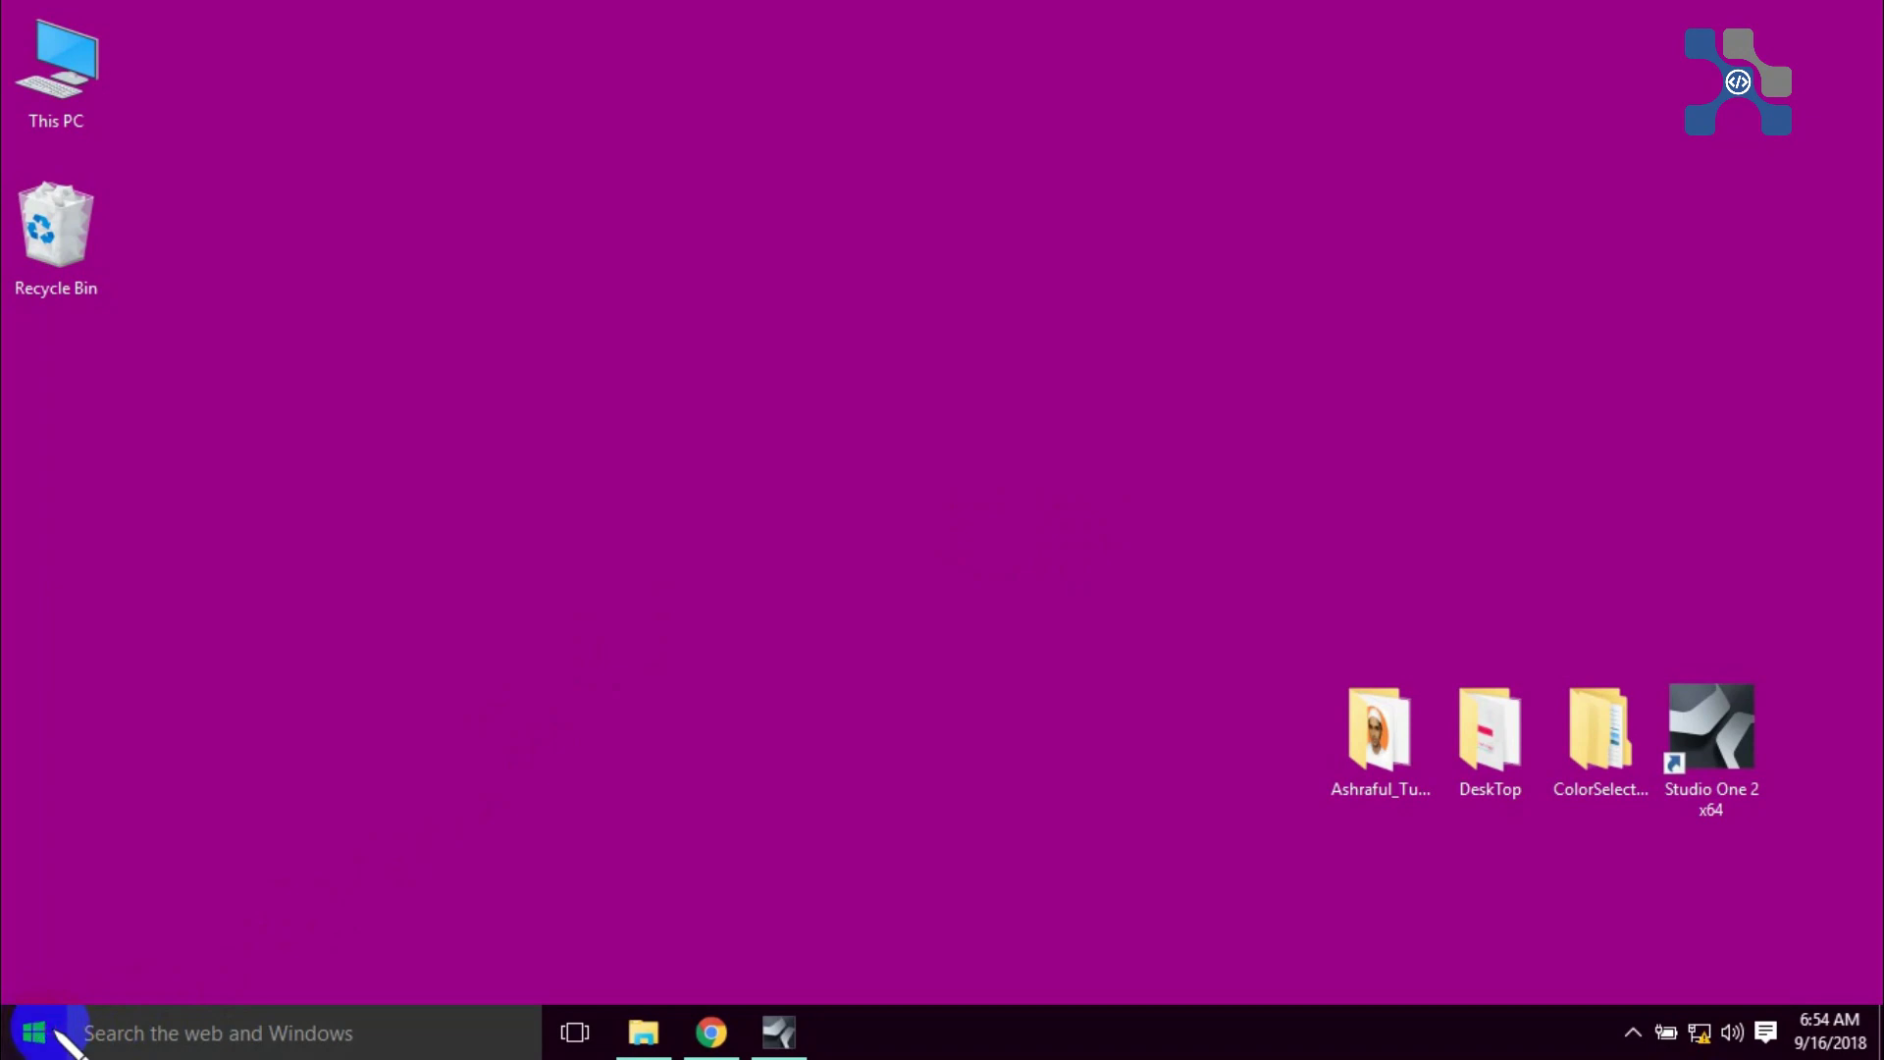
left_click(177, 1033)
type("pho")
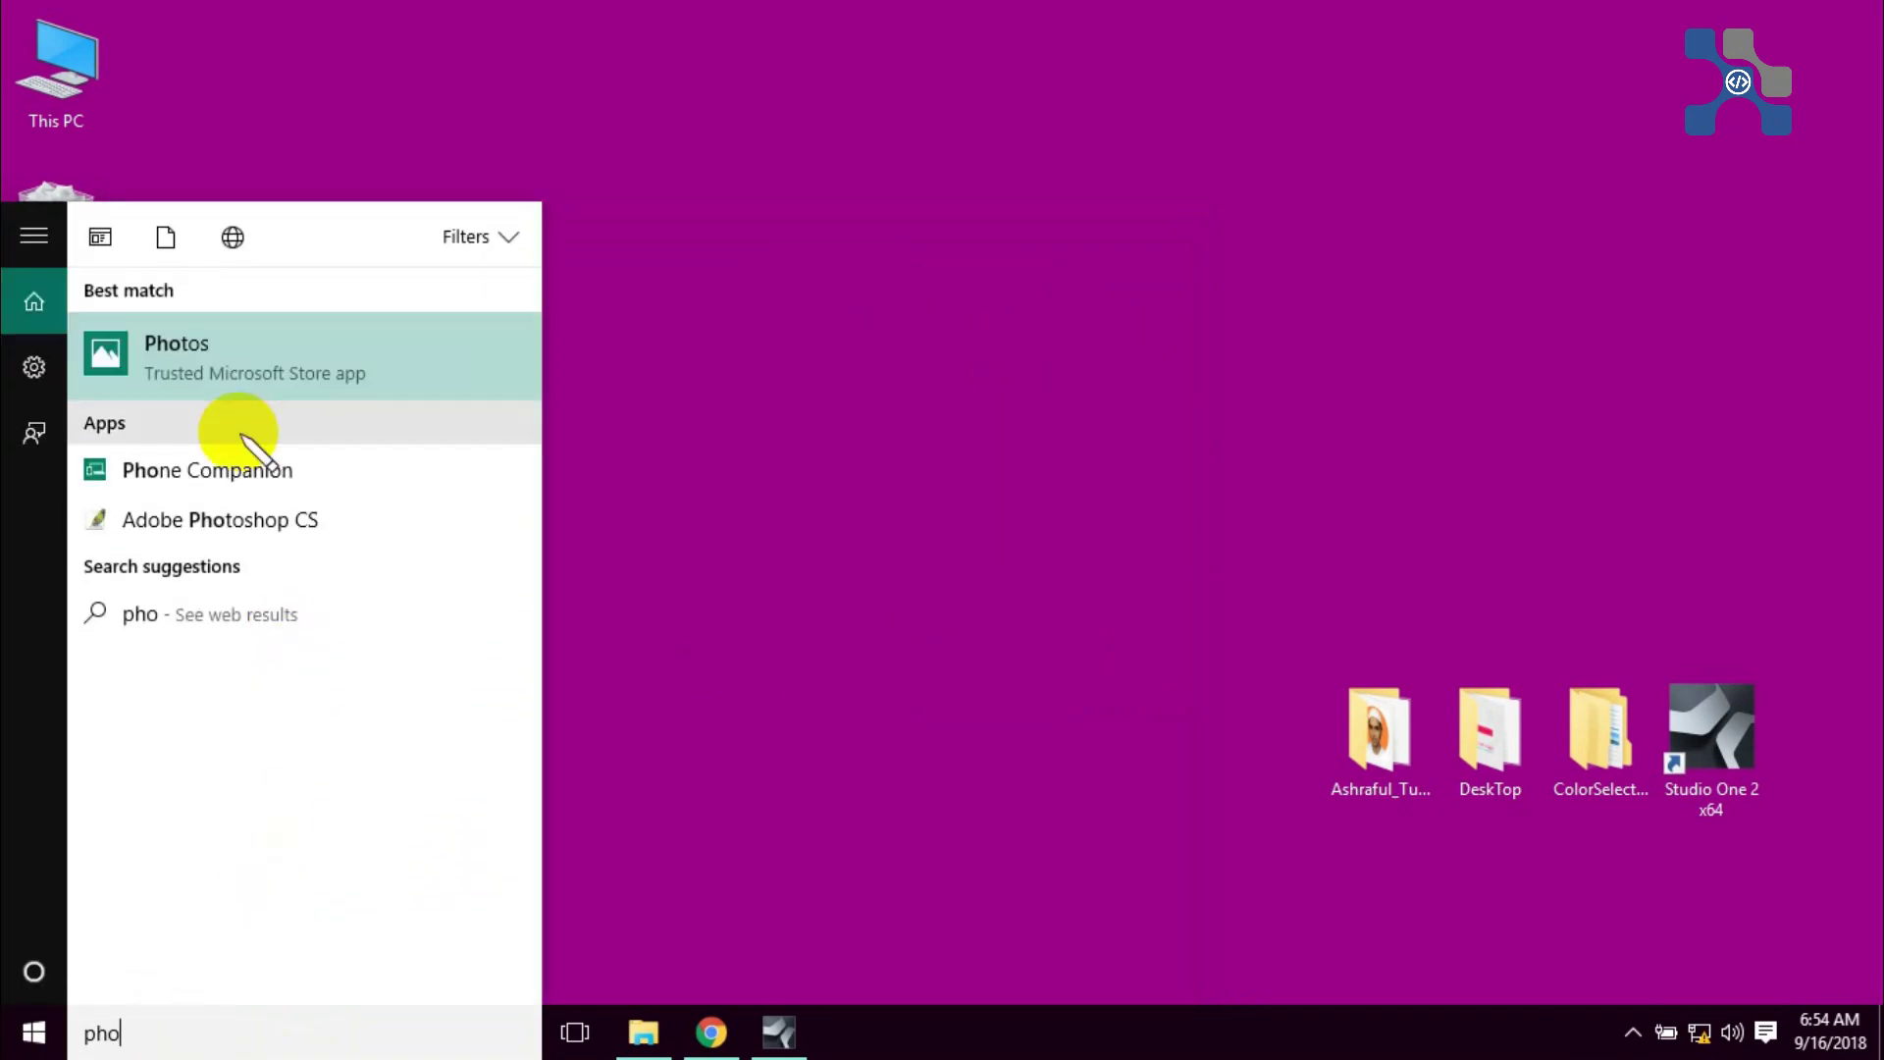
left_click(214, 521)
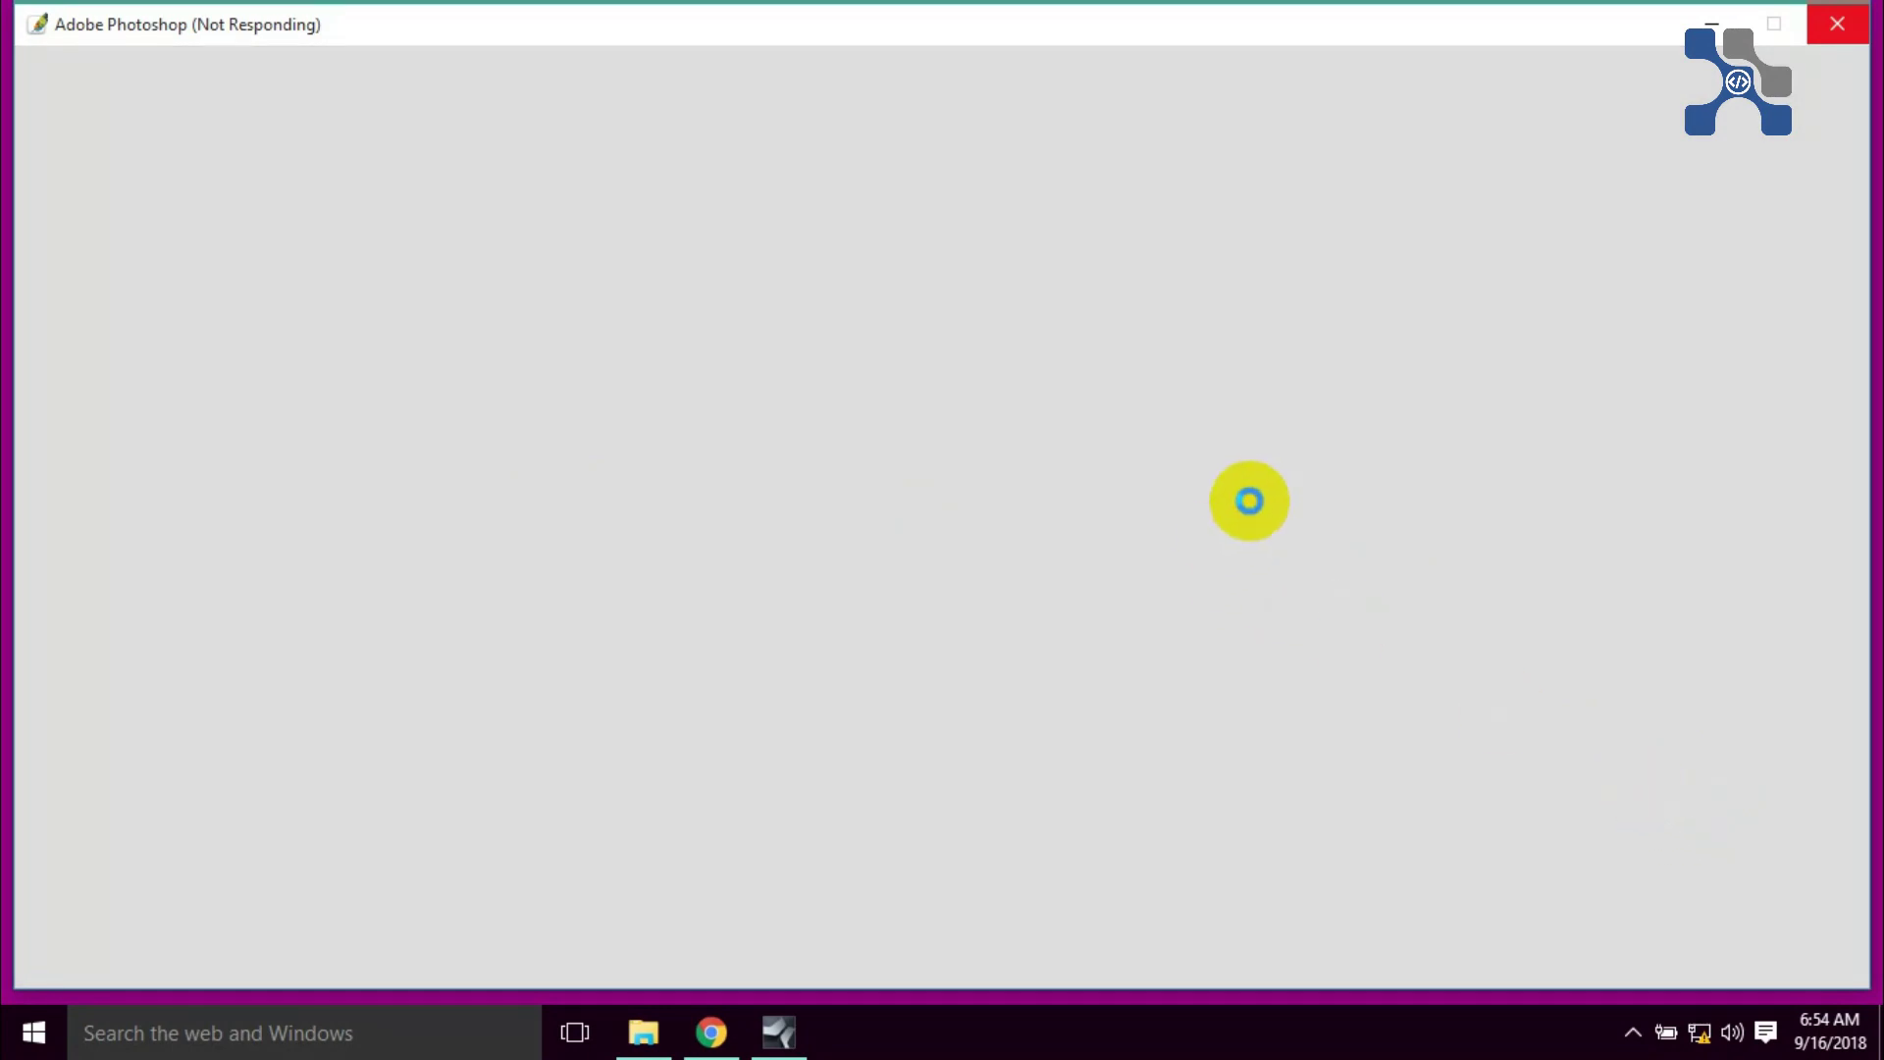
Step: Open Task Manager, reposition its window, and bring the Adobe Photoshop window to the front
key("ctrl+shift+Escape")
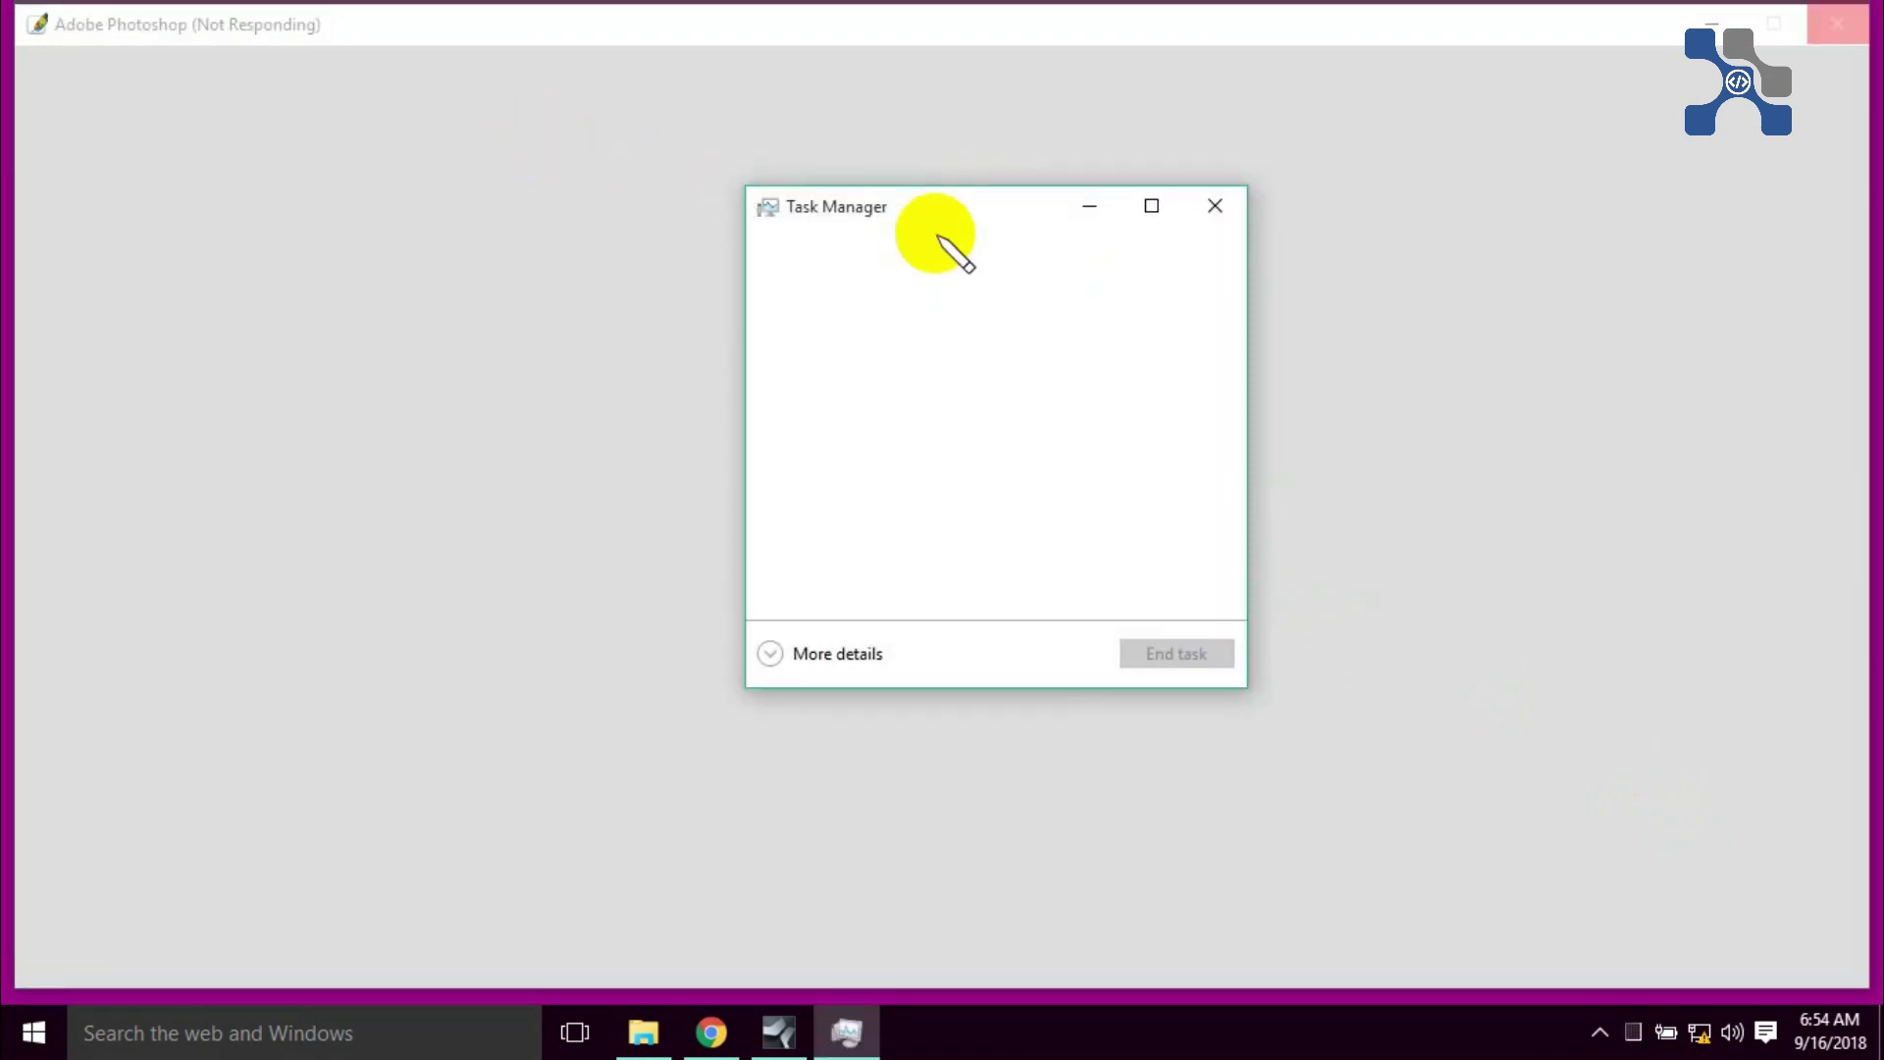
left_click_drag(875, 219, 1071, 208)
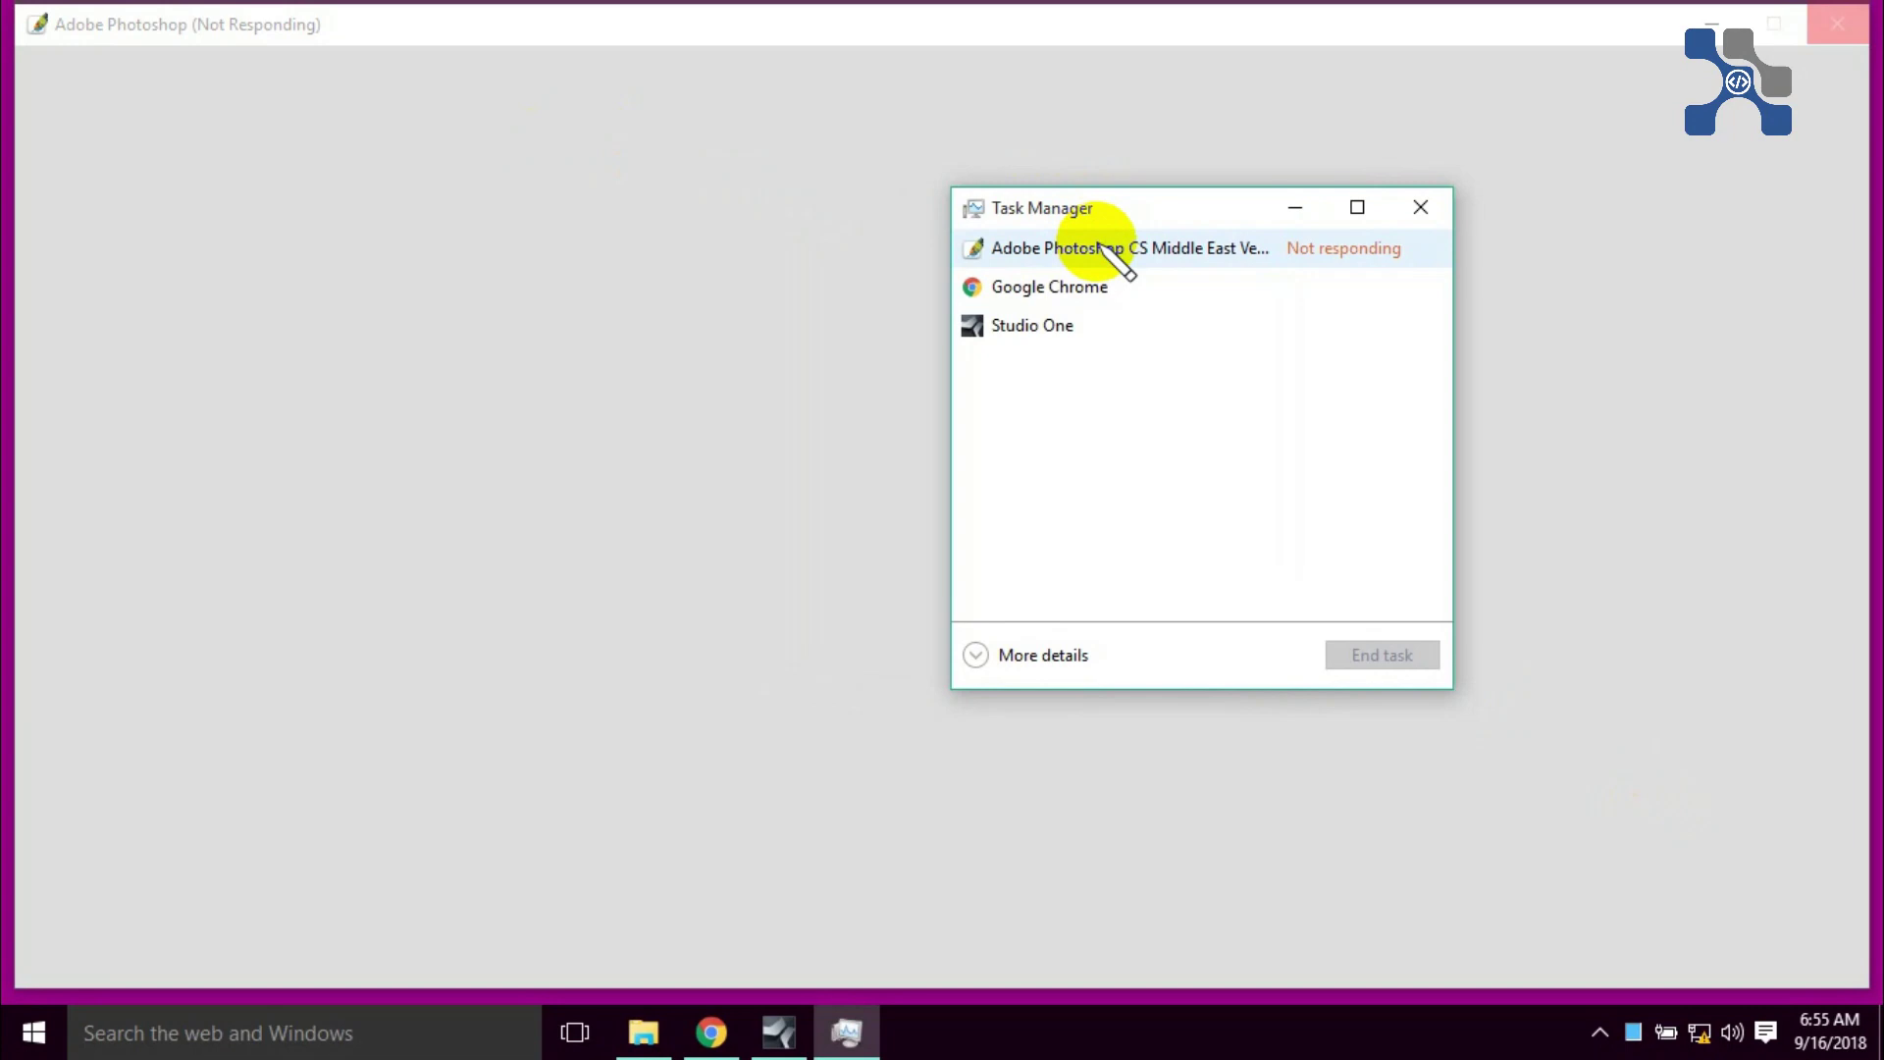
left_click_drag(1143, 211, 1040, 193)
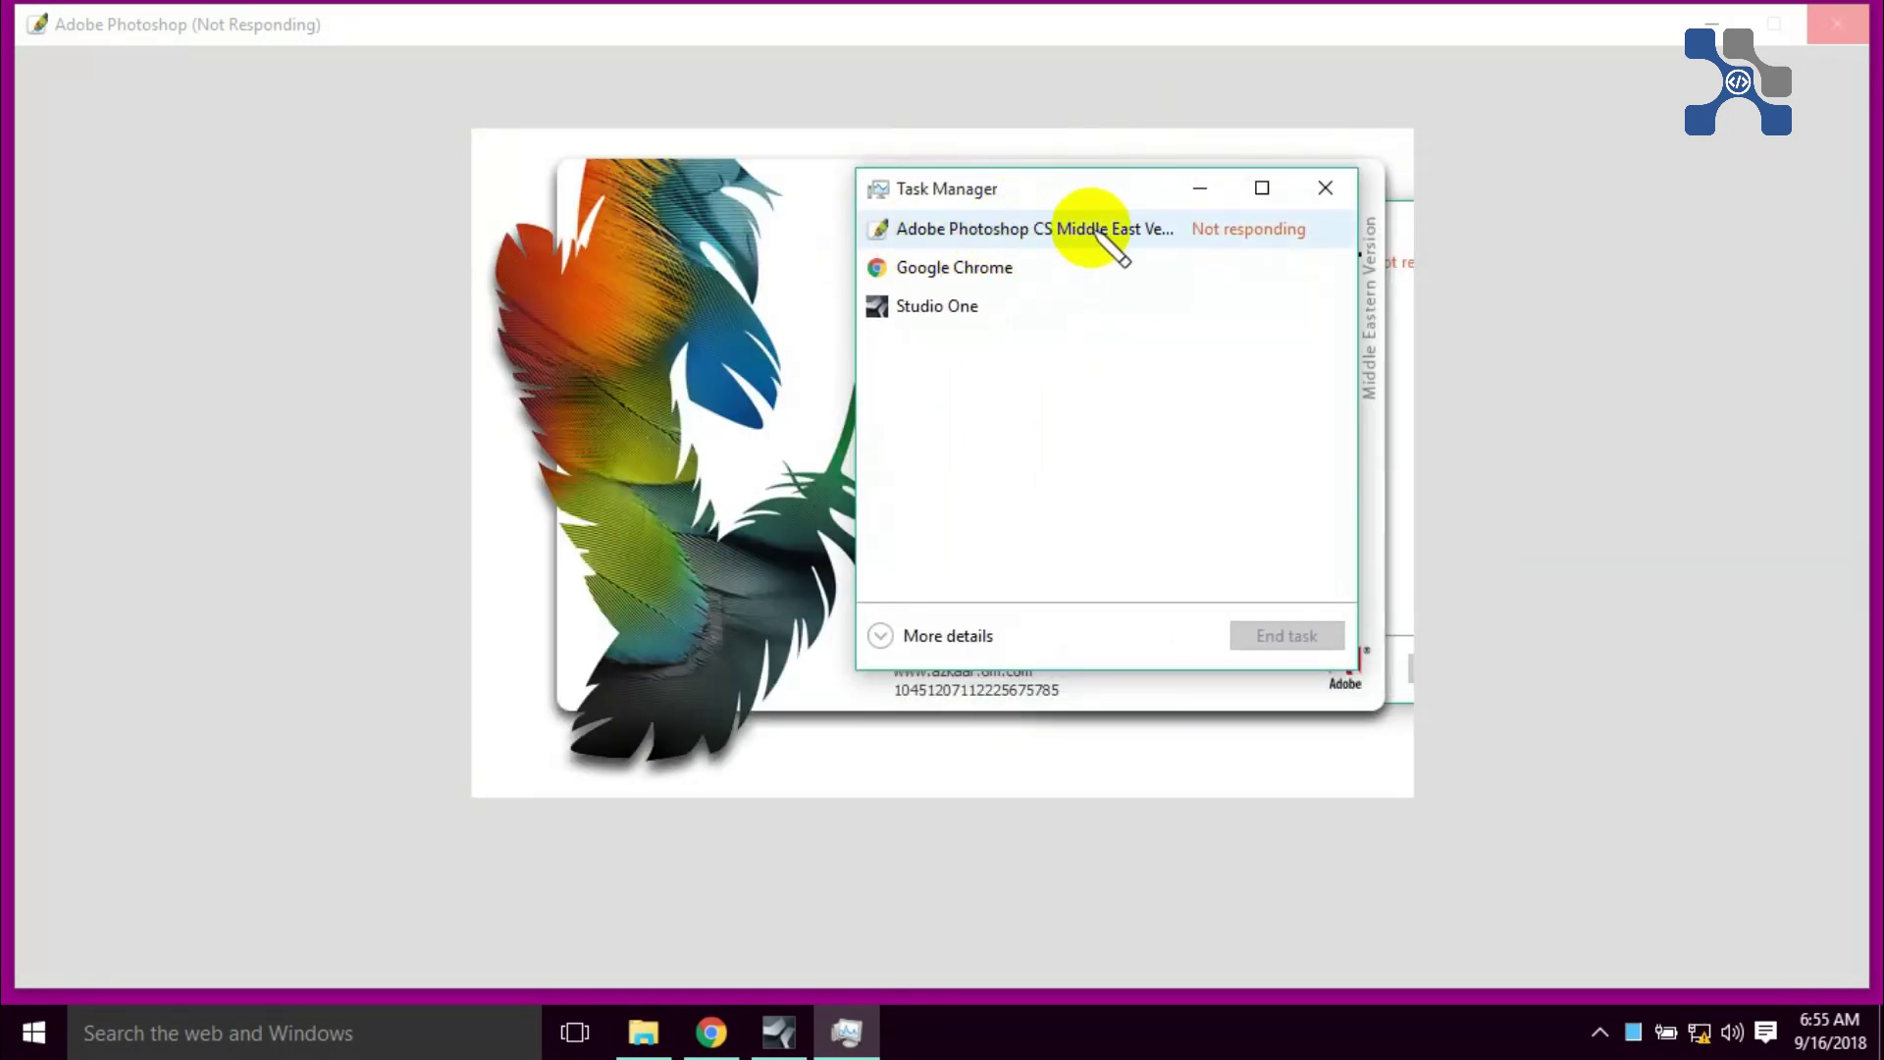
double_click(1006, 228)
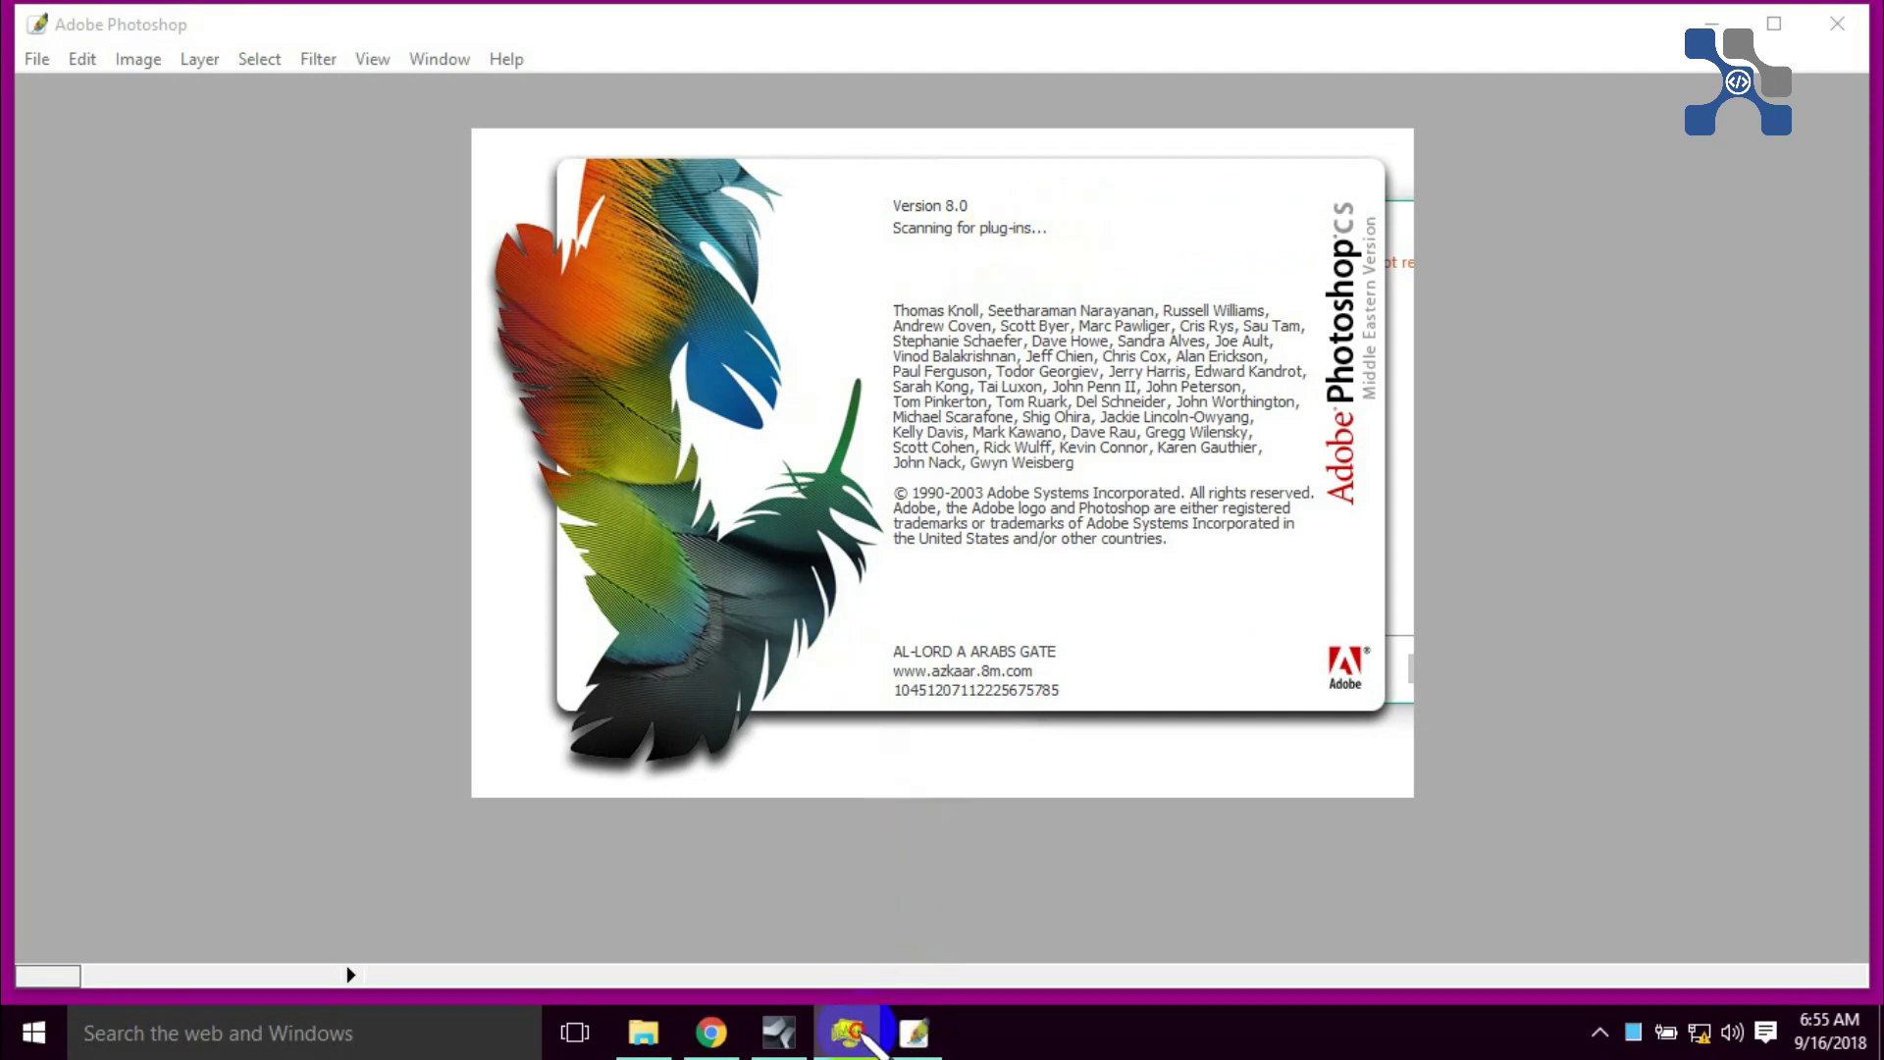
left_click(911, 1032)
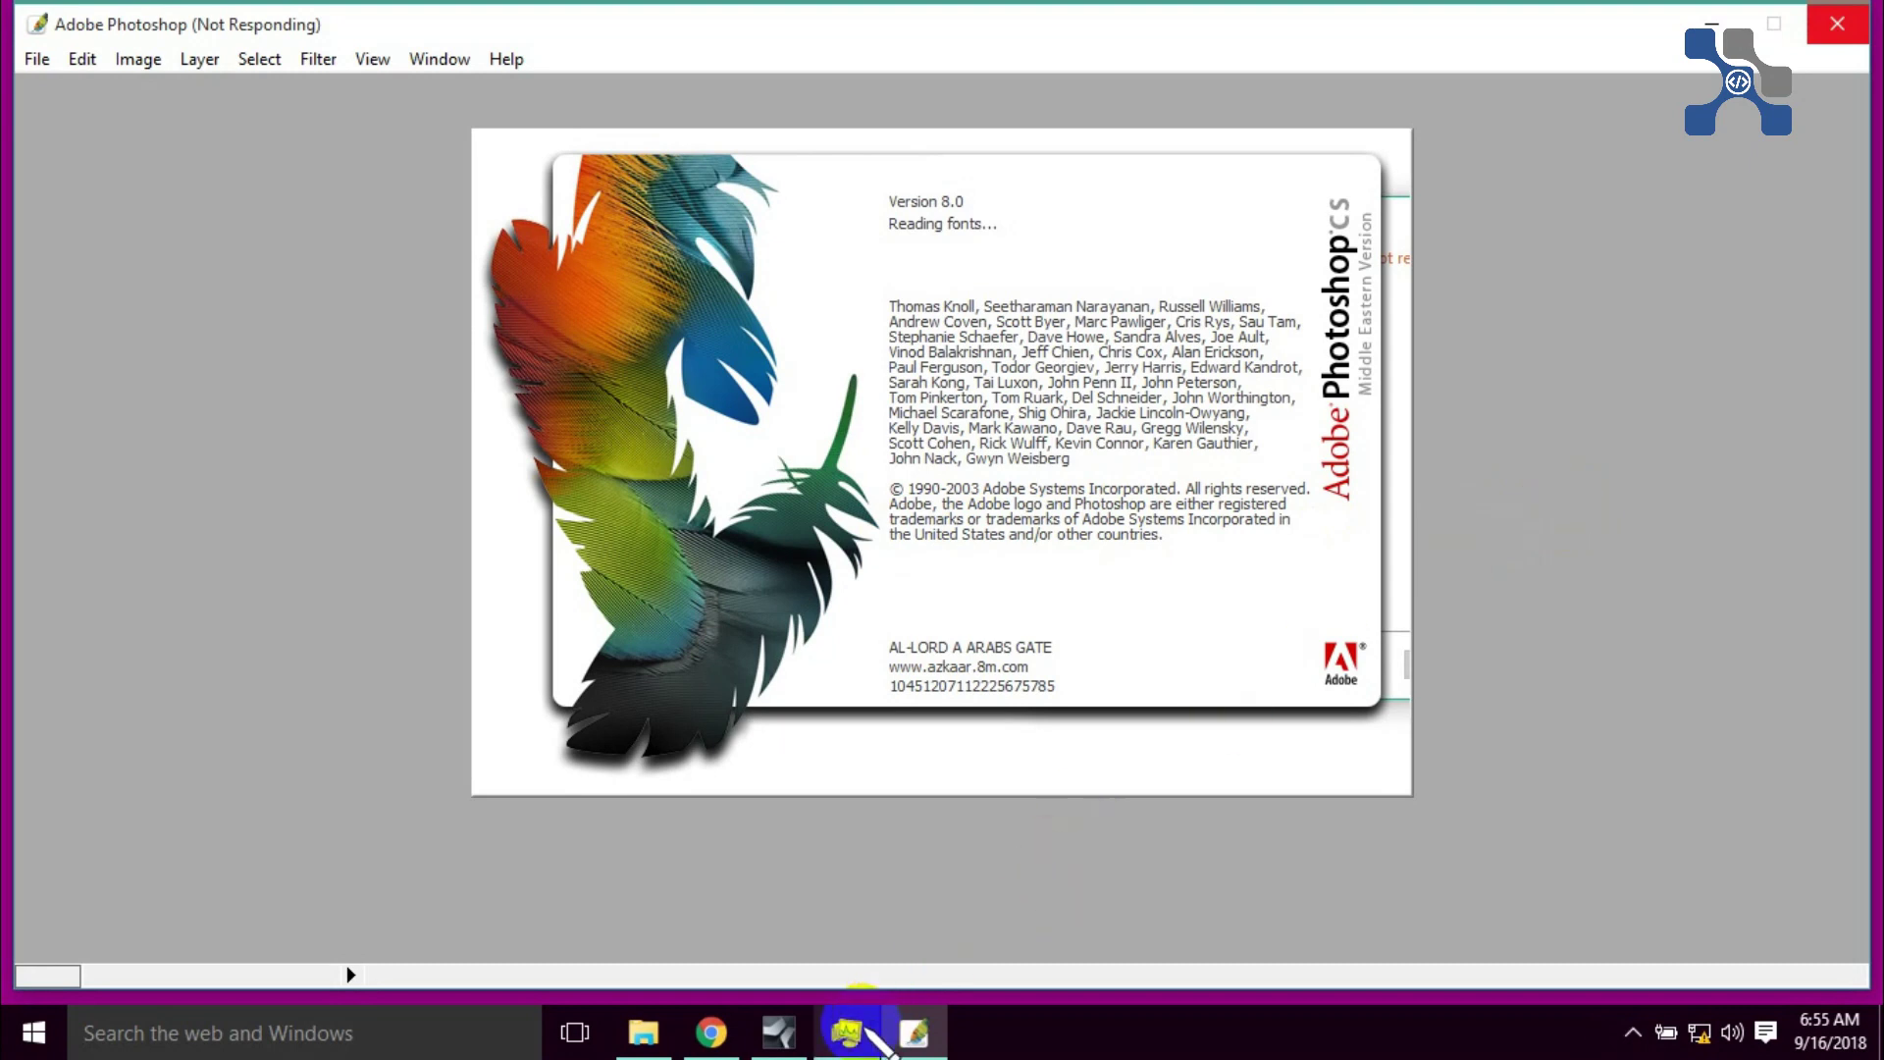
Step: End the Adobe Photoshop task in Task Manager and close Task Manager
left_click(856, 1030)
left_click(957, 234)
left_click(1286, 636)
left_click_drag(1108, 190, 829, 216)
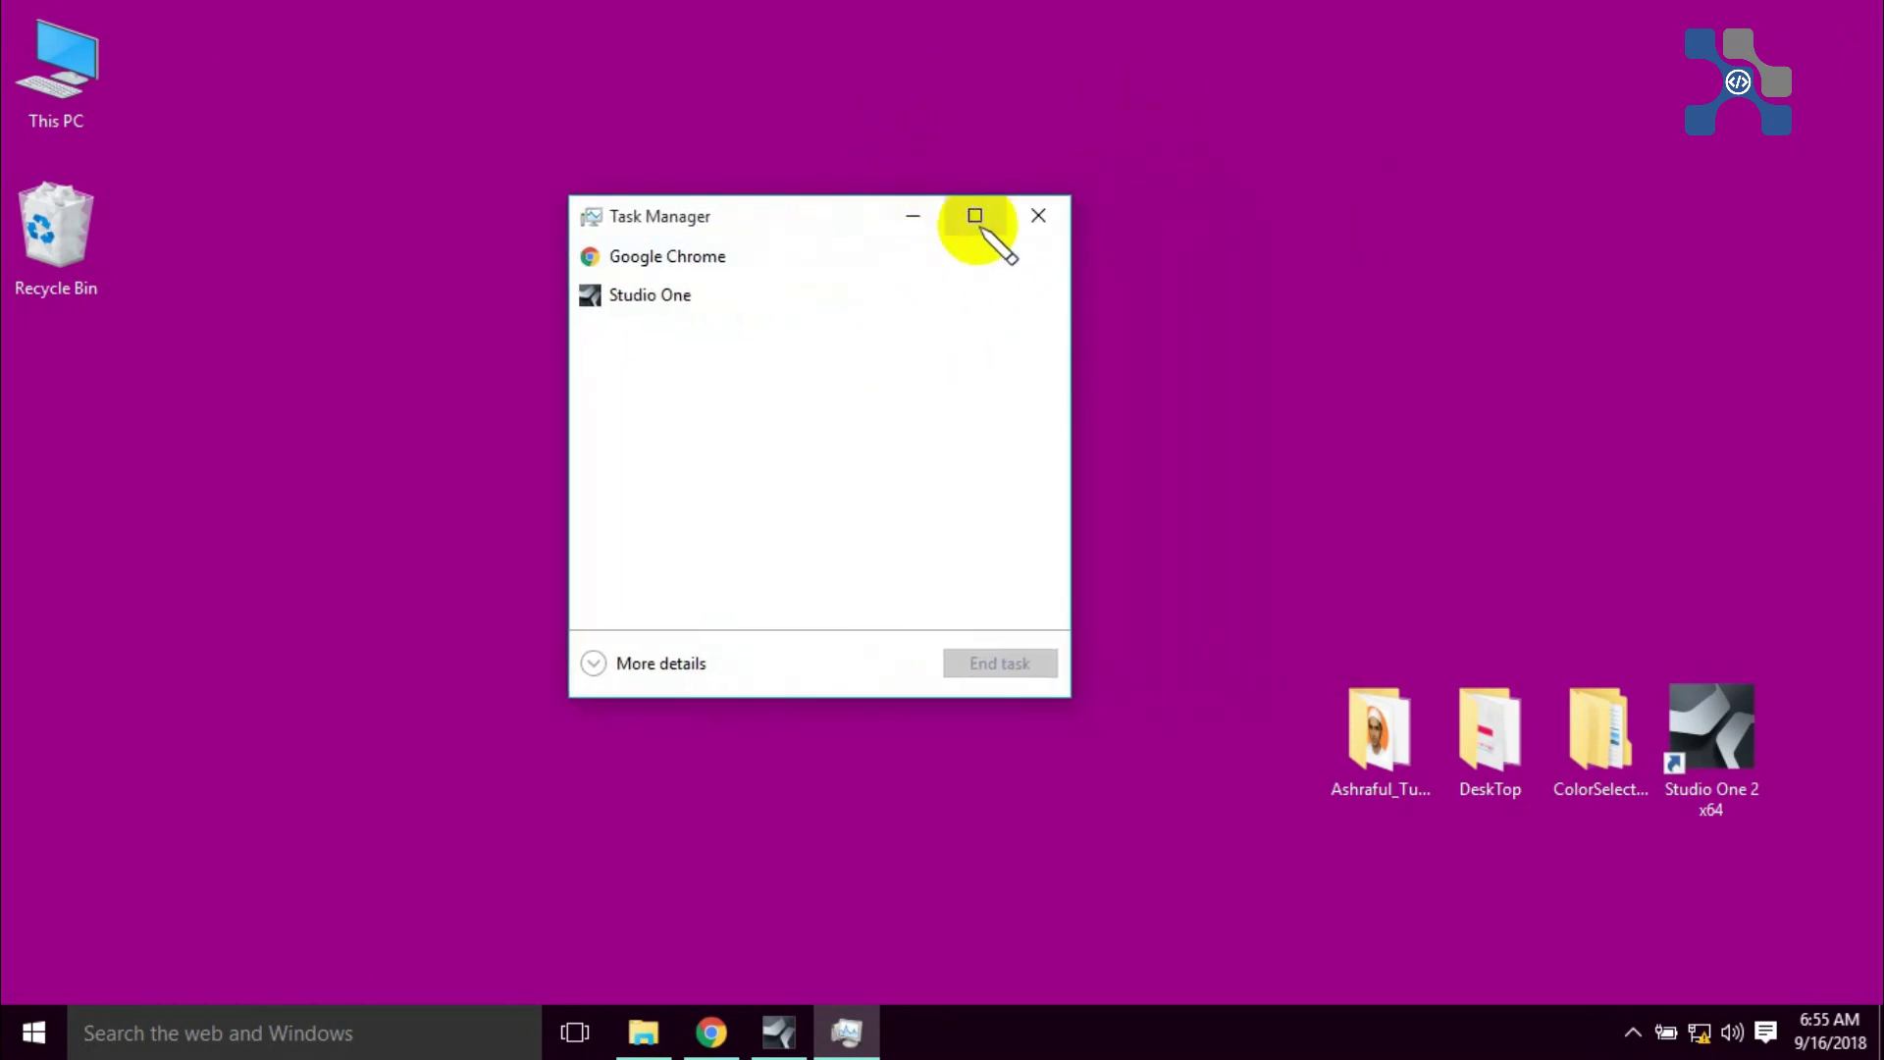
left_click(1036, 218)
Step: Create a folder on the desktop named New folder1
right_click(614, 314)
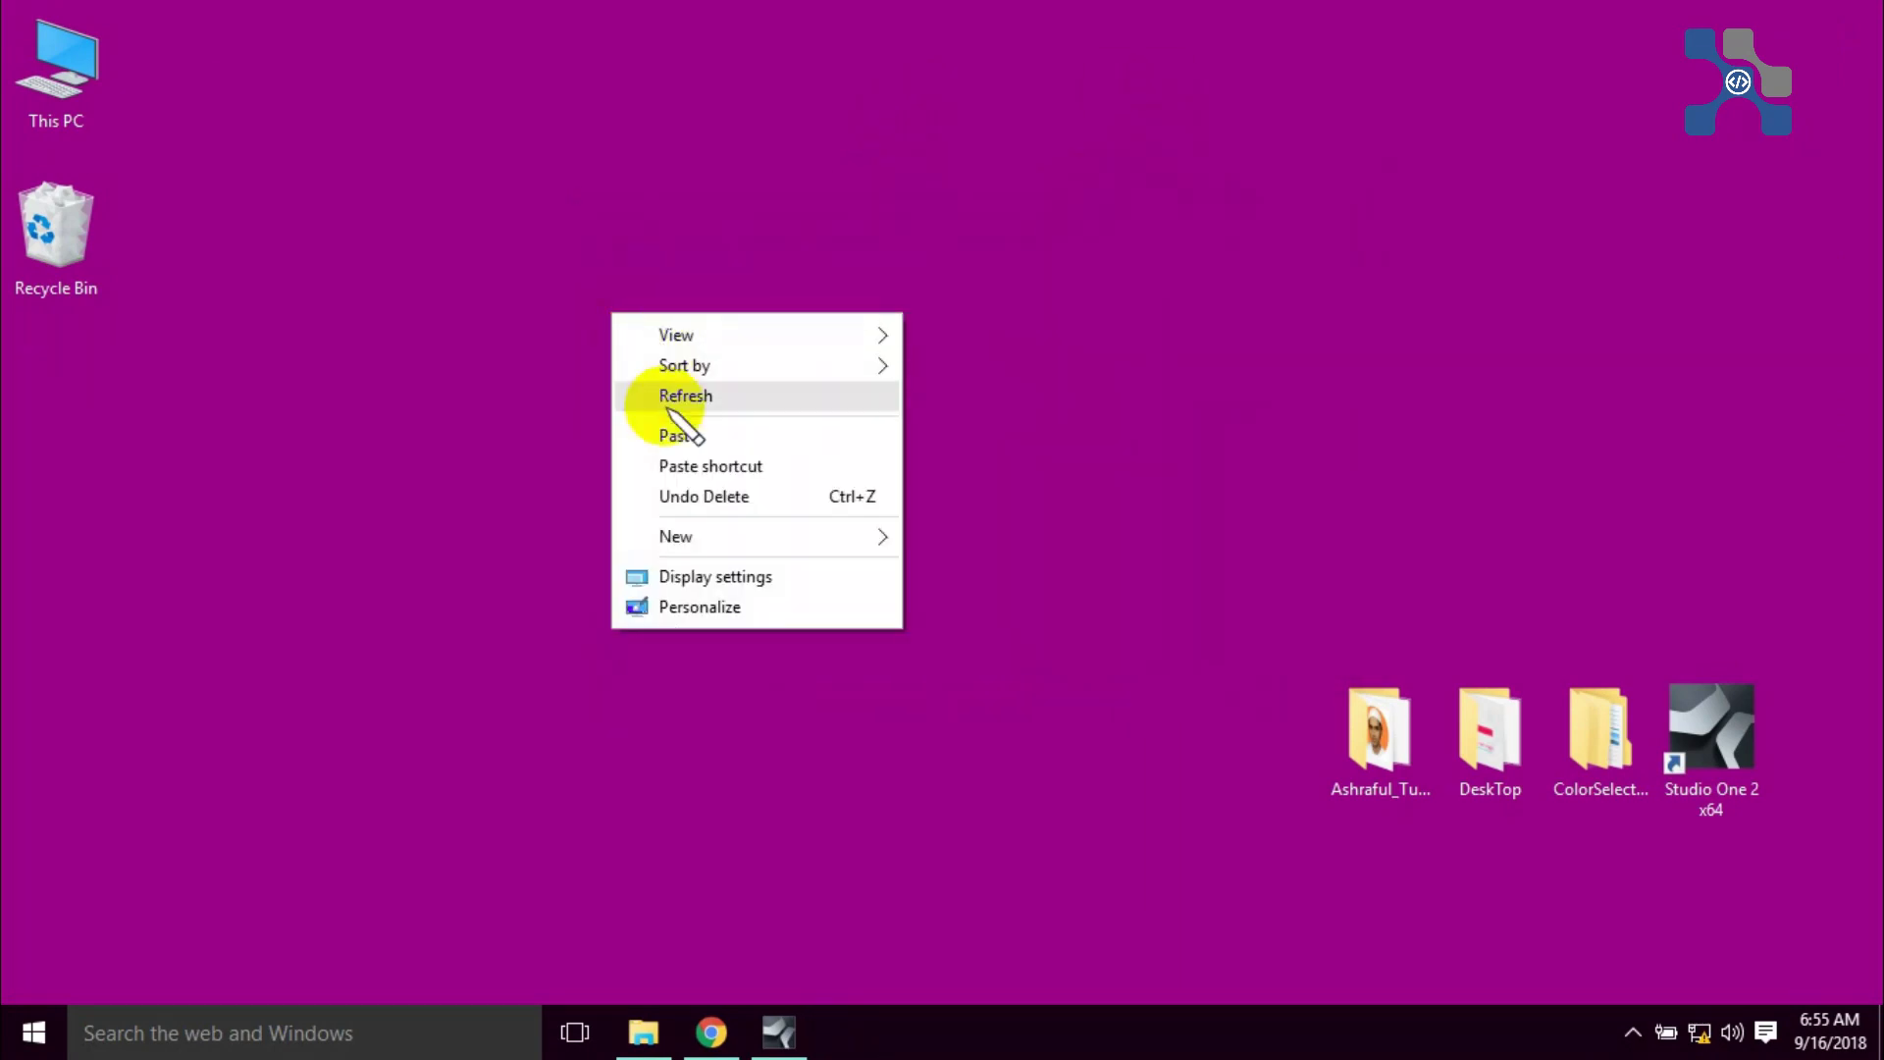
mouse_move(724, 537)
left_click(1100, 537)
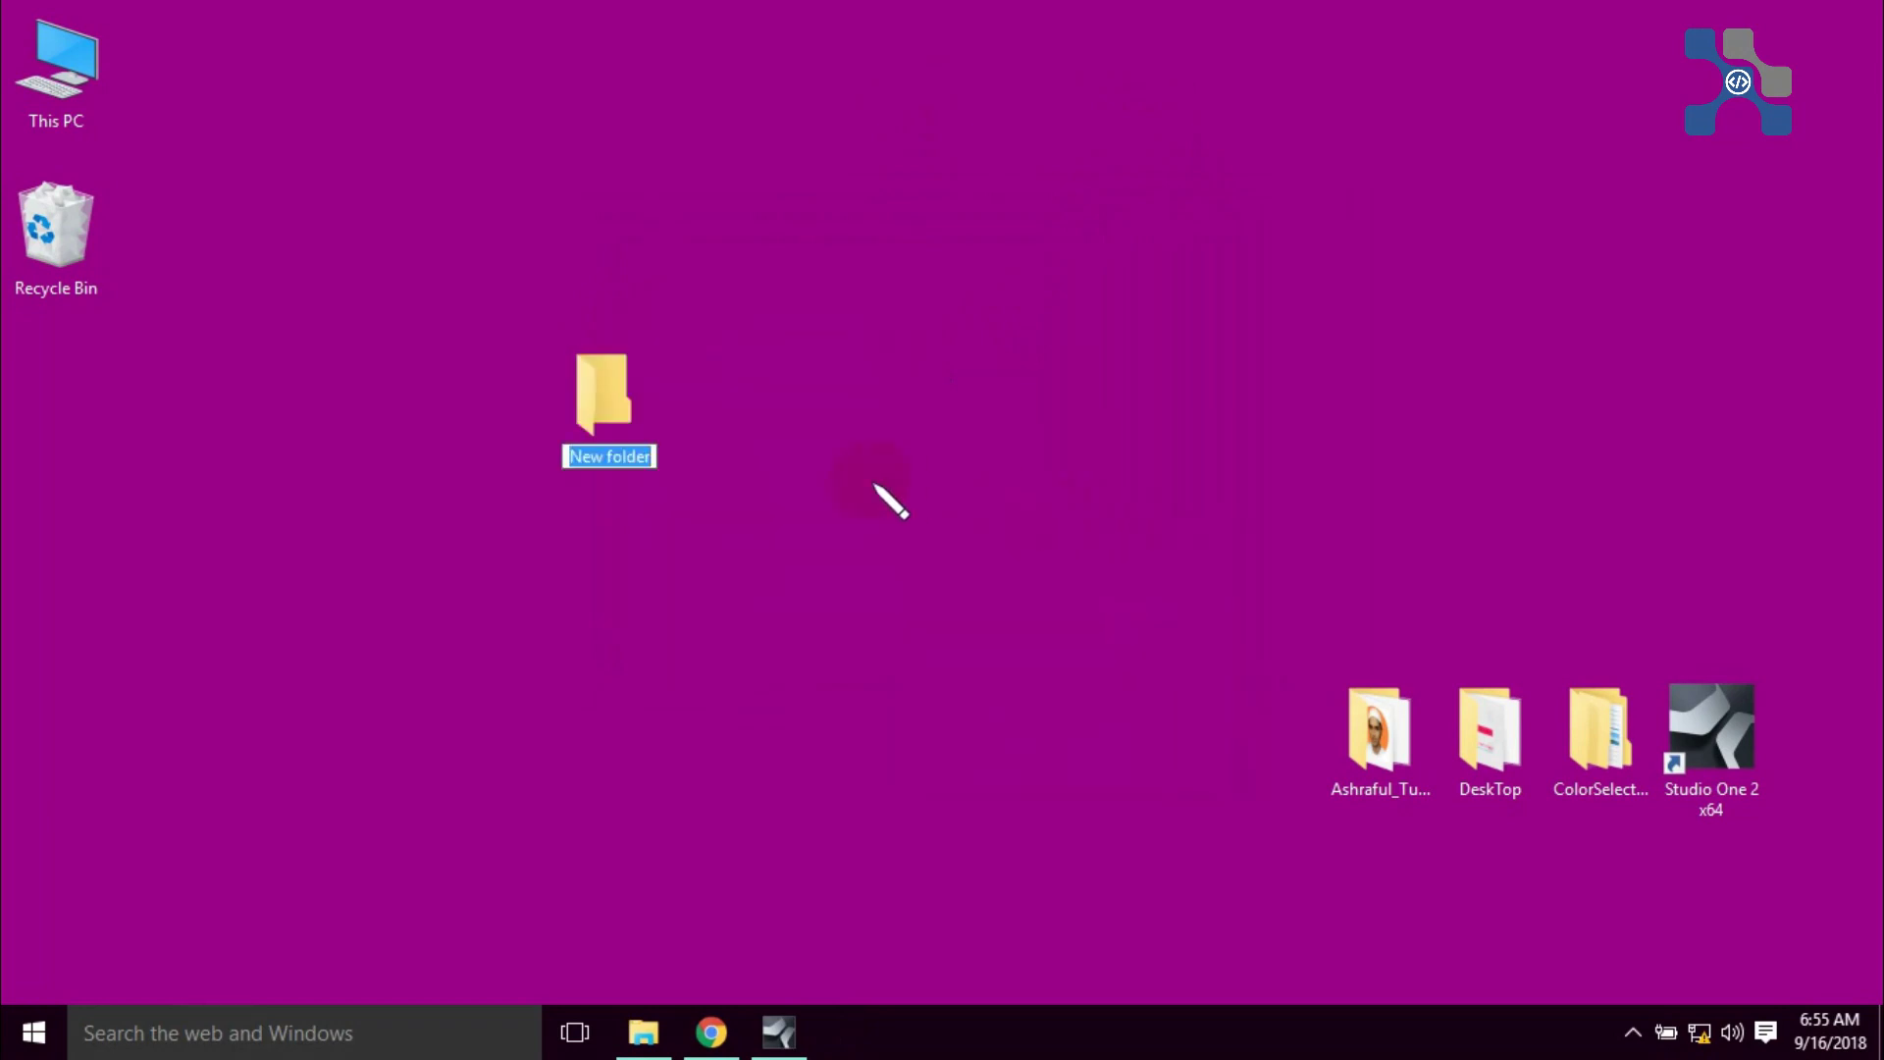
left_click(656, 464)
type("1")
key("Return")
Step: Create a second desktop folder named New folder2, beside New folder1
right_click(913, 359)
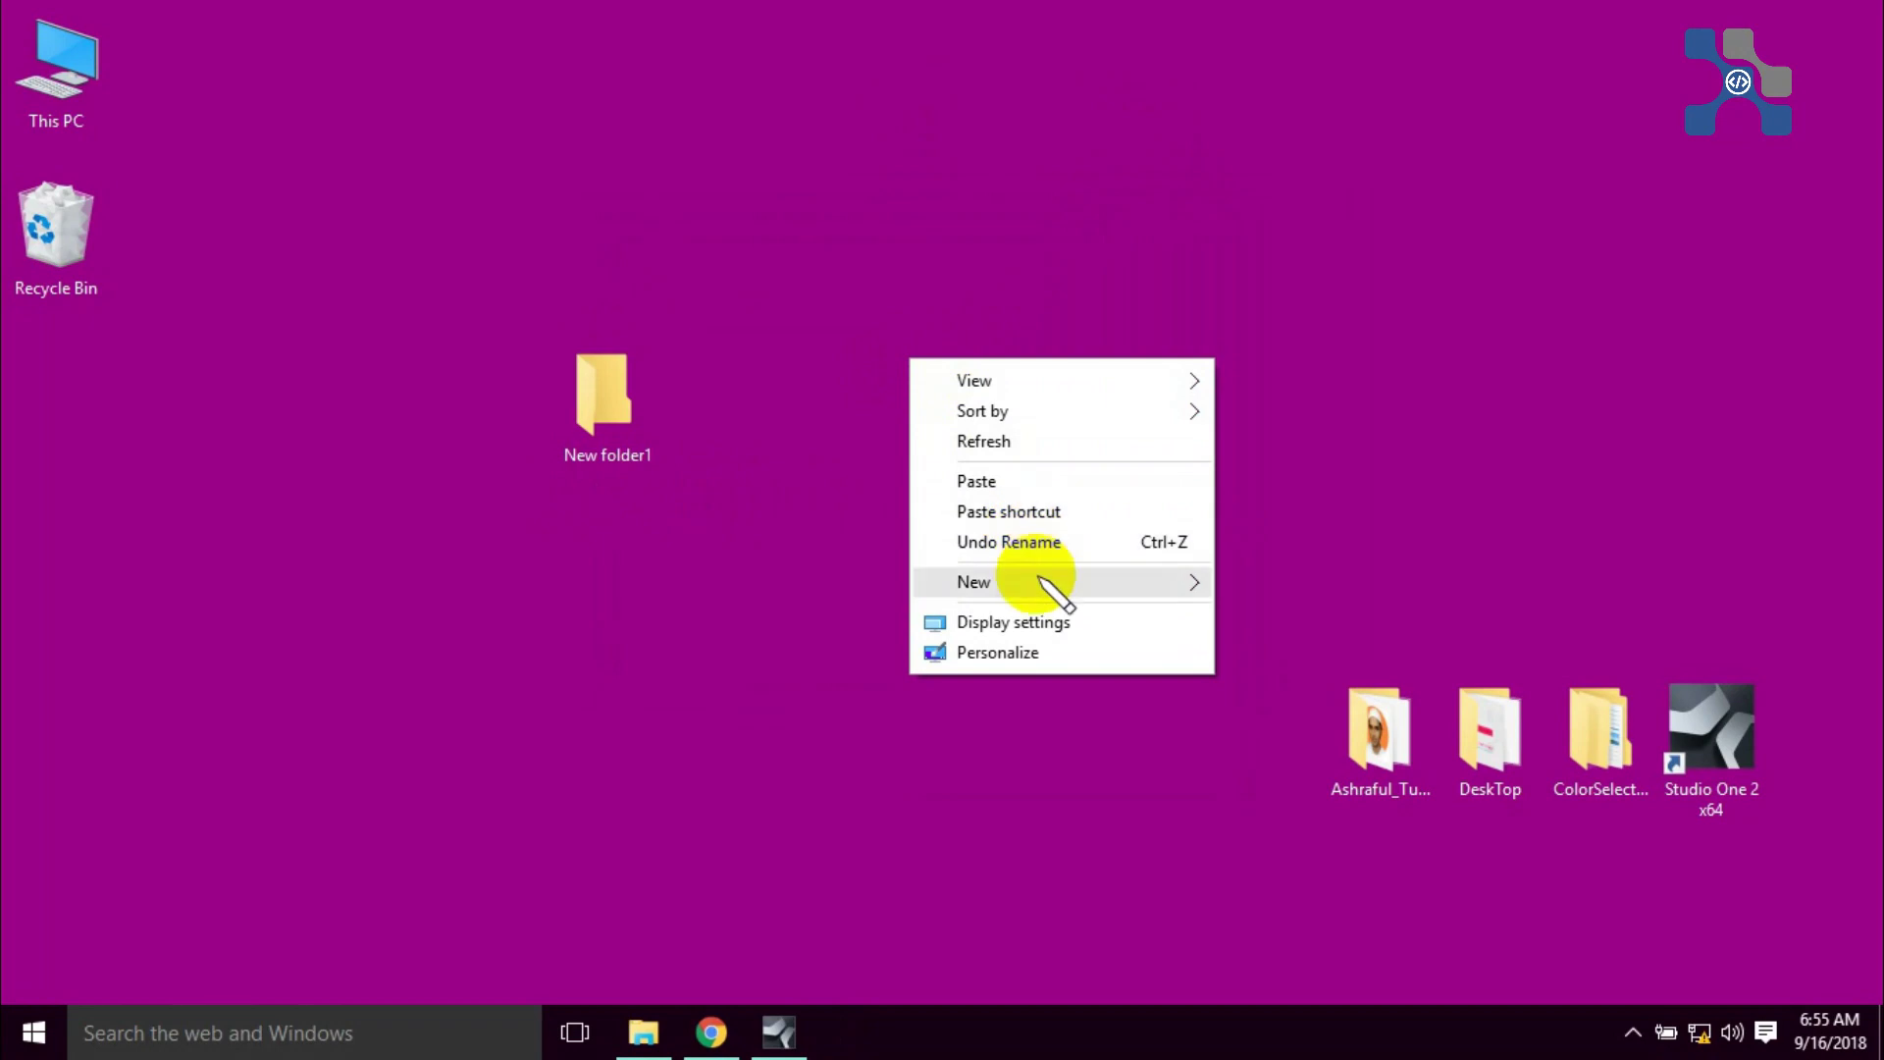
mouse_move(1051, 586)
left_click(1286, 583)
left_click(983, 458)
type("2")
left_click(934, 417)
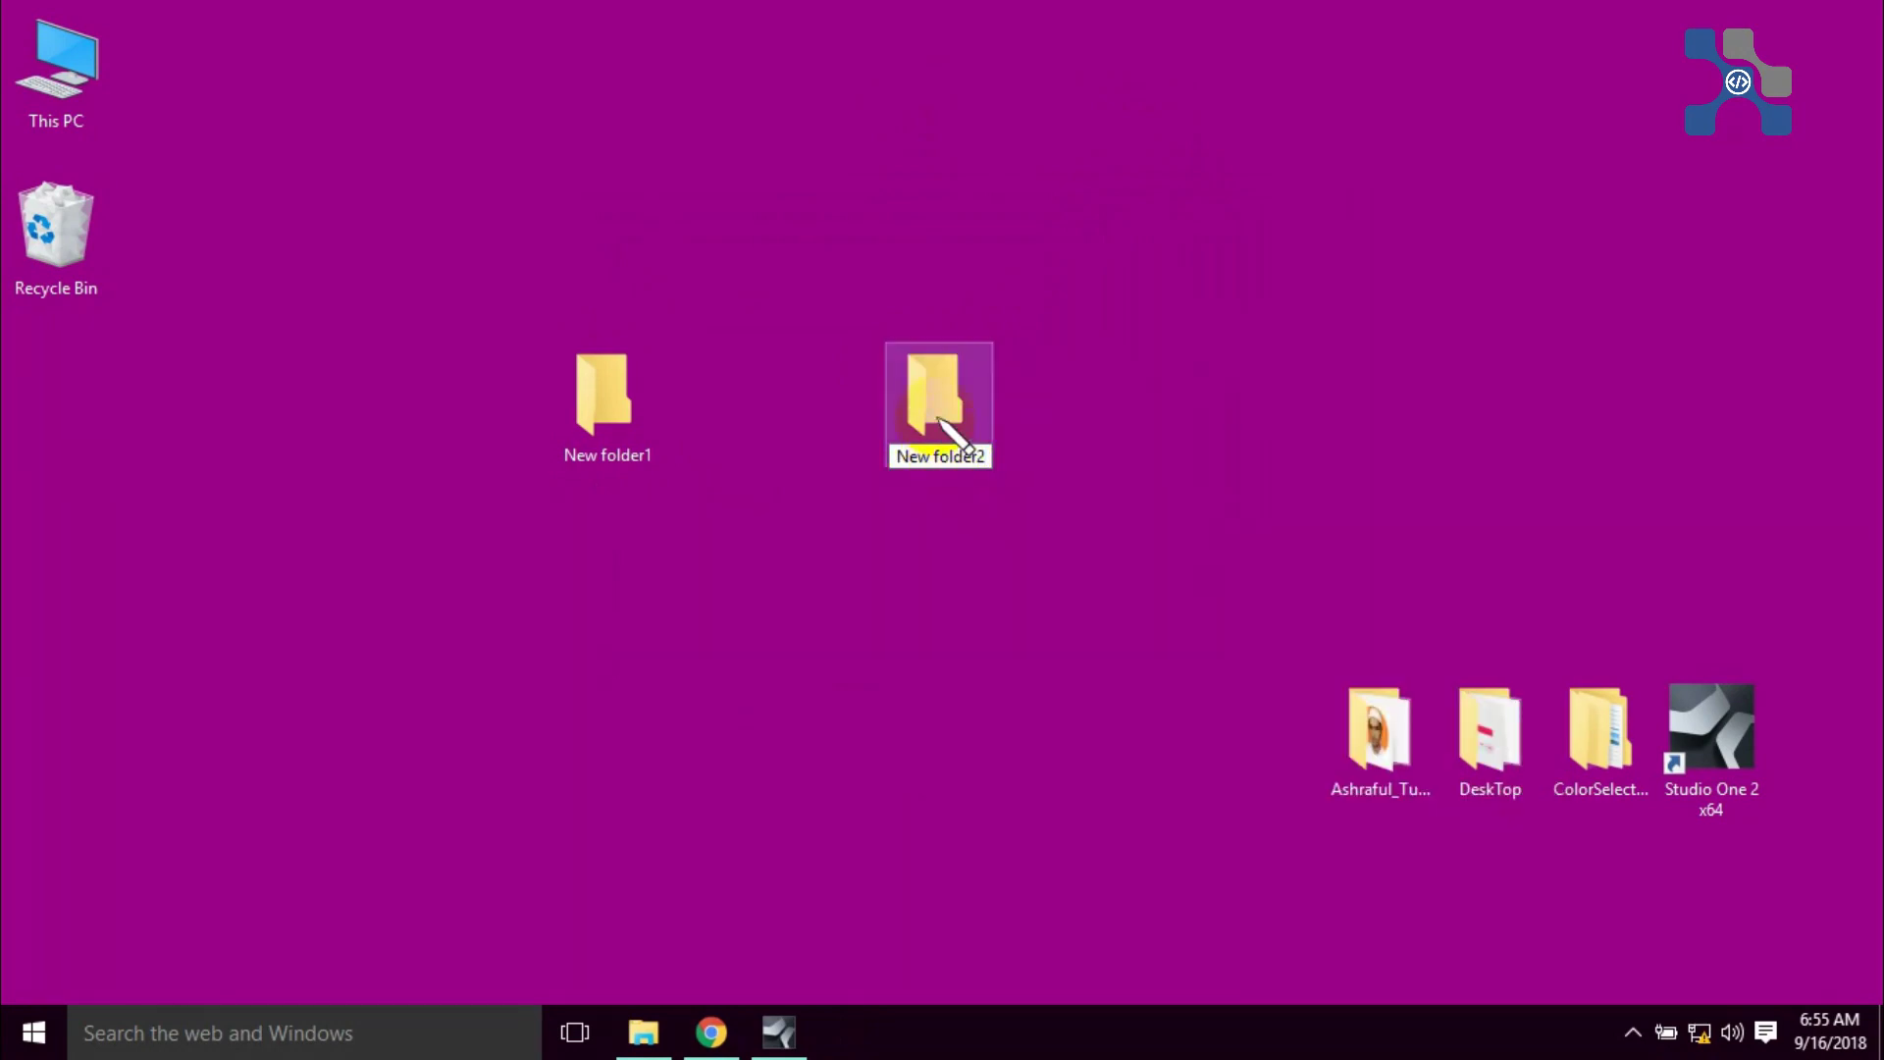
Step: Open New folder2 and arrange its window to fill the right half of the screen at full height
double_click(938, 419)
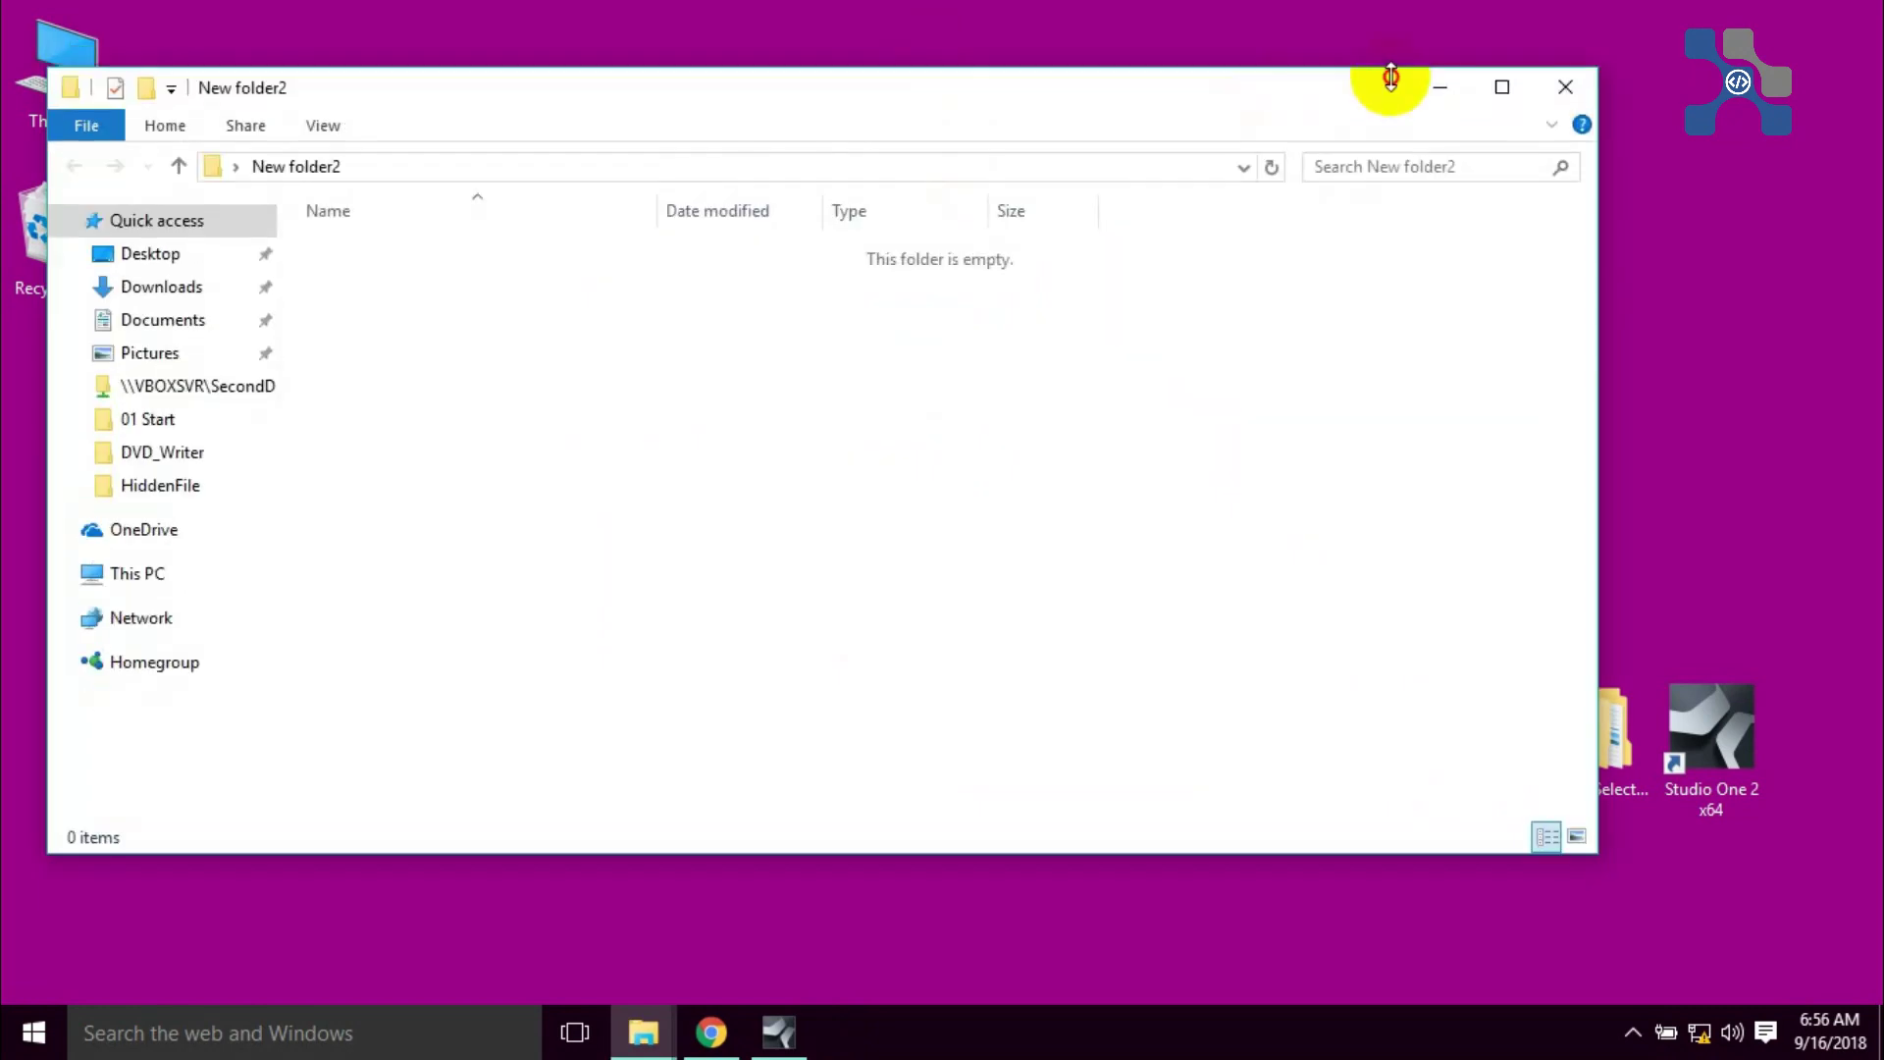
left_click_drag(1129, 103, 1761, 2)
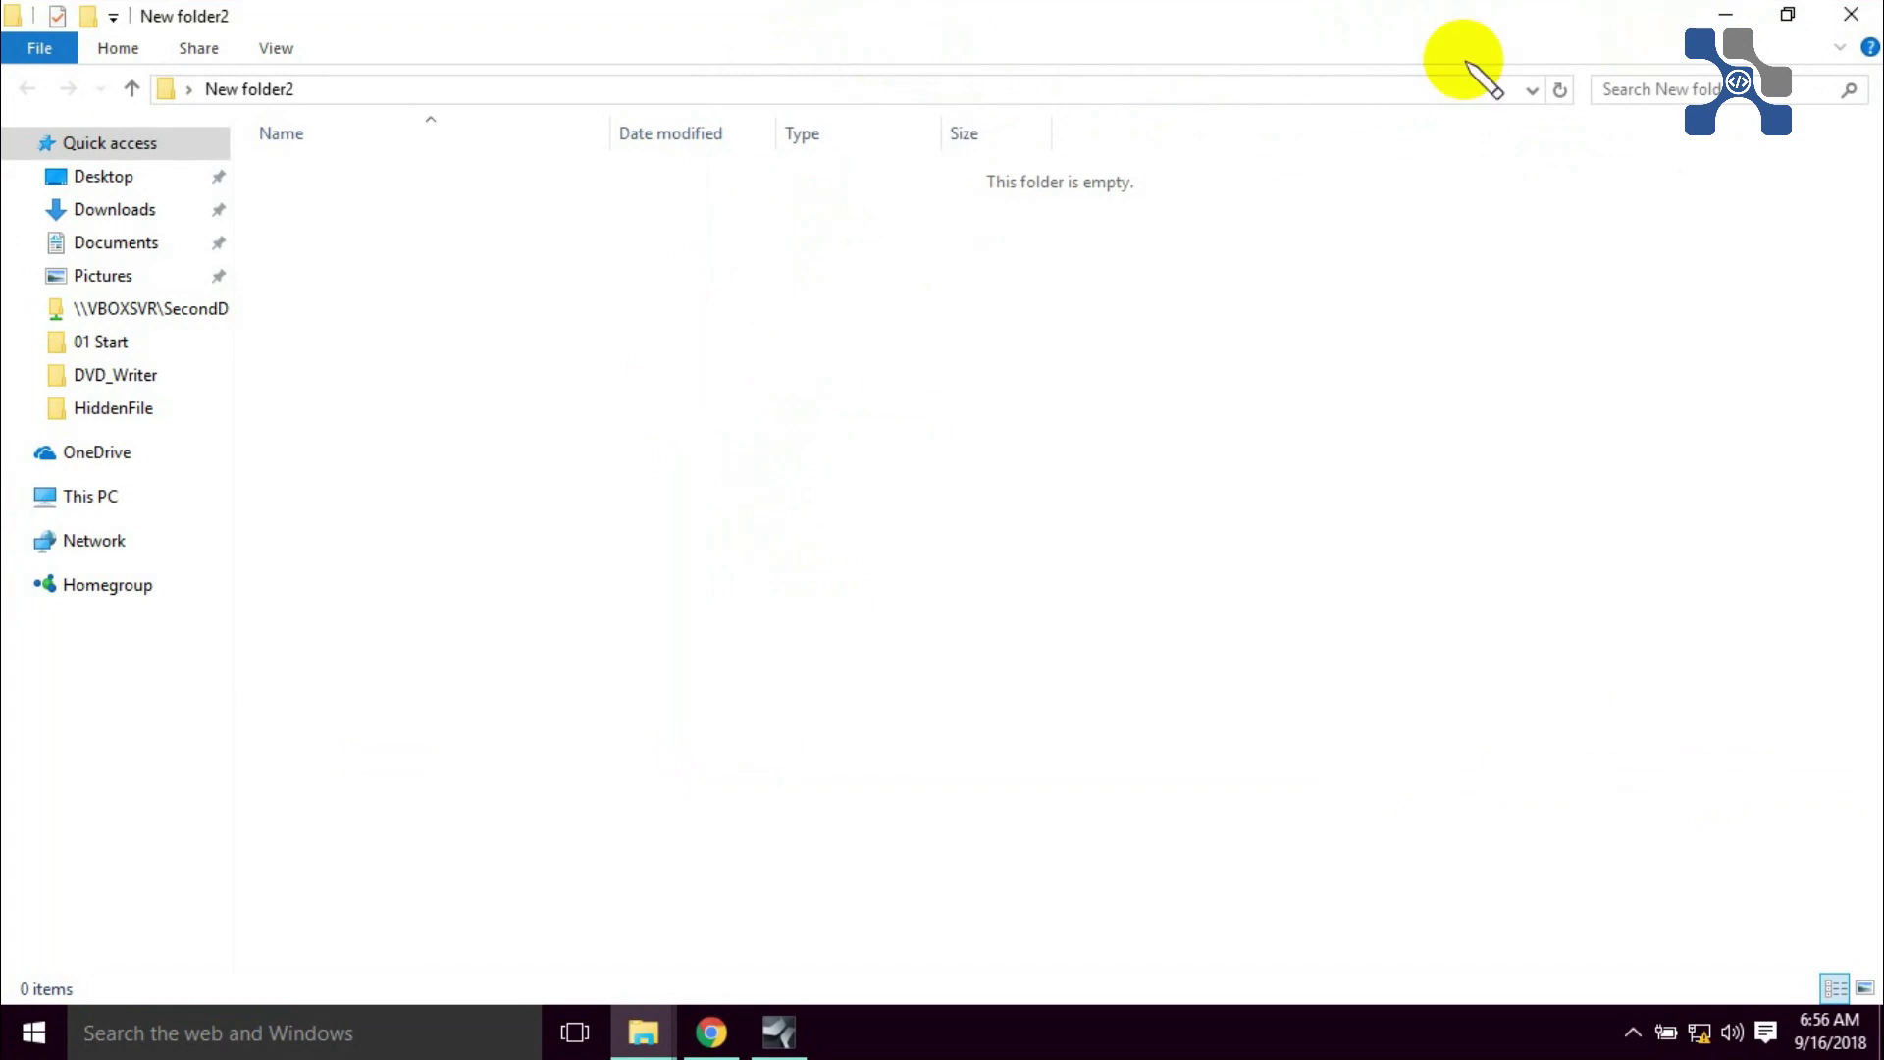
left_click_drag(1266, 14, 1879, 10)
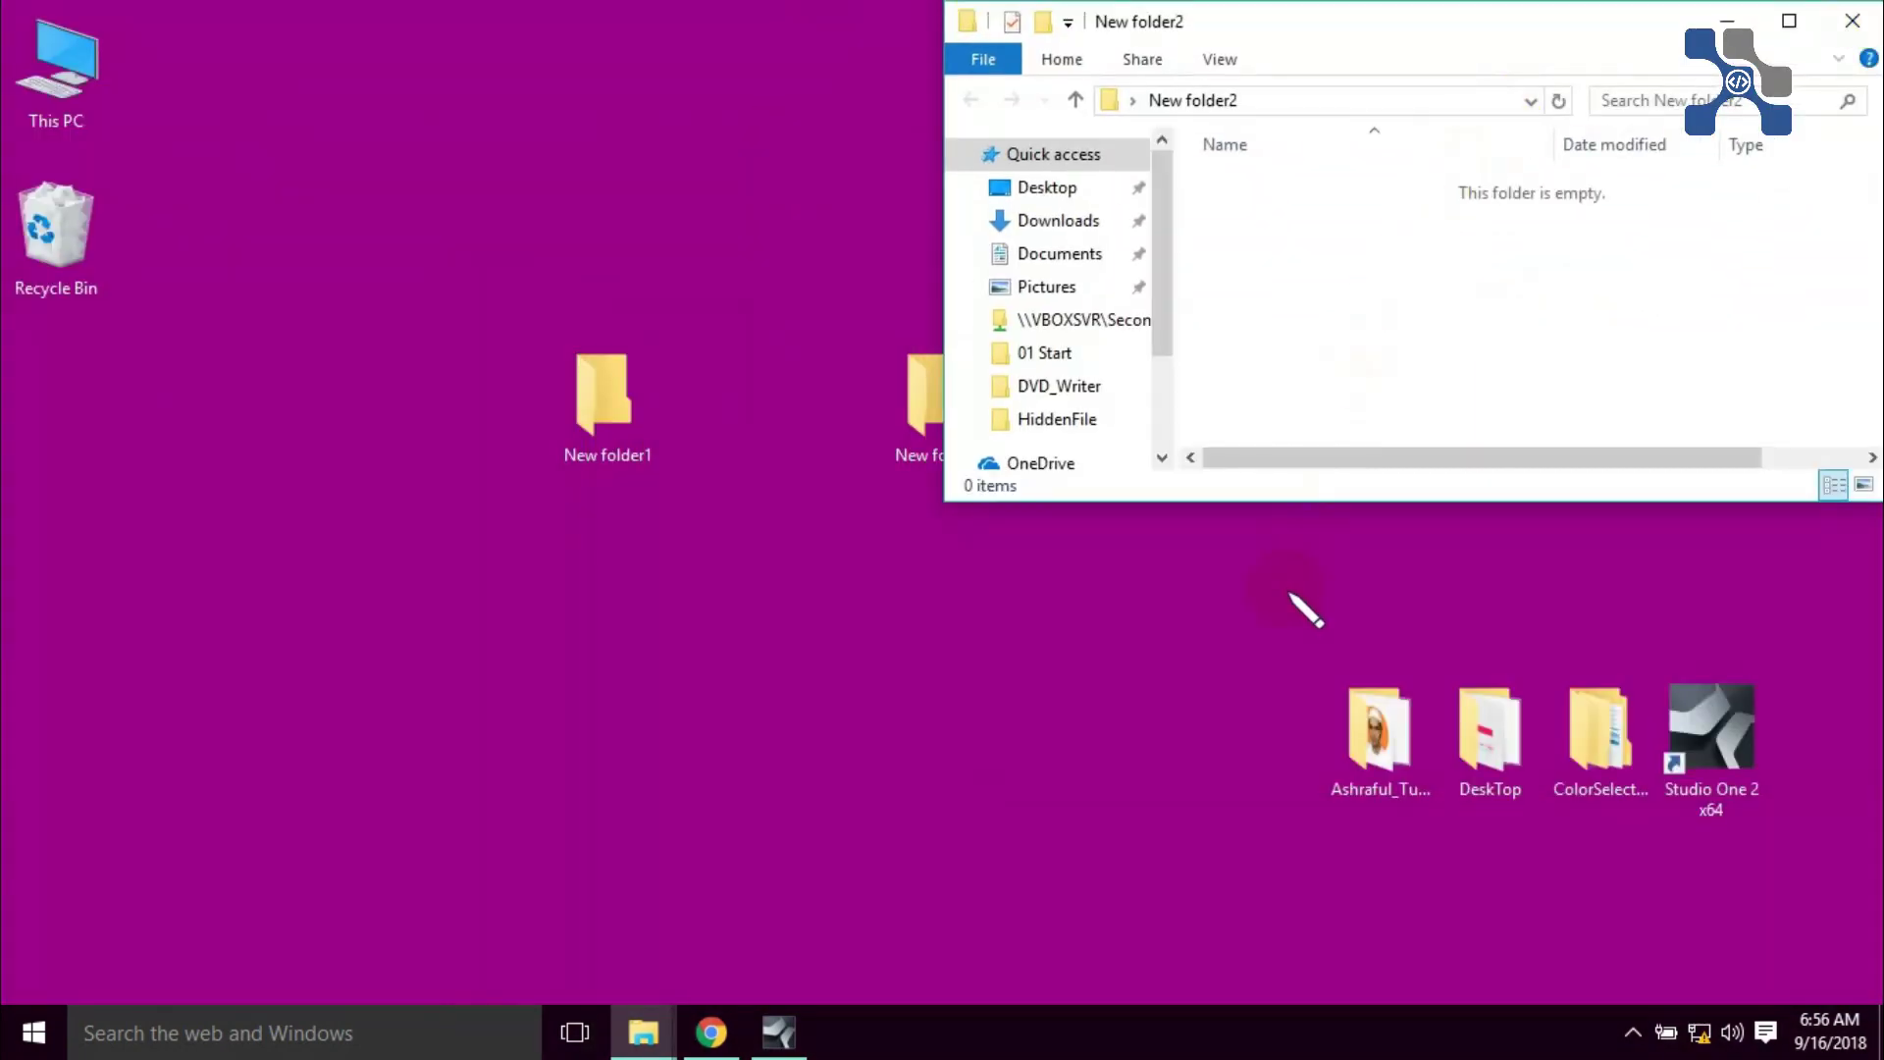
left_click_drag(1304, 499, 1304, 997)
Step: Create a text document in New folder2, keeping the default name New Text Document
right_click(1327, 406)
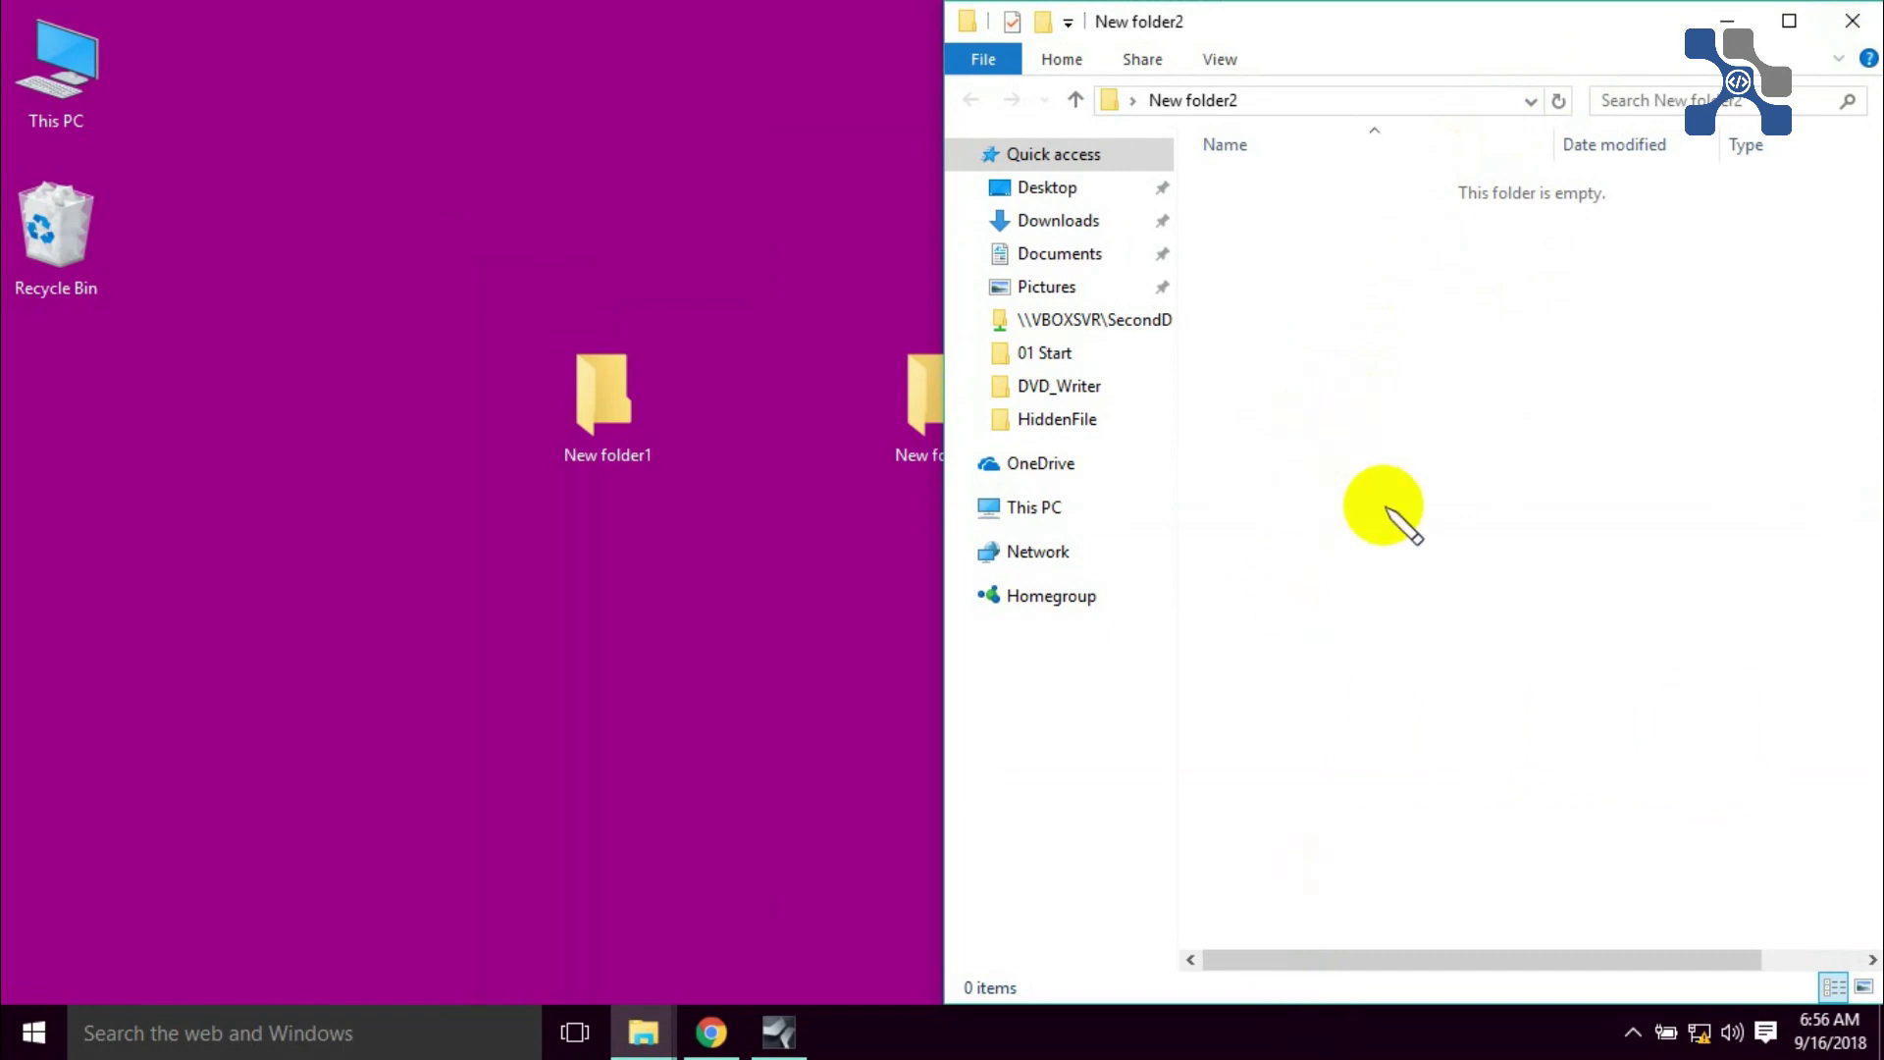
mouse_move(1398, 747)
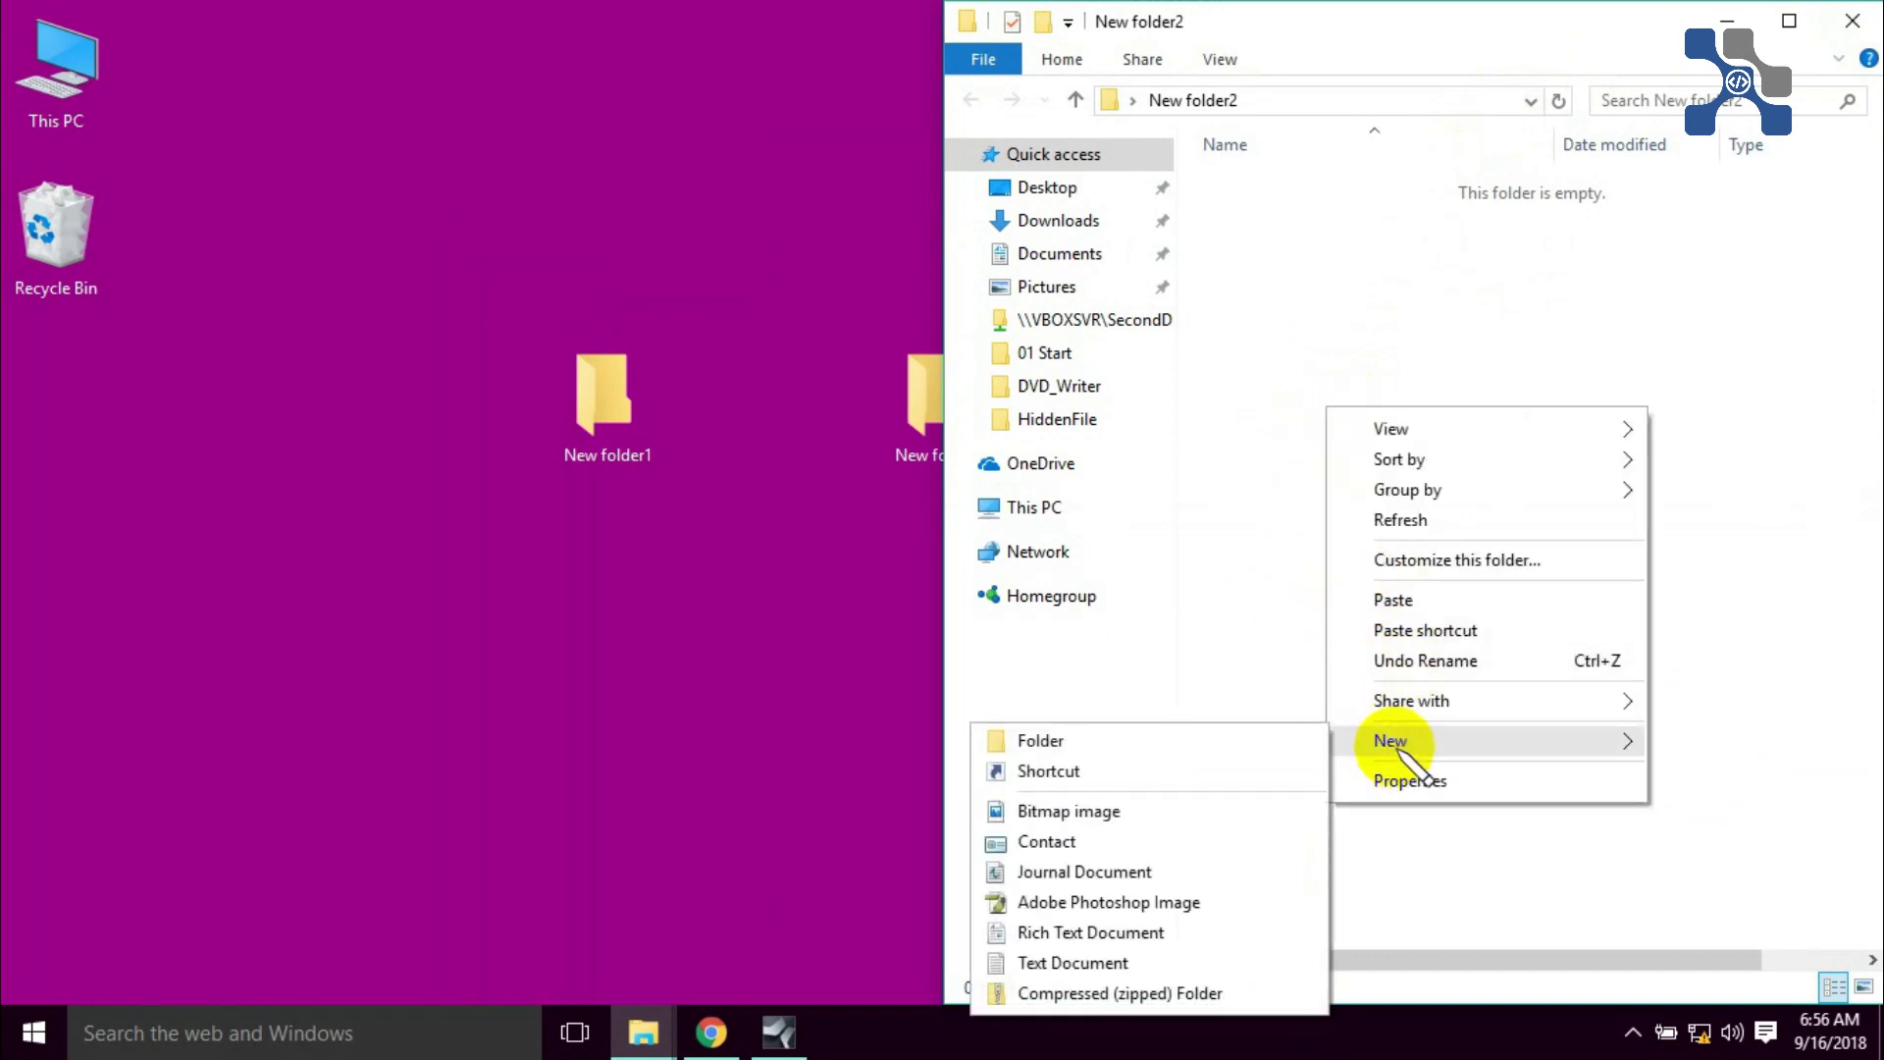
left_click(1119, 963)
left_click(1343, 535)
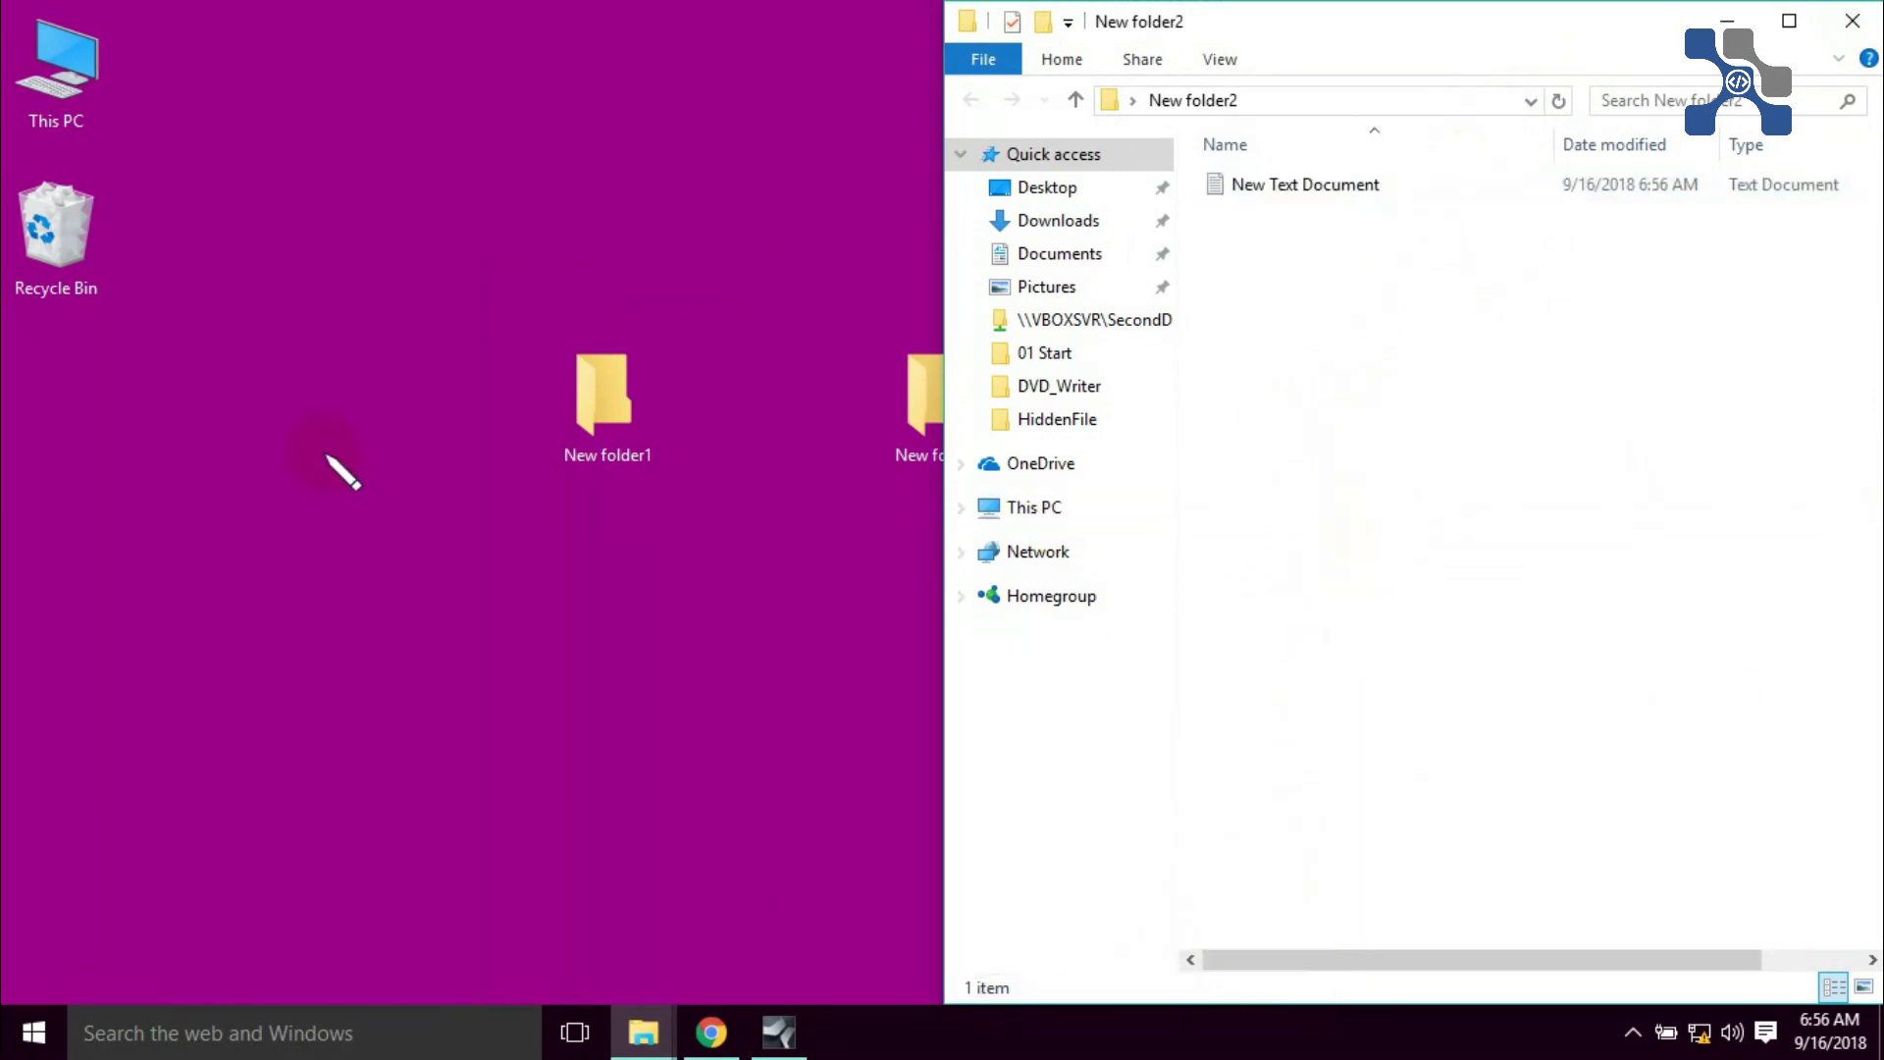
Step: Open New folder1 and arrange its window to fill the left half of the screen, beside New folder2
double_click(604, 397)
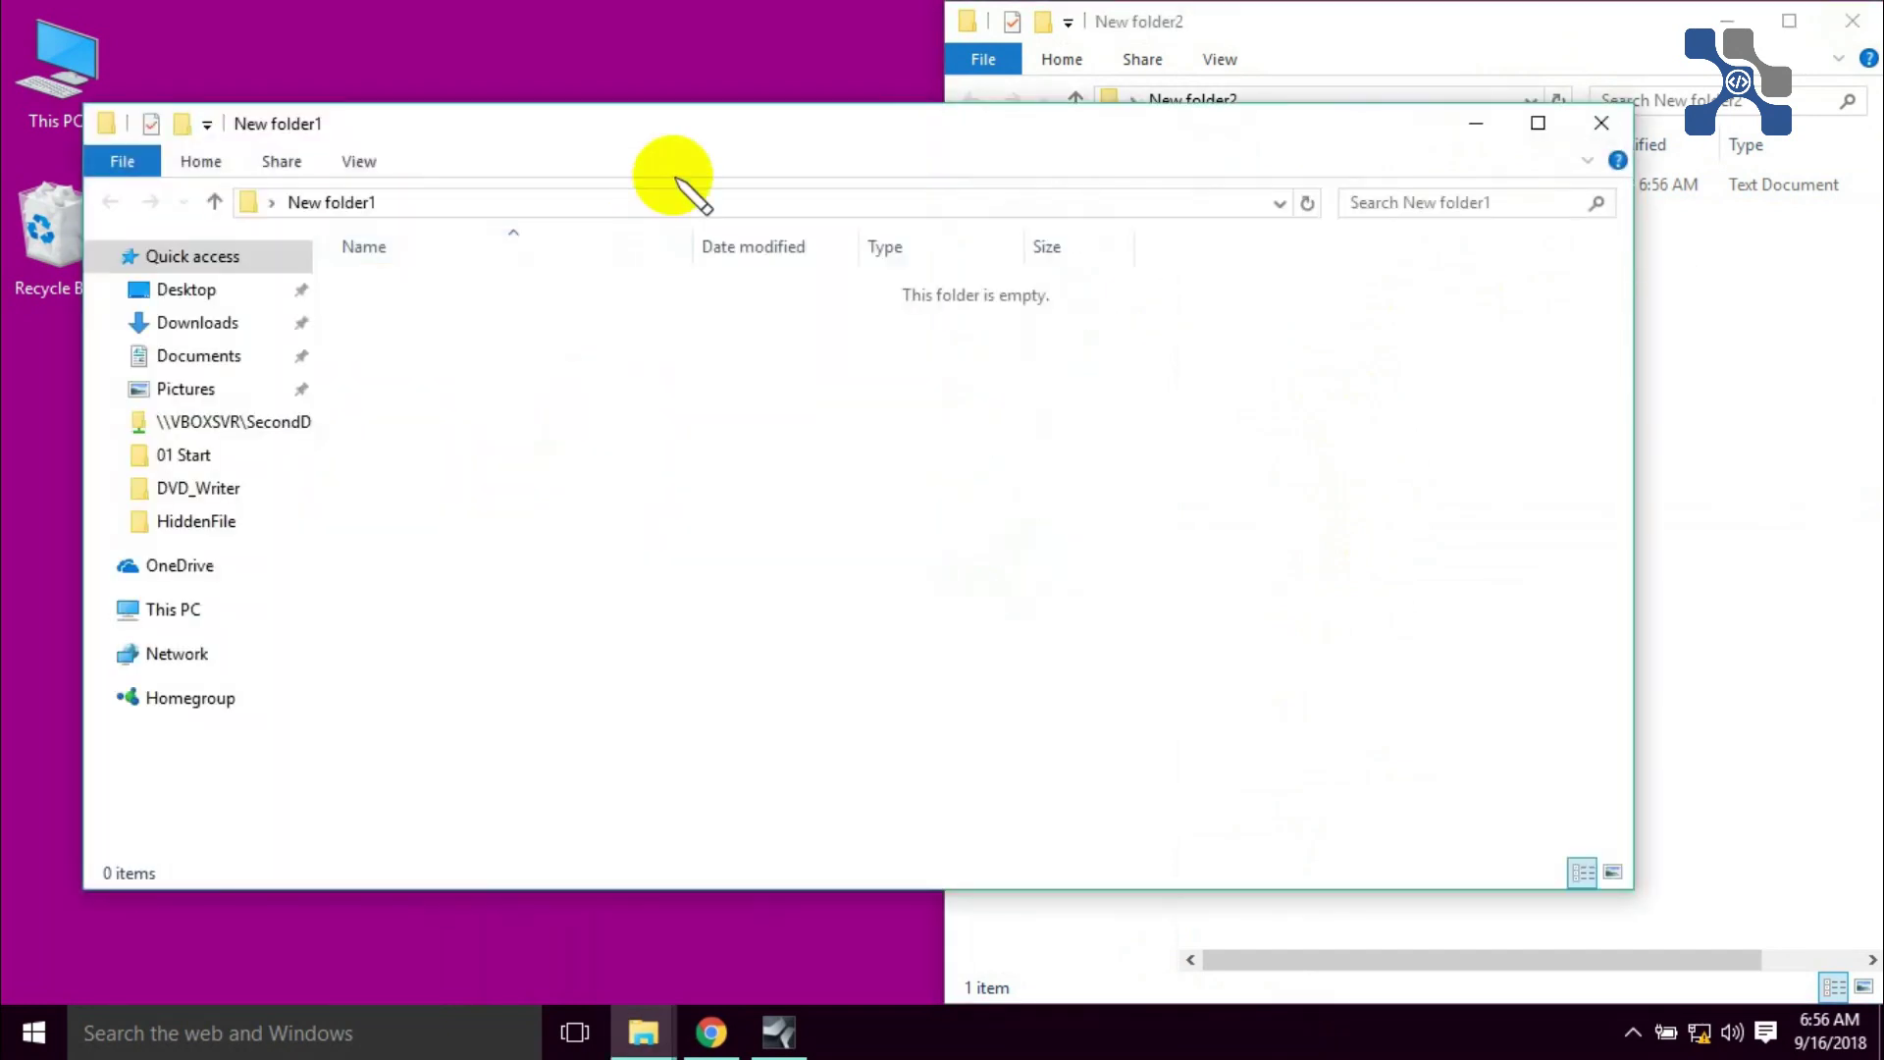
left_click_drag(693, 122, 12, 13)
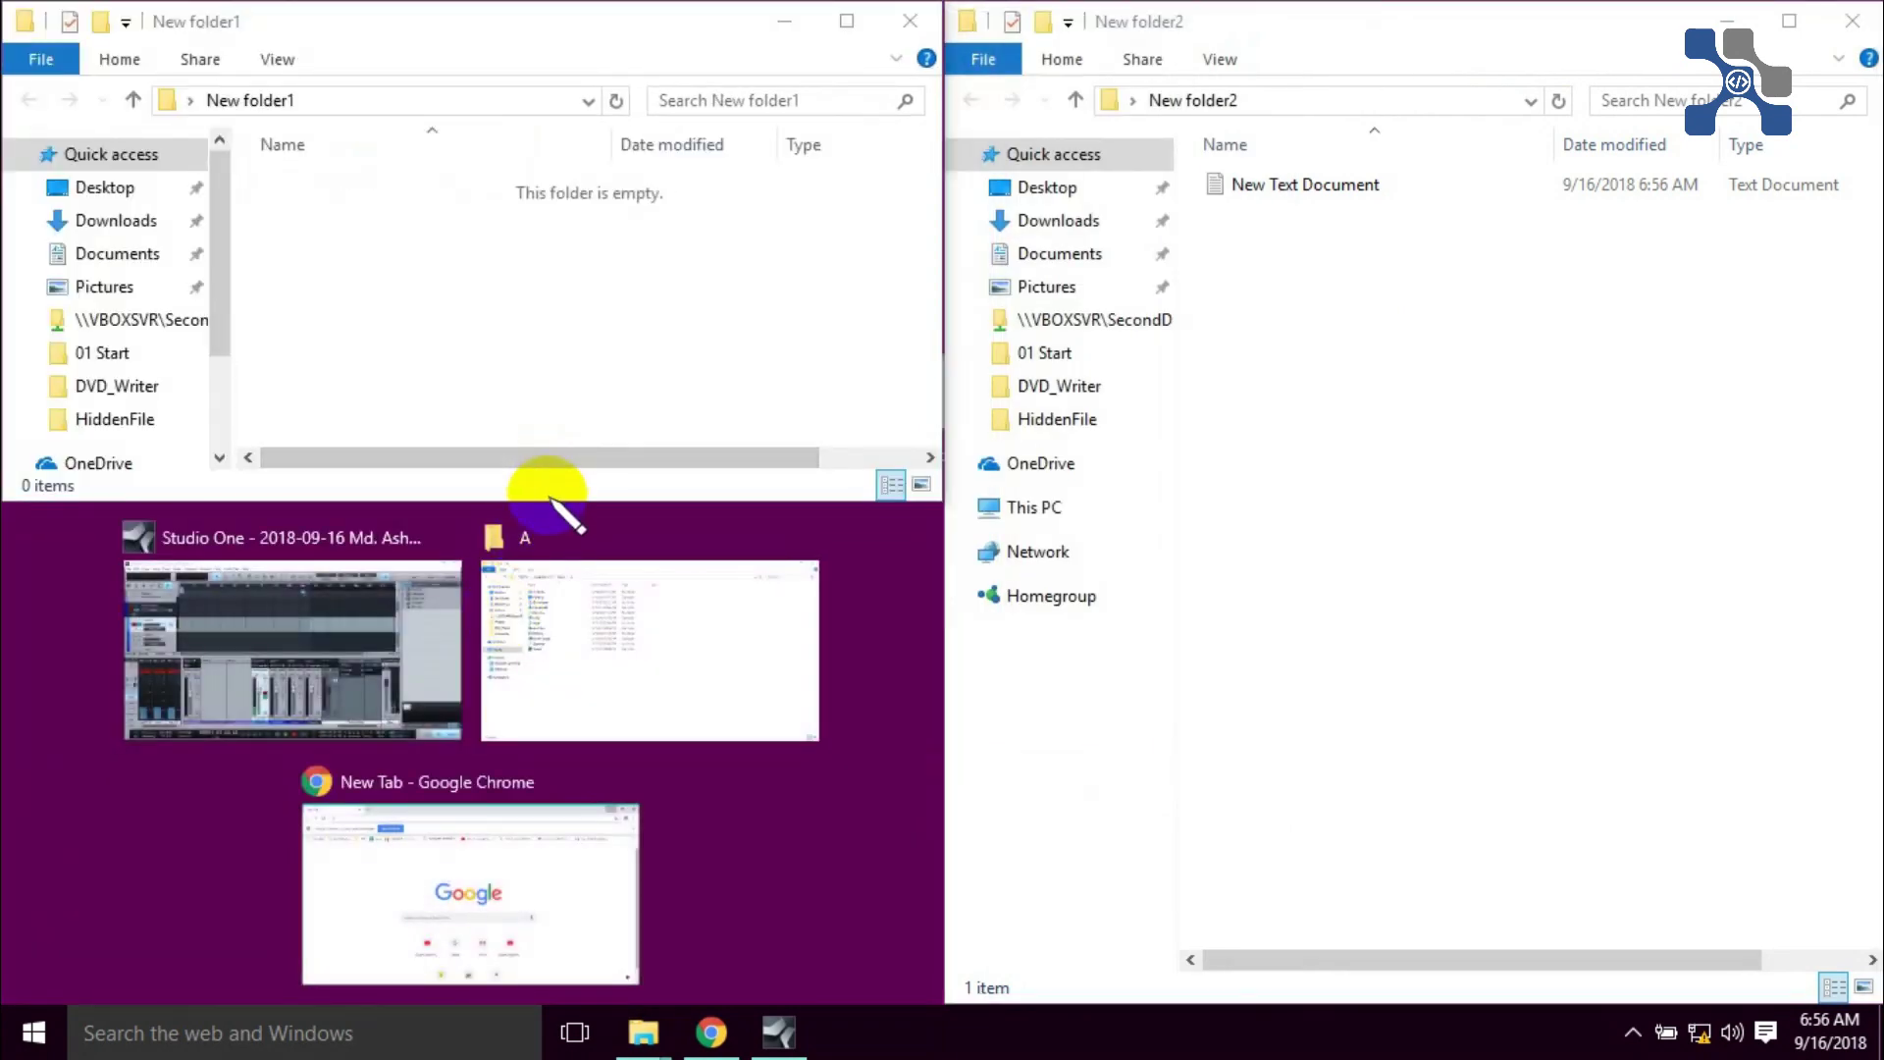
left_click_drag(539, 501, 509, 1001)
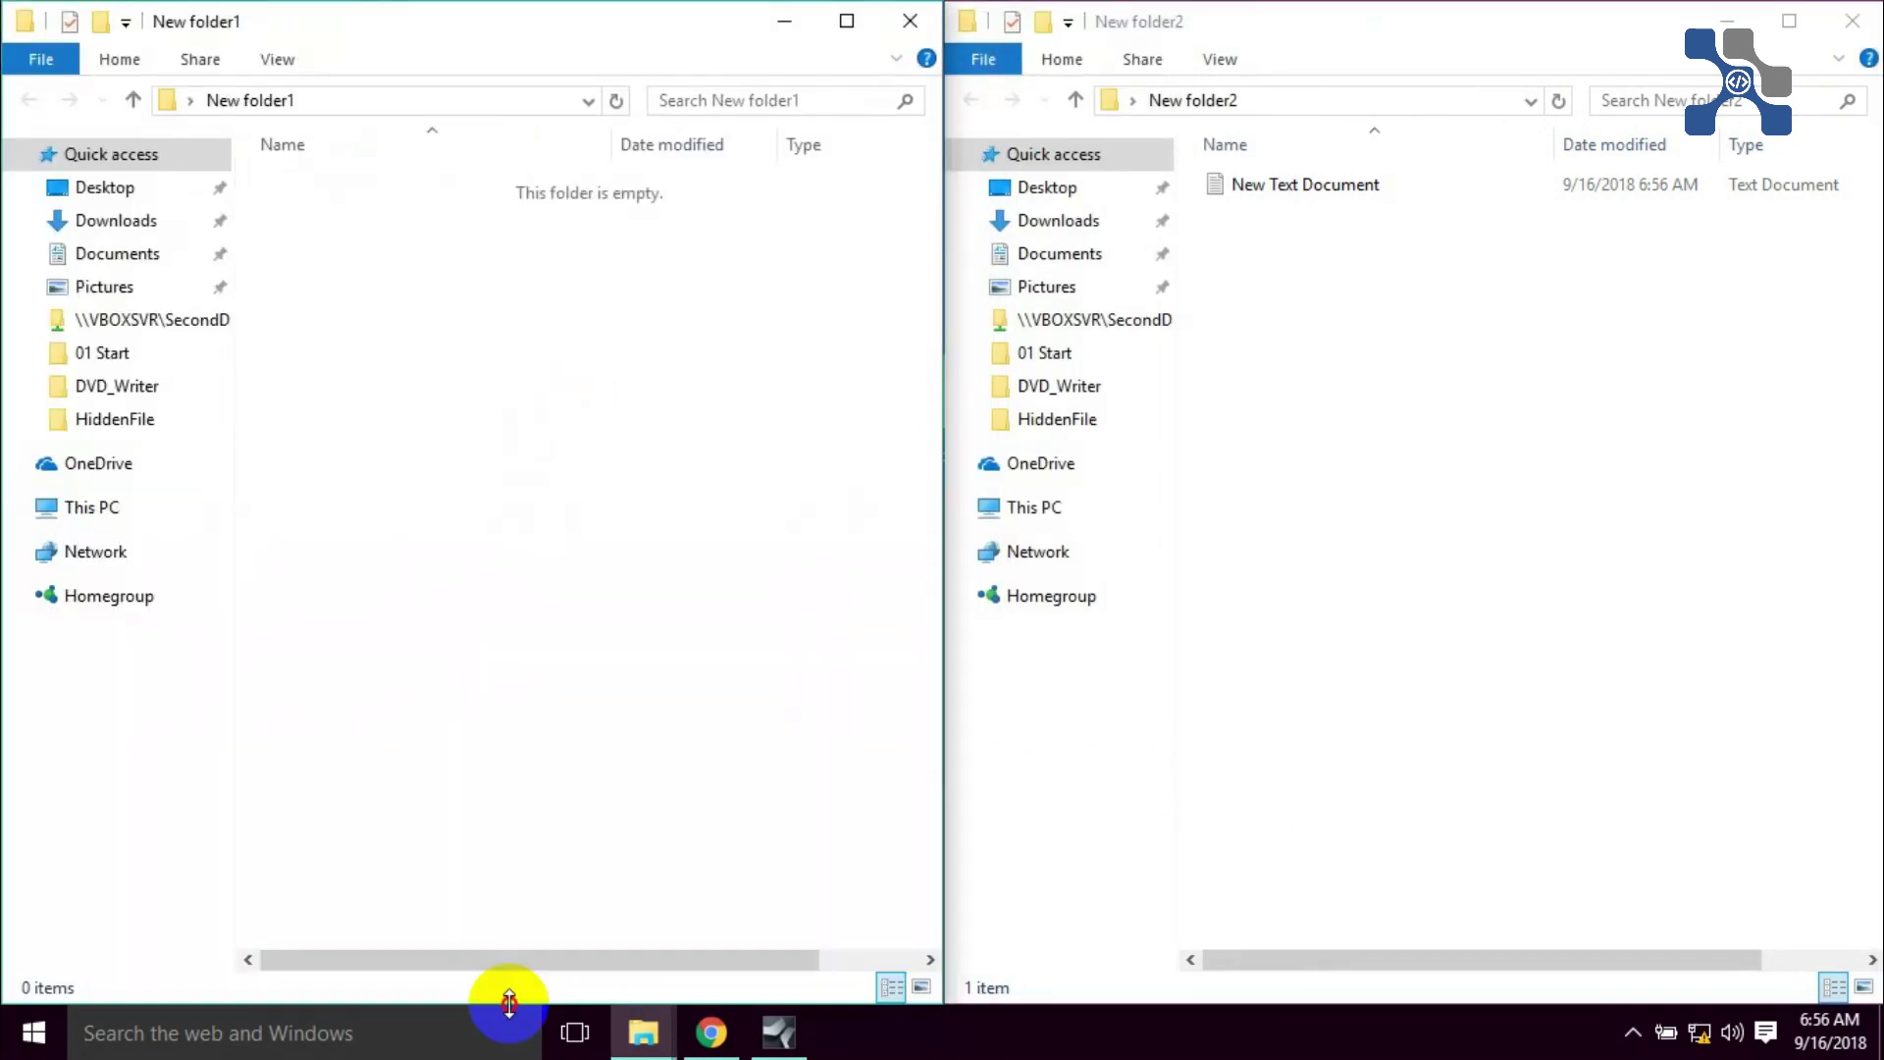
Step: Move New Text Document from New folder2 into New folder1, and copy it back into New folder2
left_click(1288, 184)
left_click_drag(1288, 184, 498, 312)
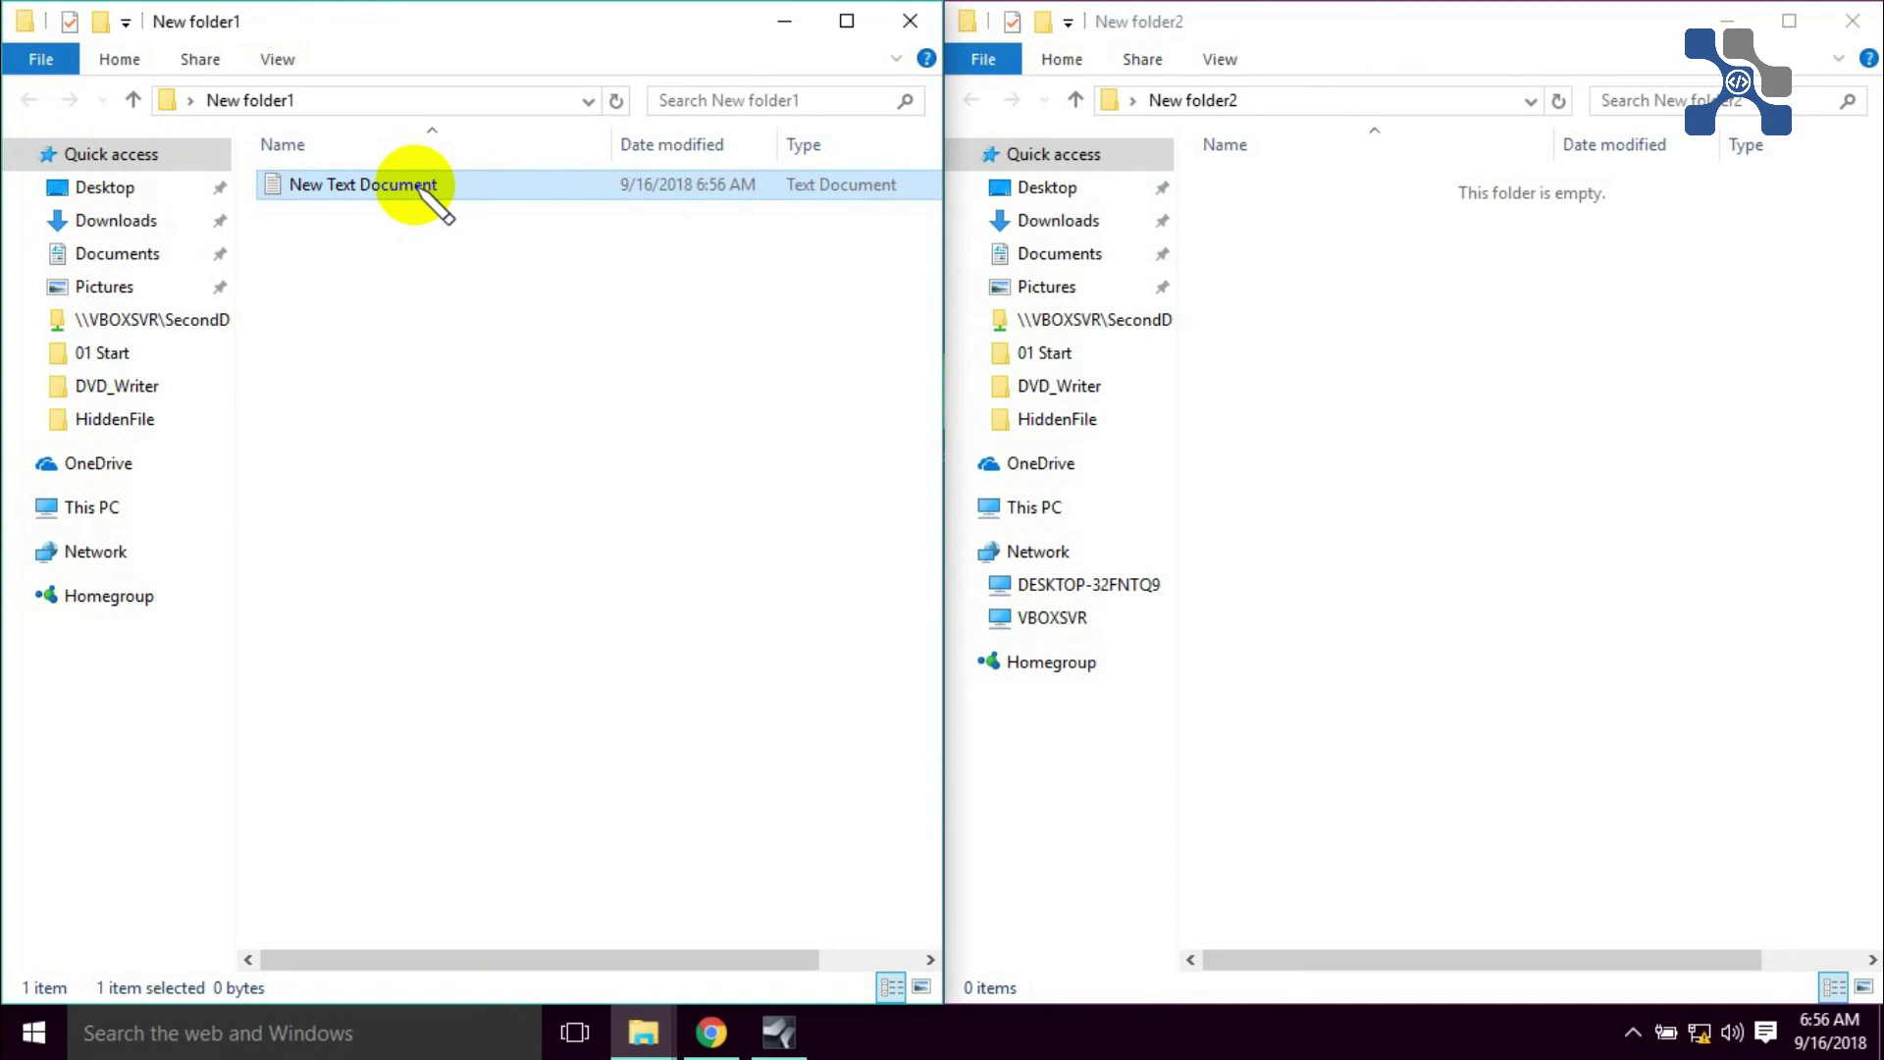
left_click_drag(417, 184, 1421, 364)
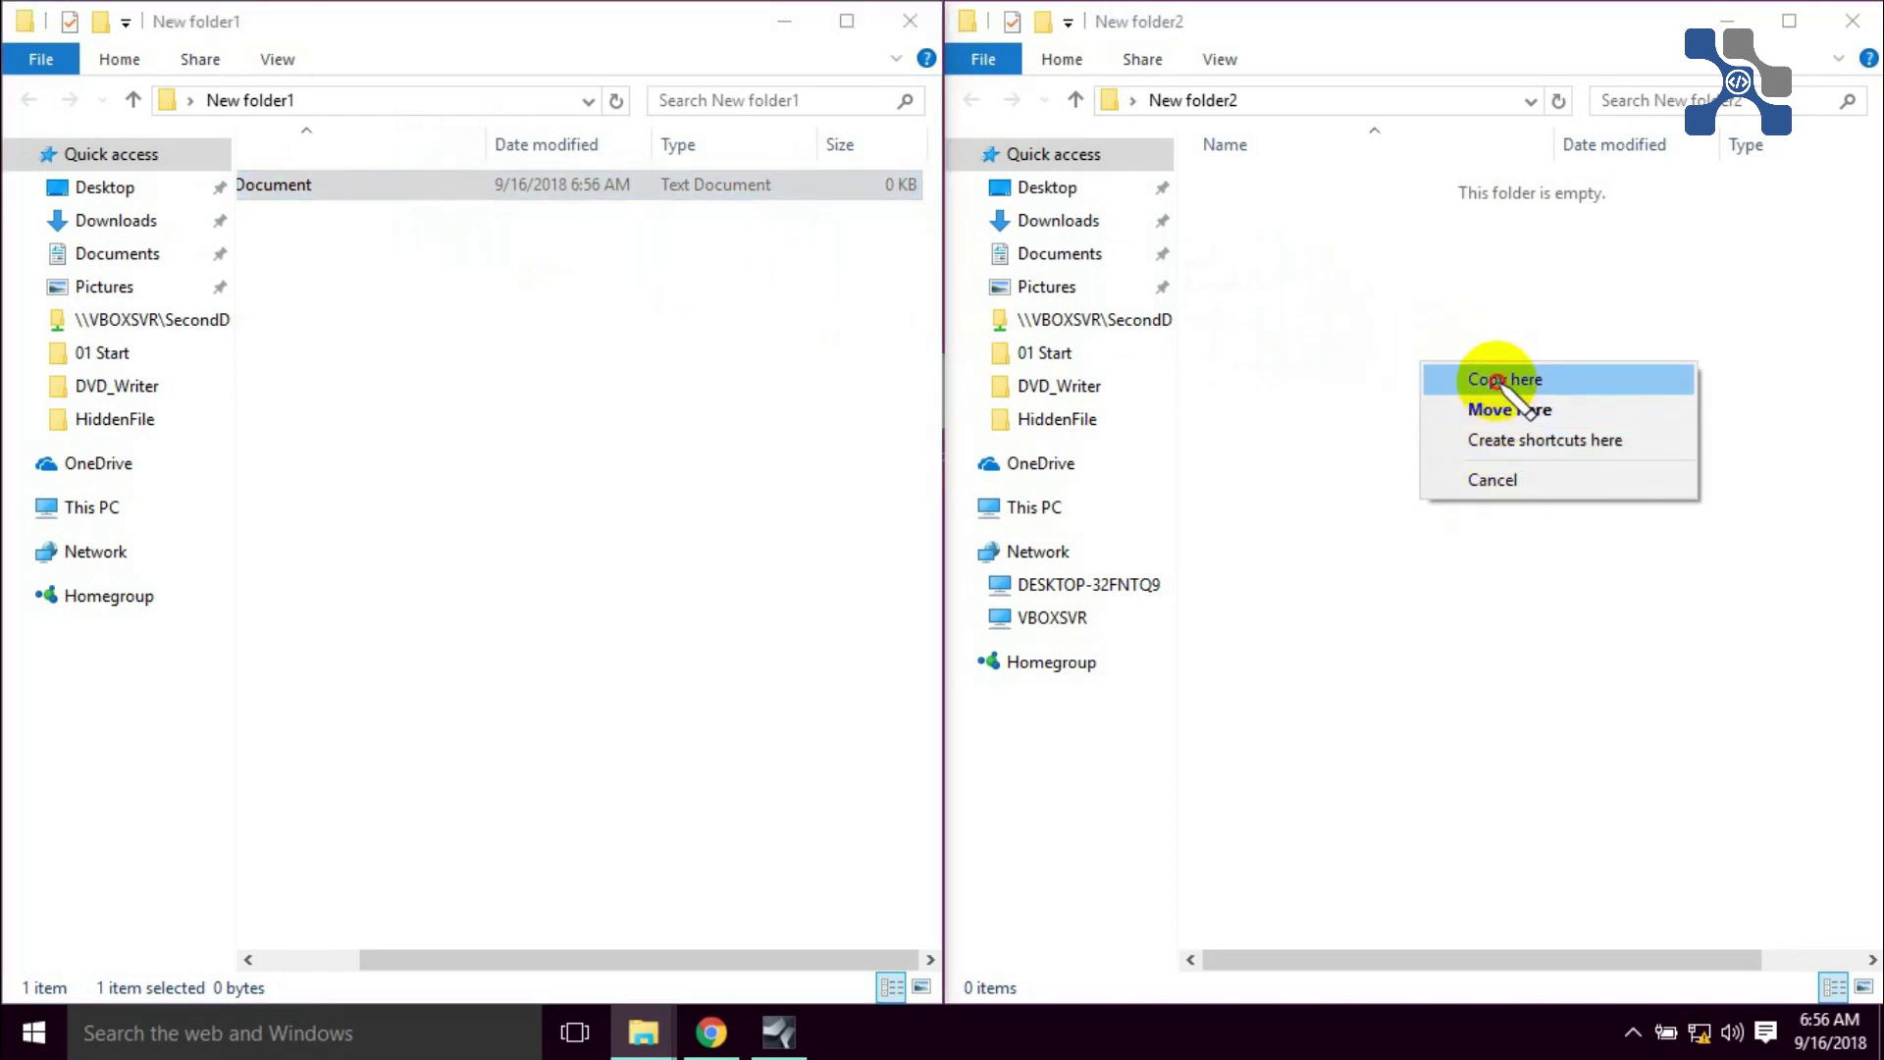
left_click(1499, 379)
Step: Move New Text Document from New folder1 to New folder2, replacing the file already in the destination
left_click_drag(324, 186, 1405, 396)
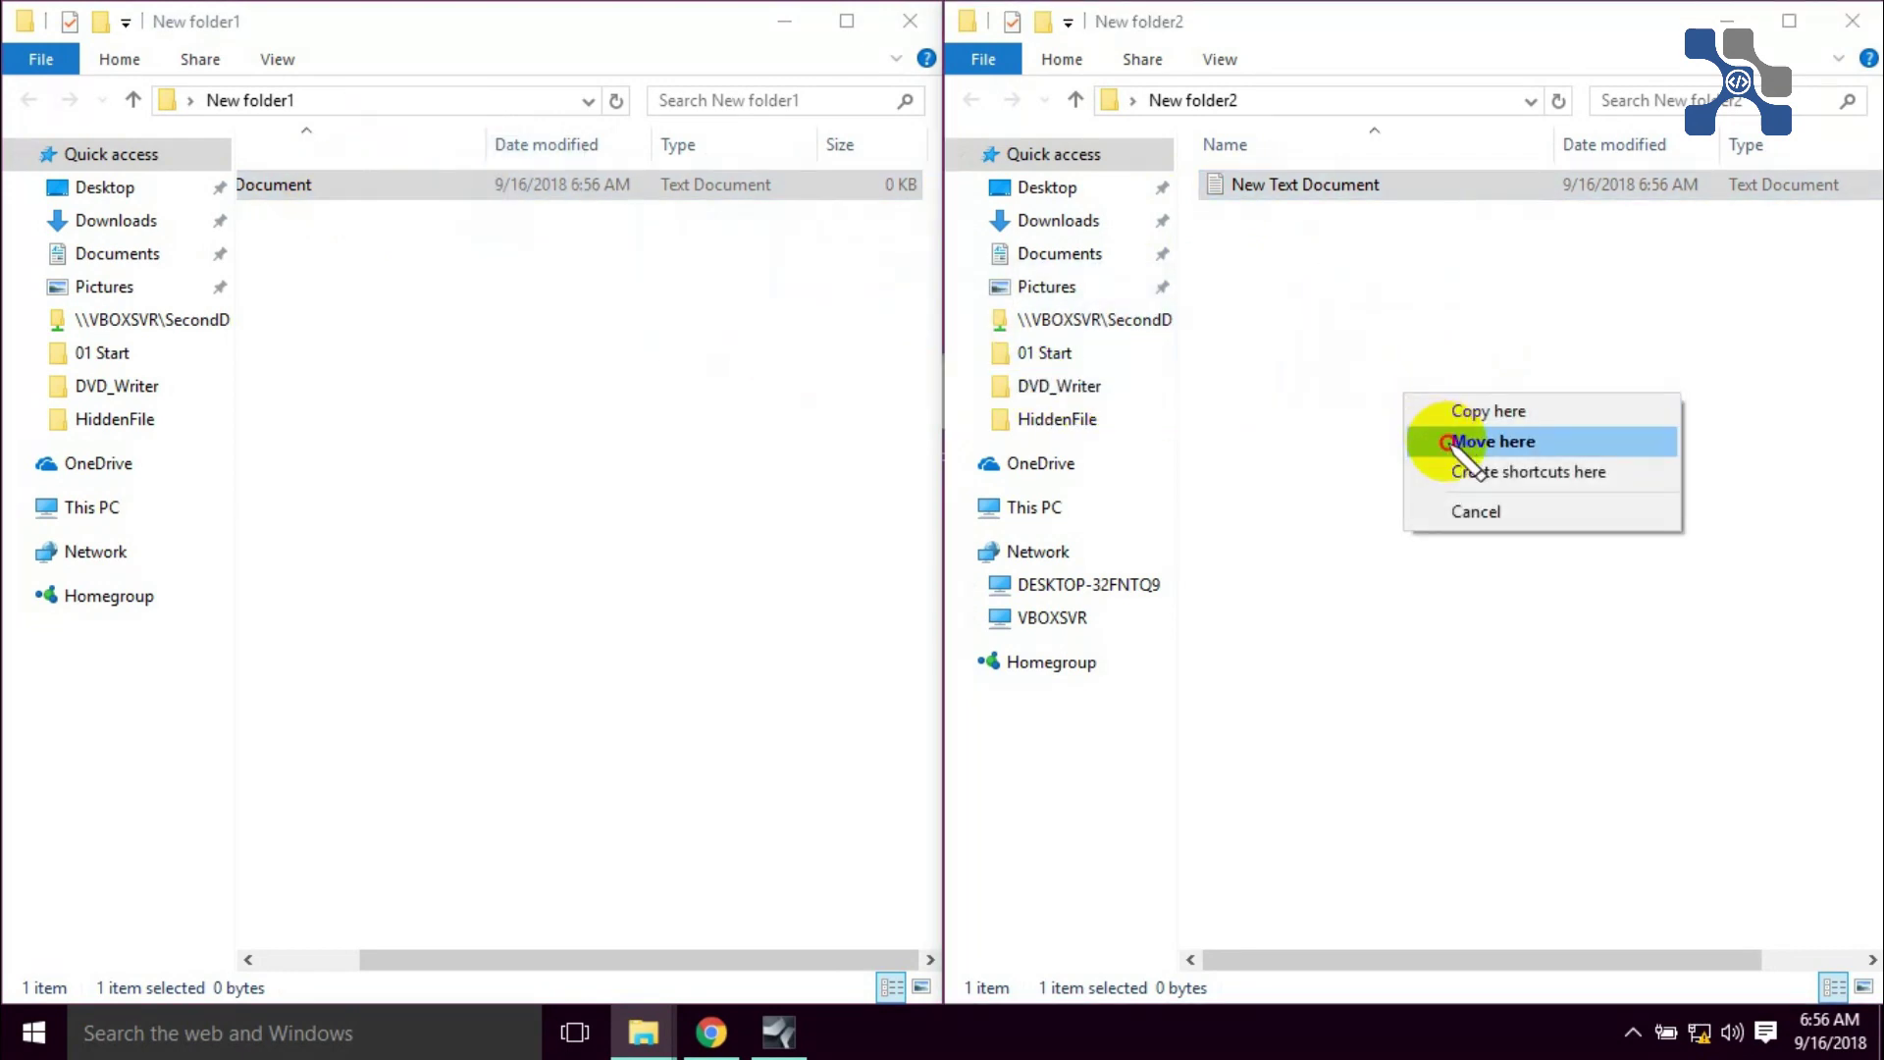
left_click(1474, 444)
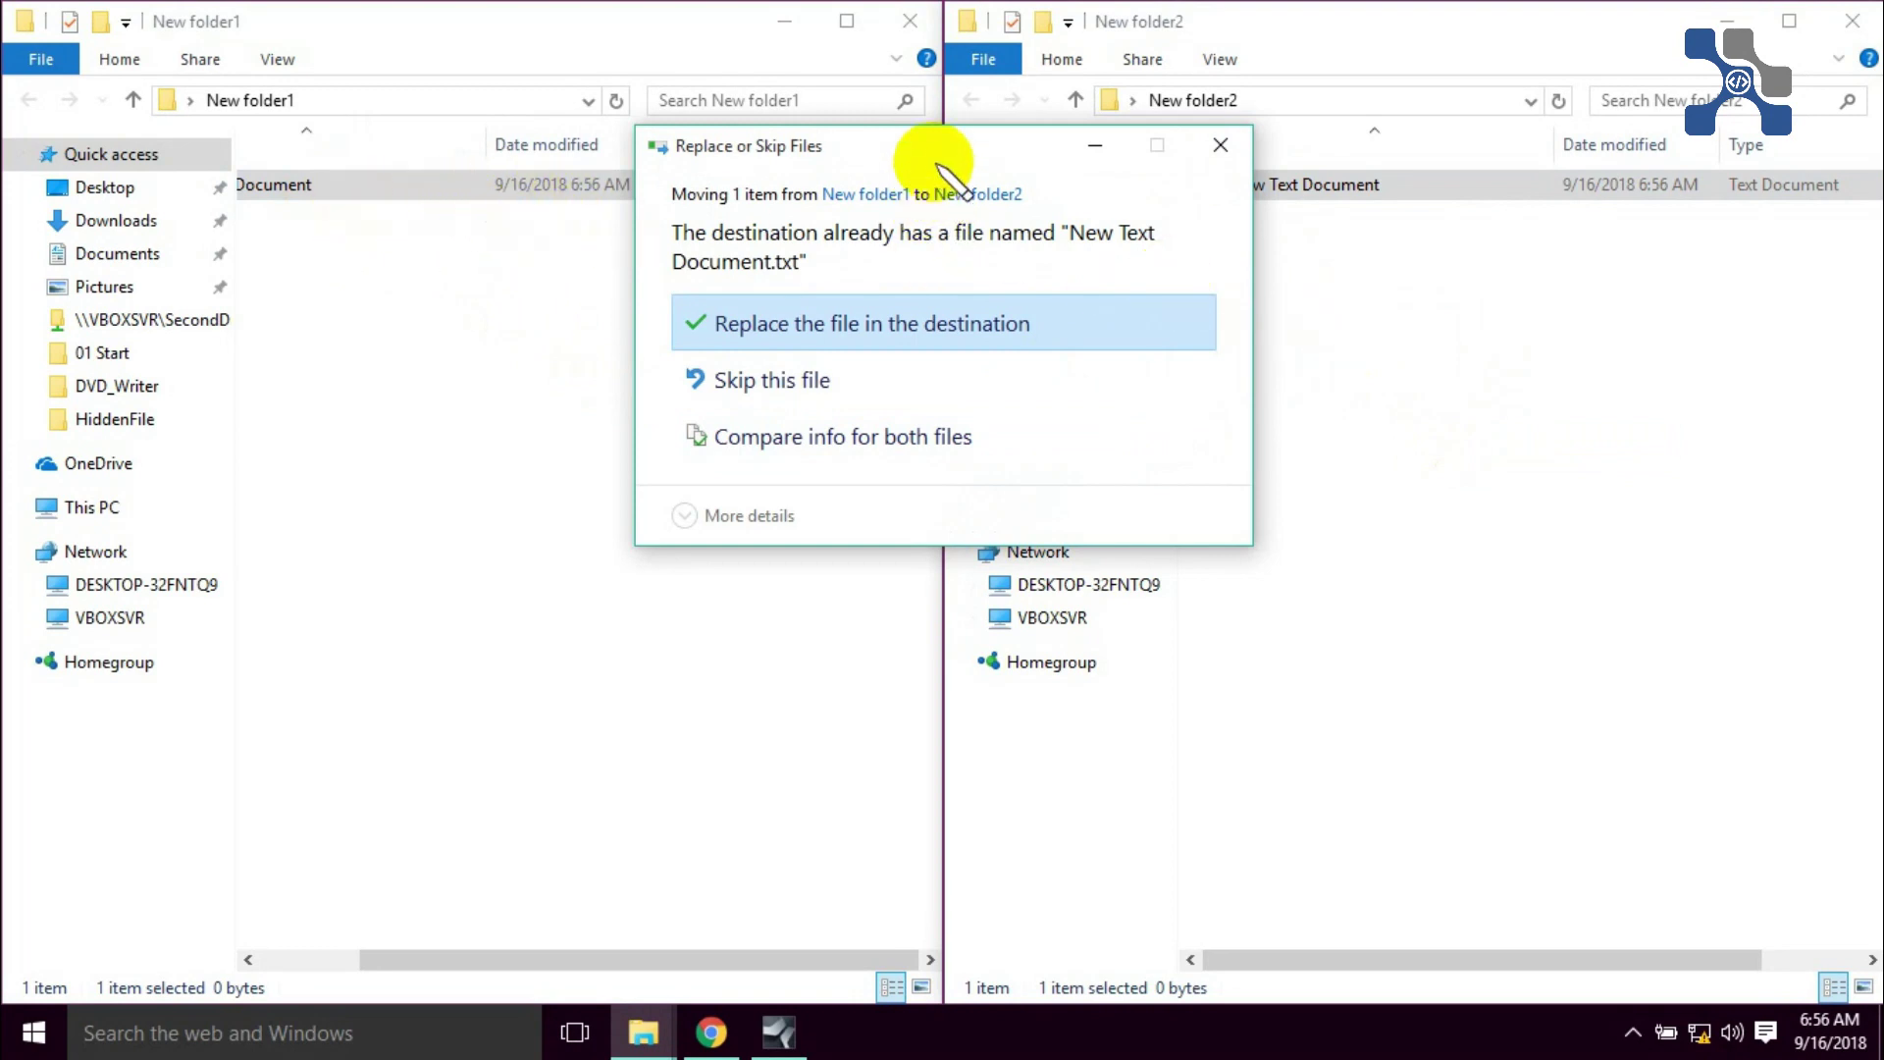
left_click_drag(927, 148, 900, 537)
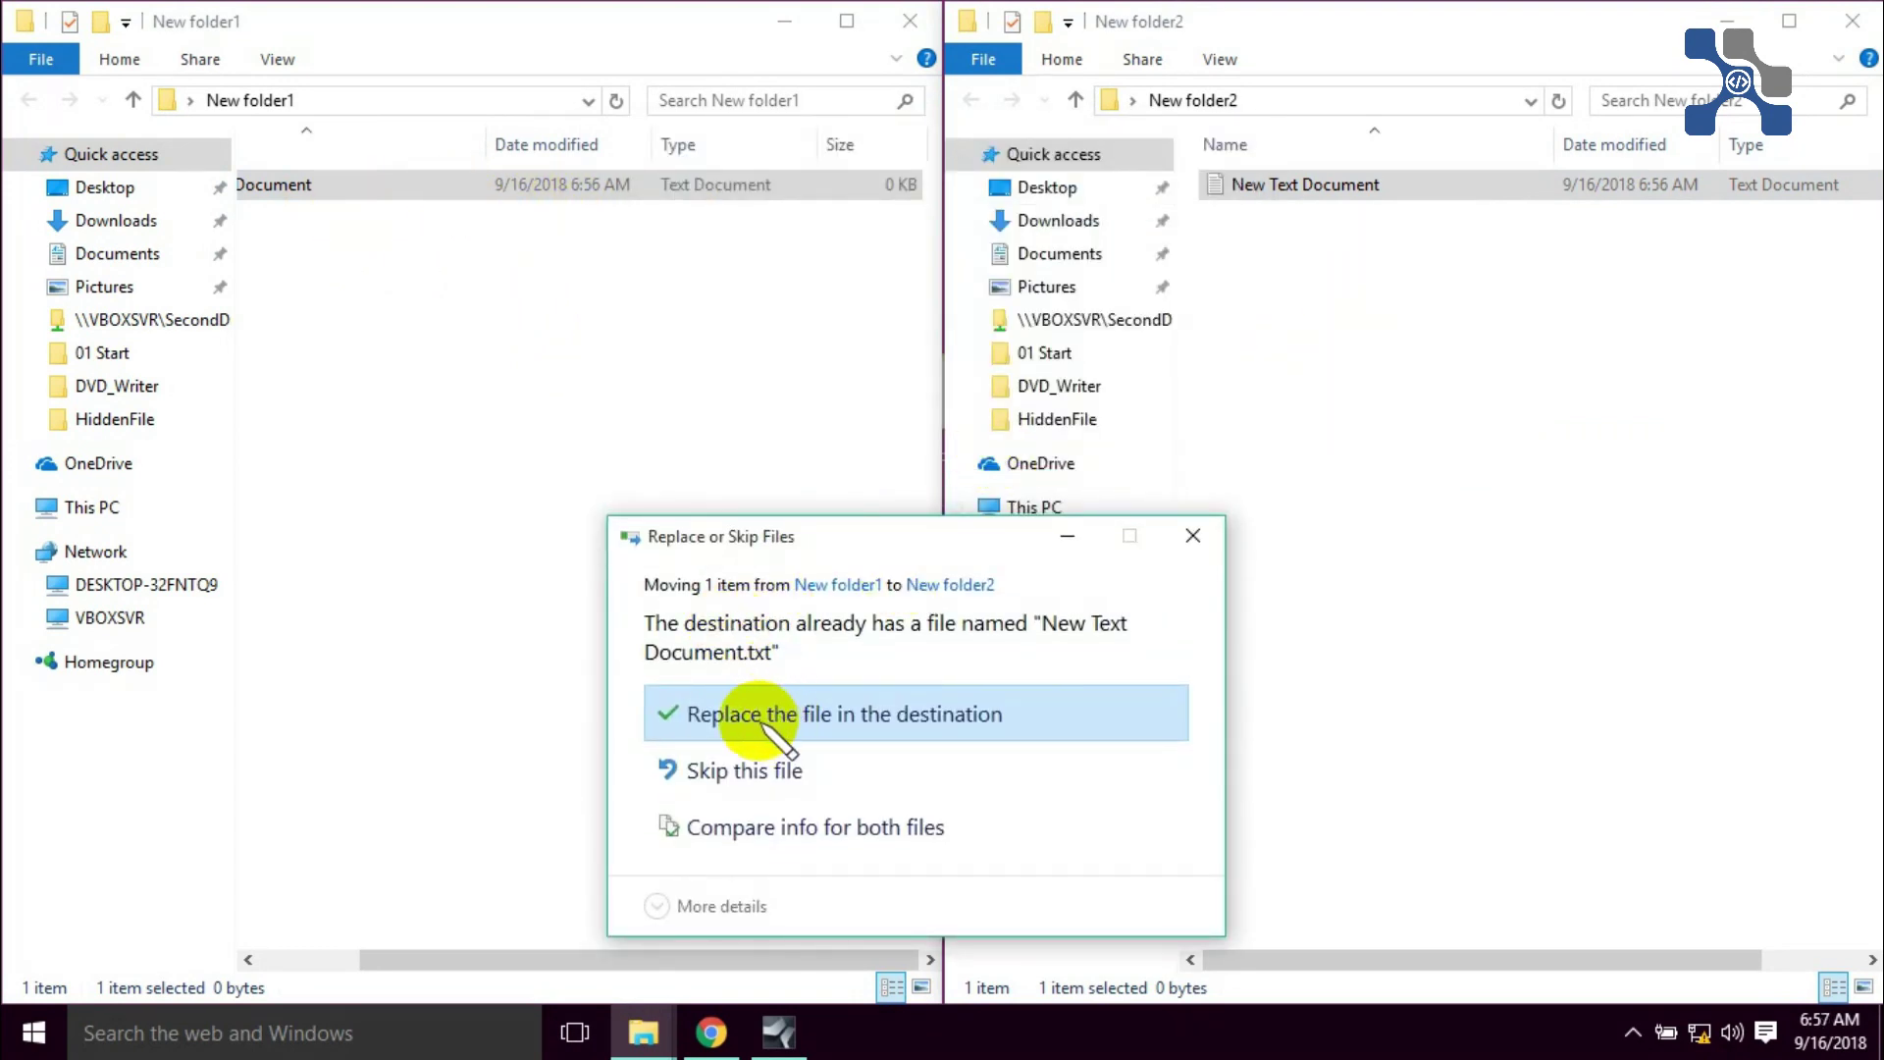
left_click(746, 715)
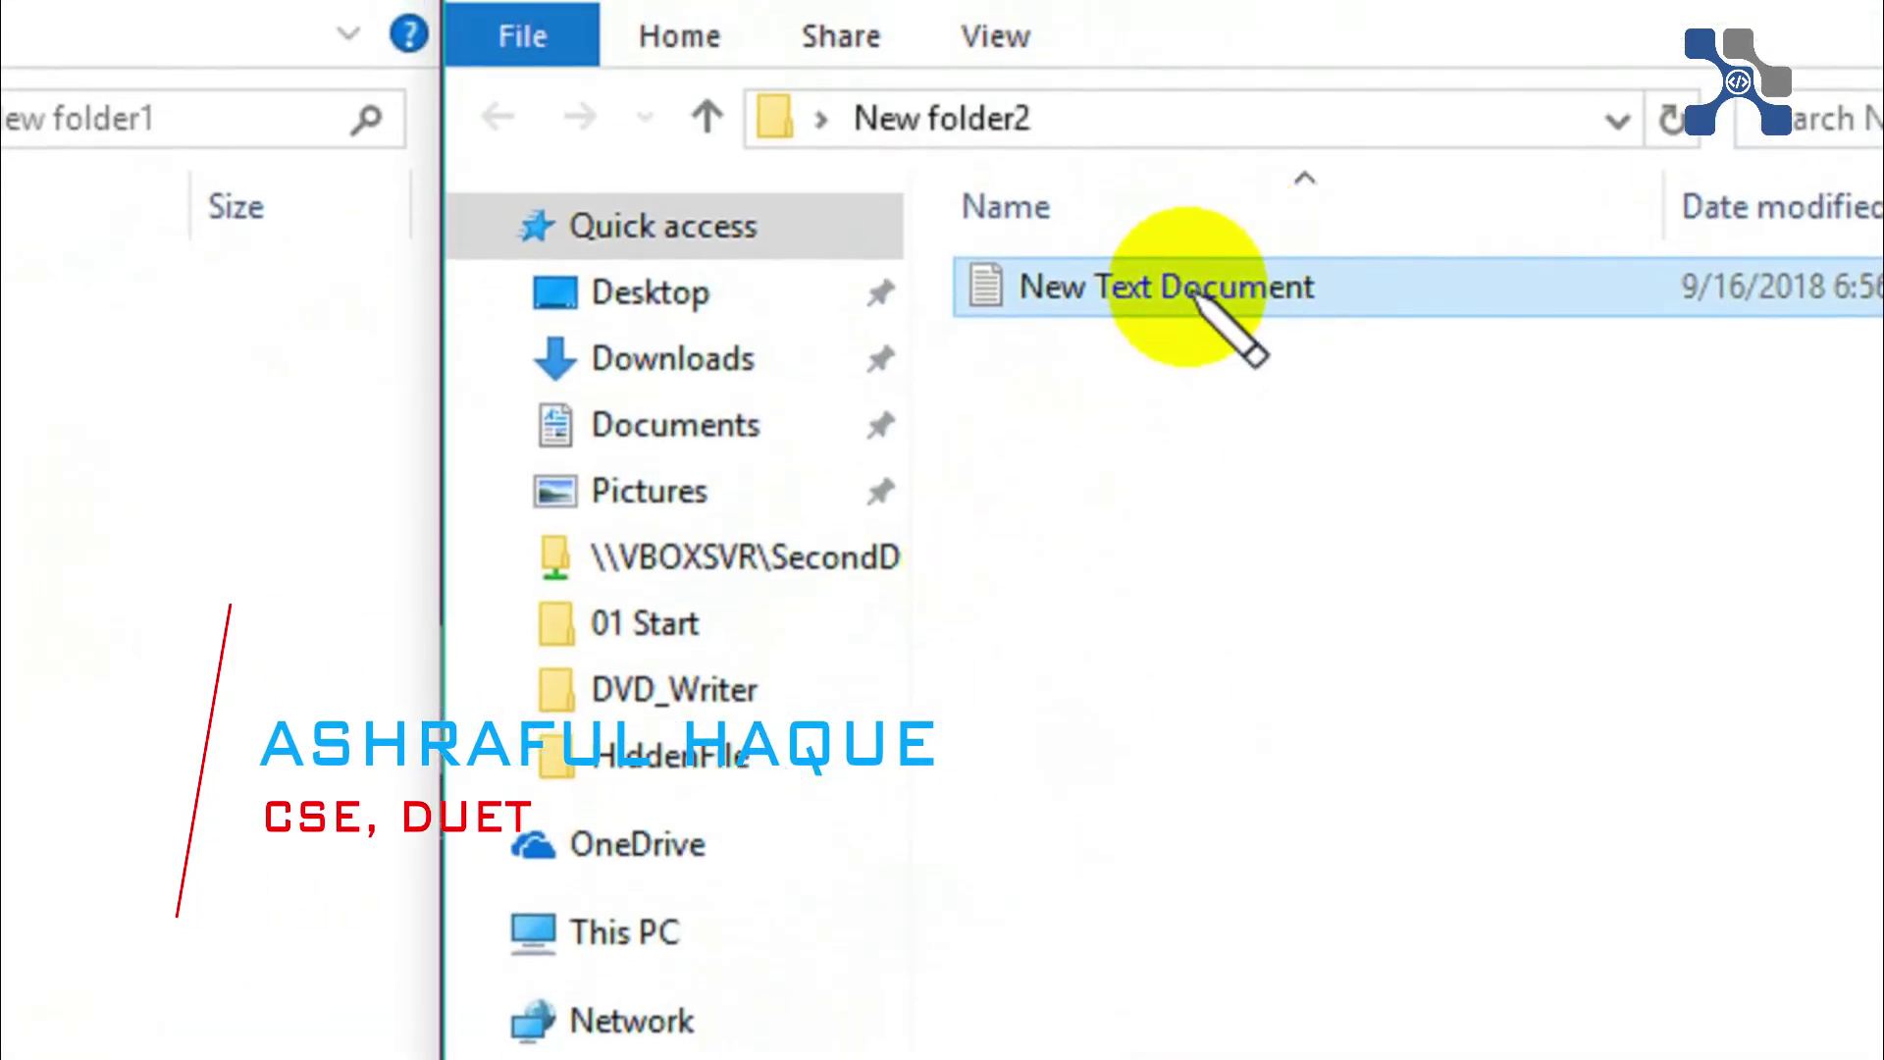
Step: Bring up the copy, move and shortcut choices for dropping New Text Document into New folder1, and cancel them
left_click_drag(1187, 300, 0, 486)
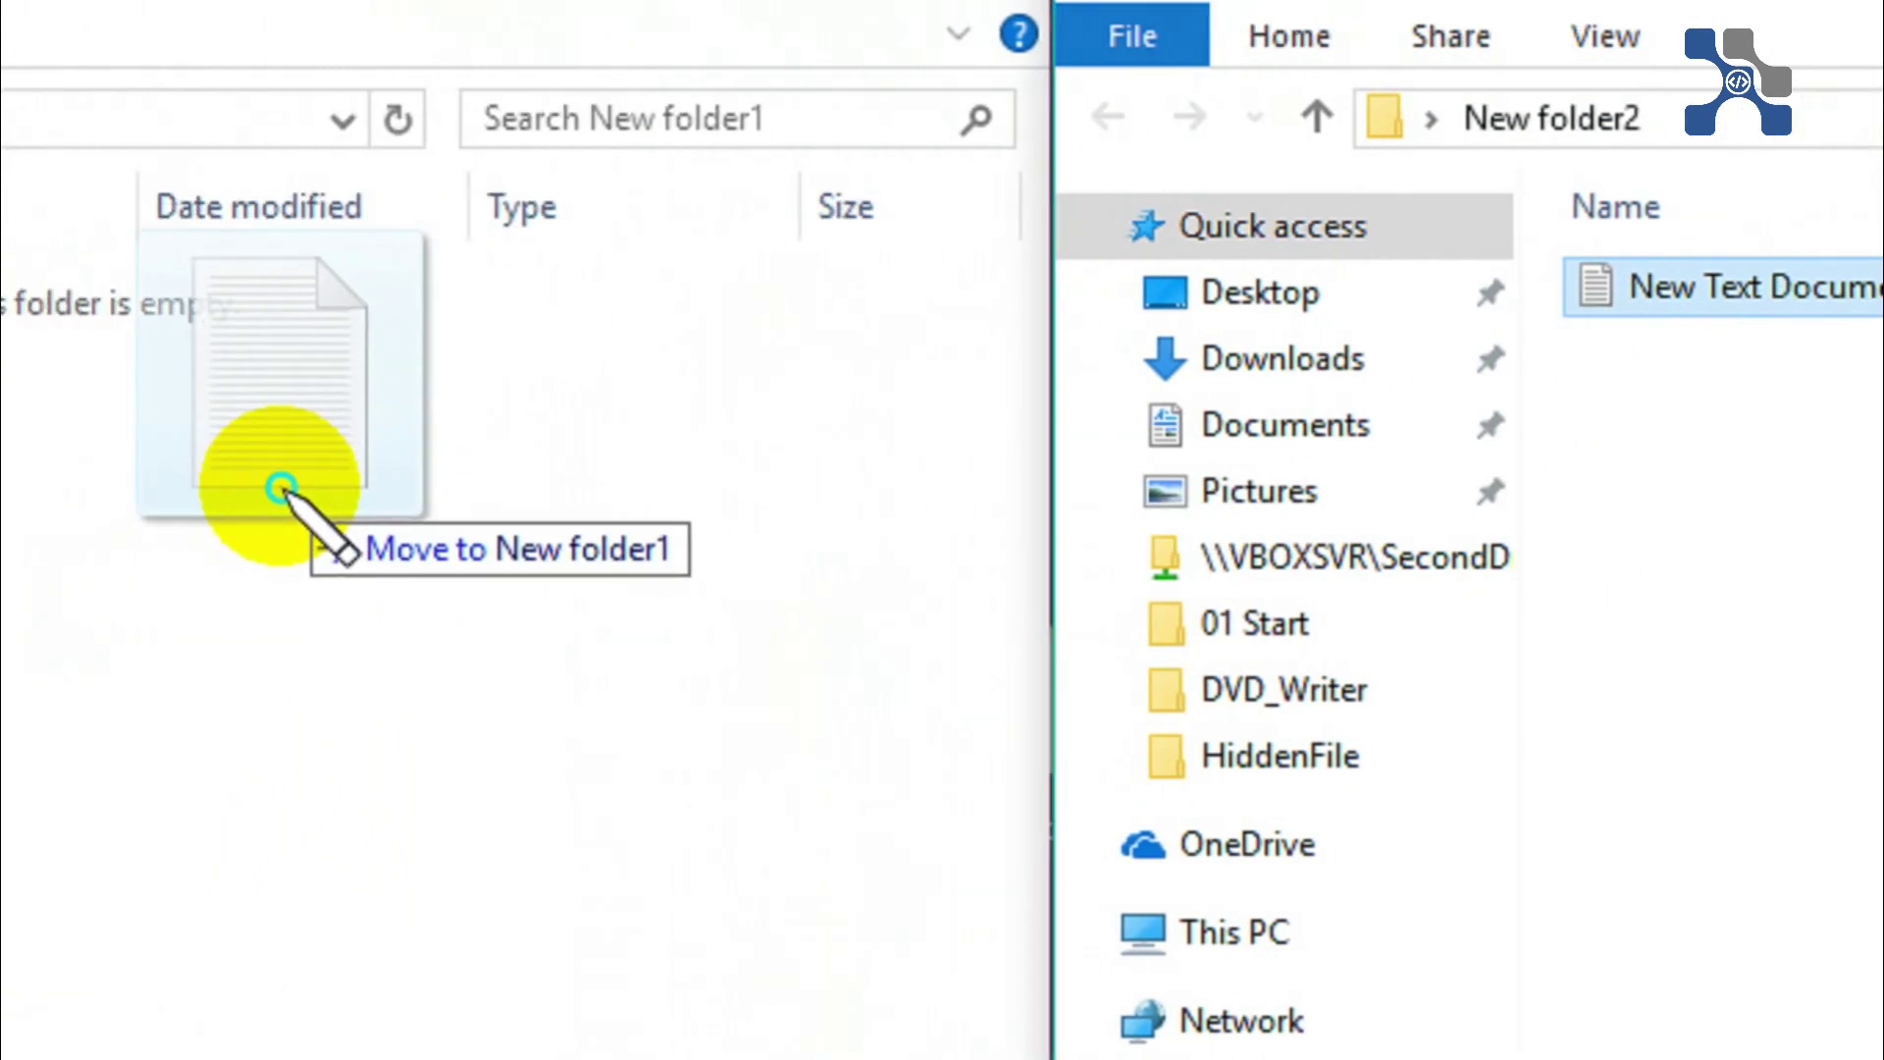
left_click_drag(281, 488, 71, 490)
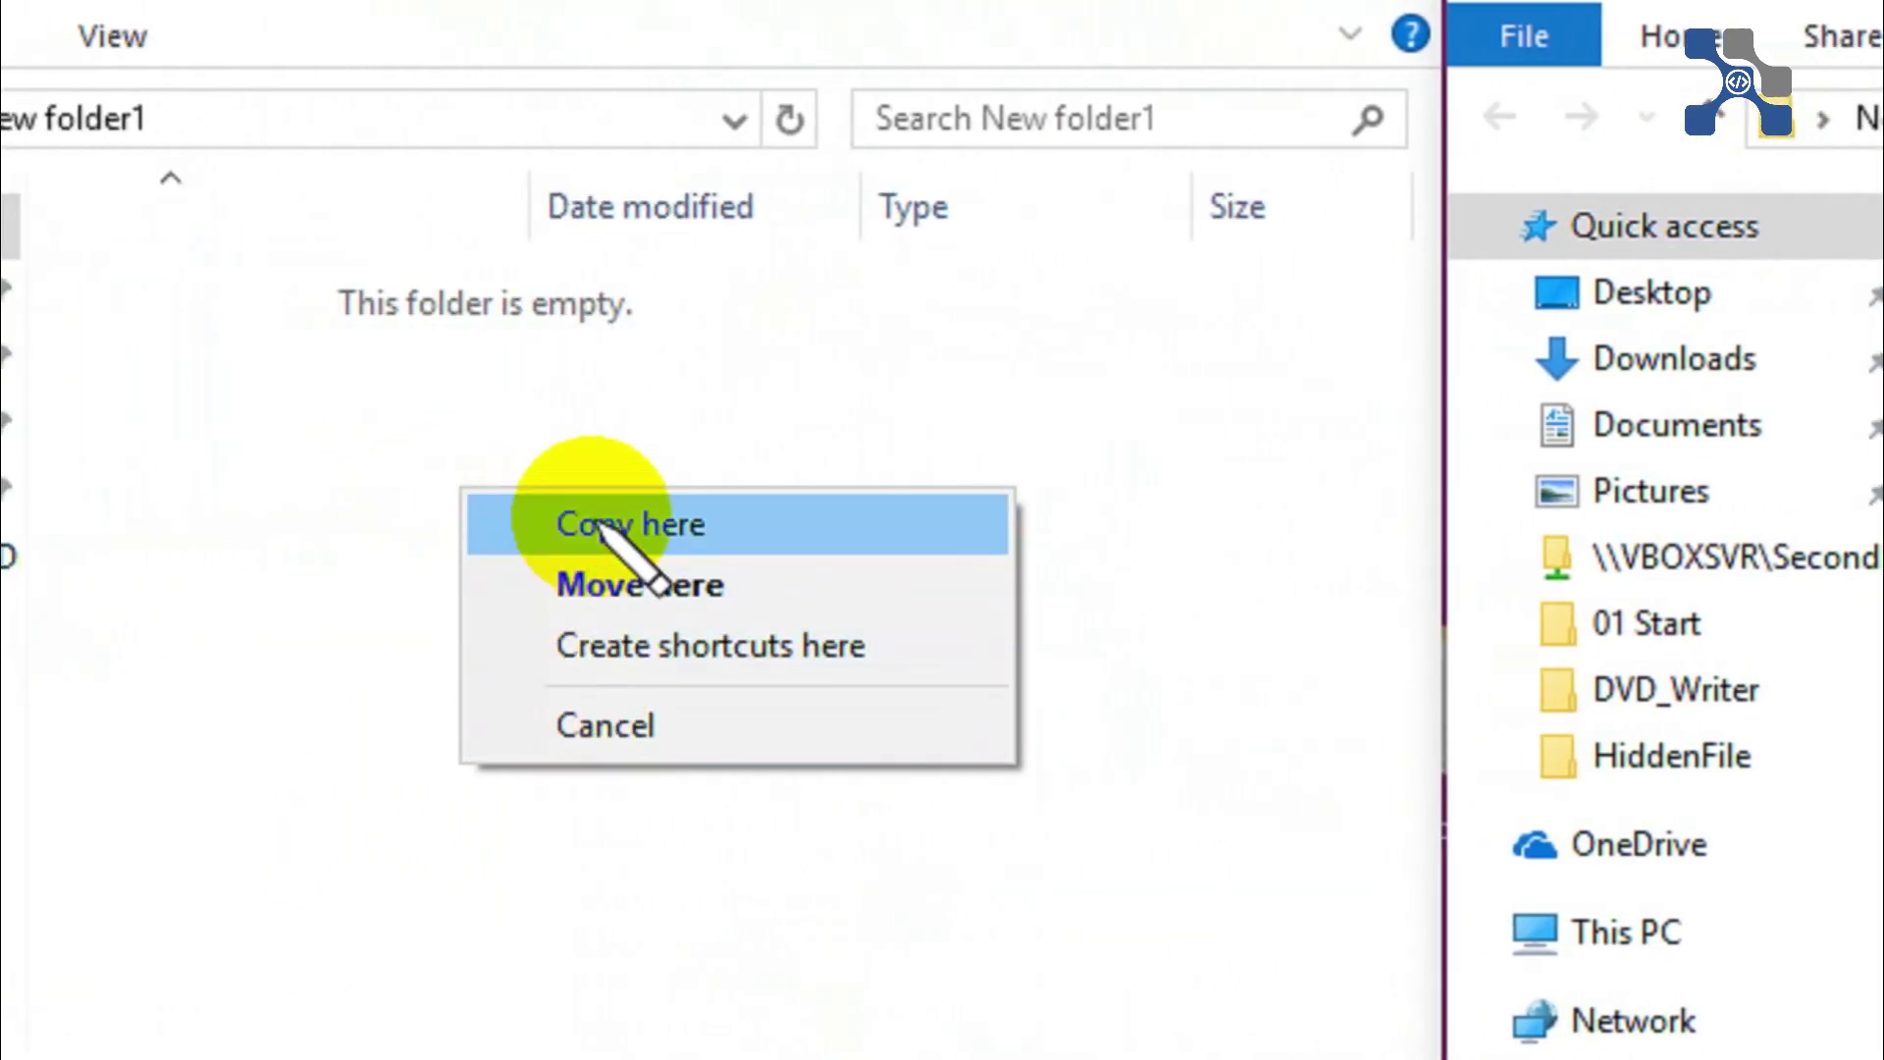
left_click(592, 736)
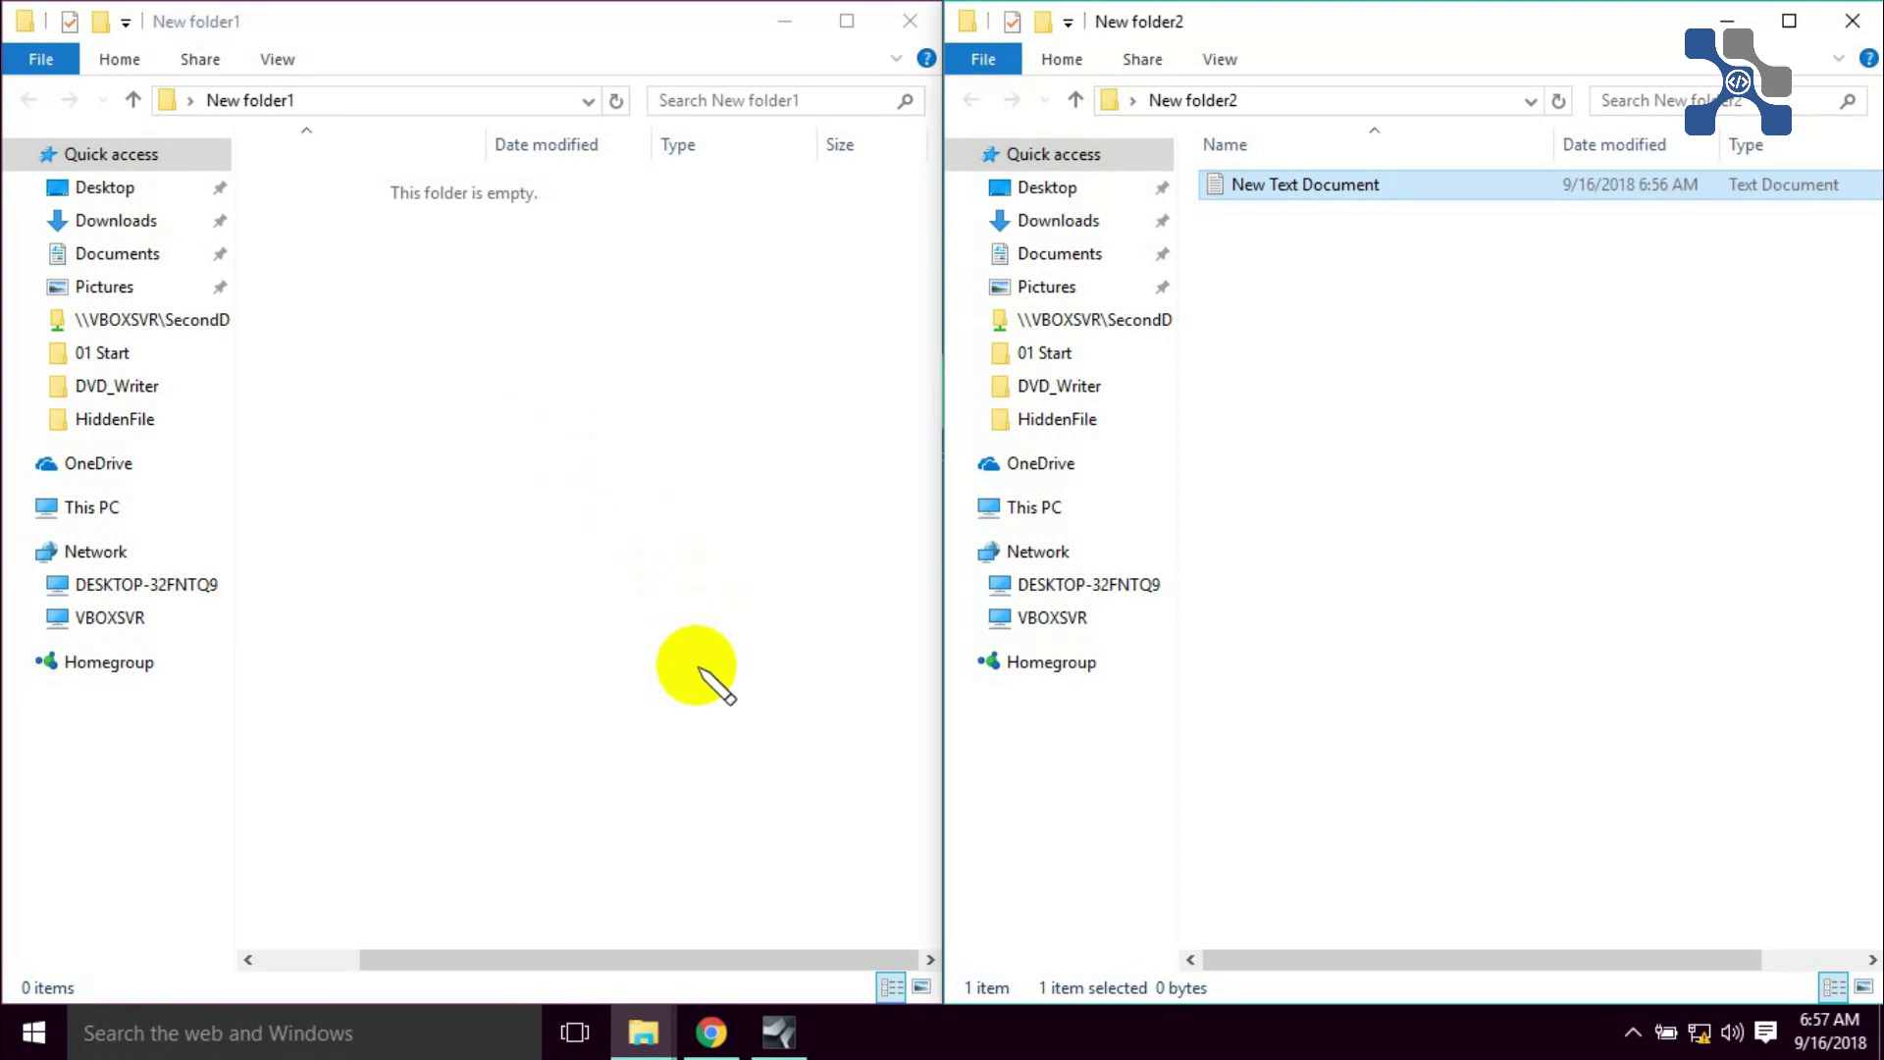
Step: Switch to Google Chrome, request making it the default browser, and close the Settings window that opens
left_click(714, 1030)
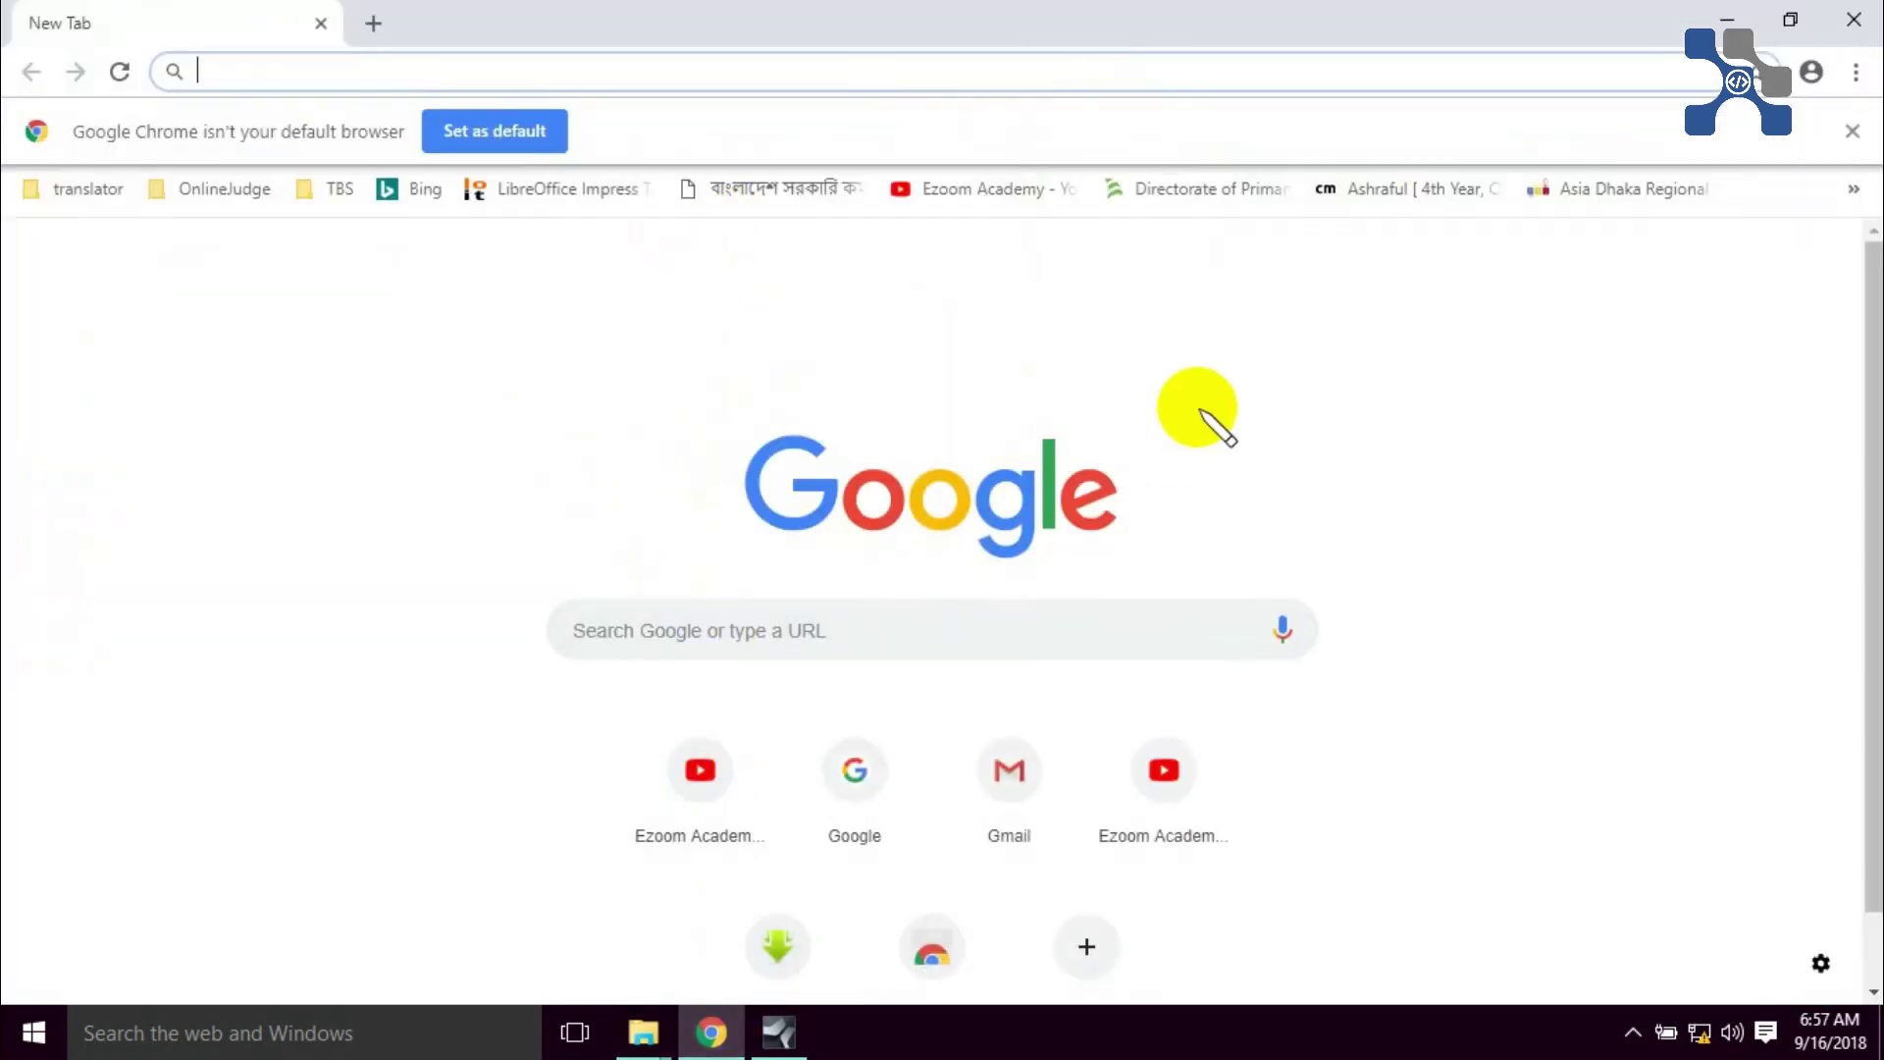
left_click(493, 135)
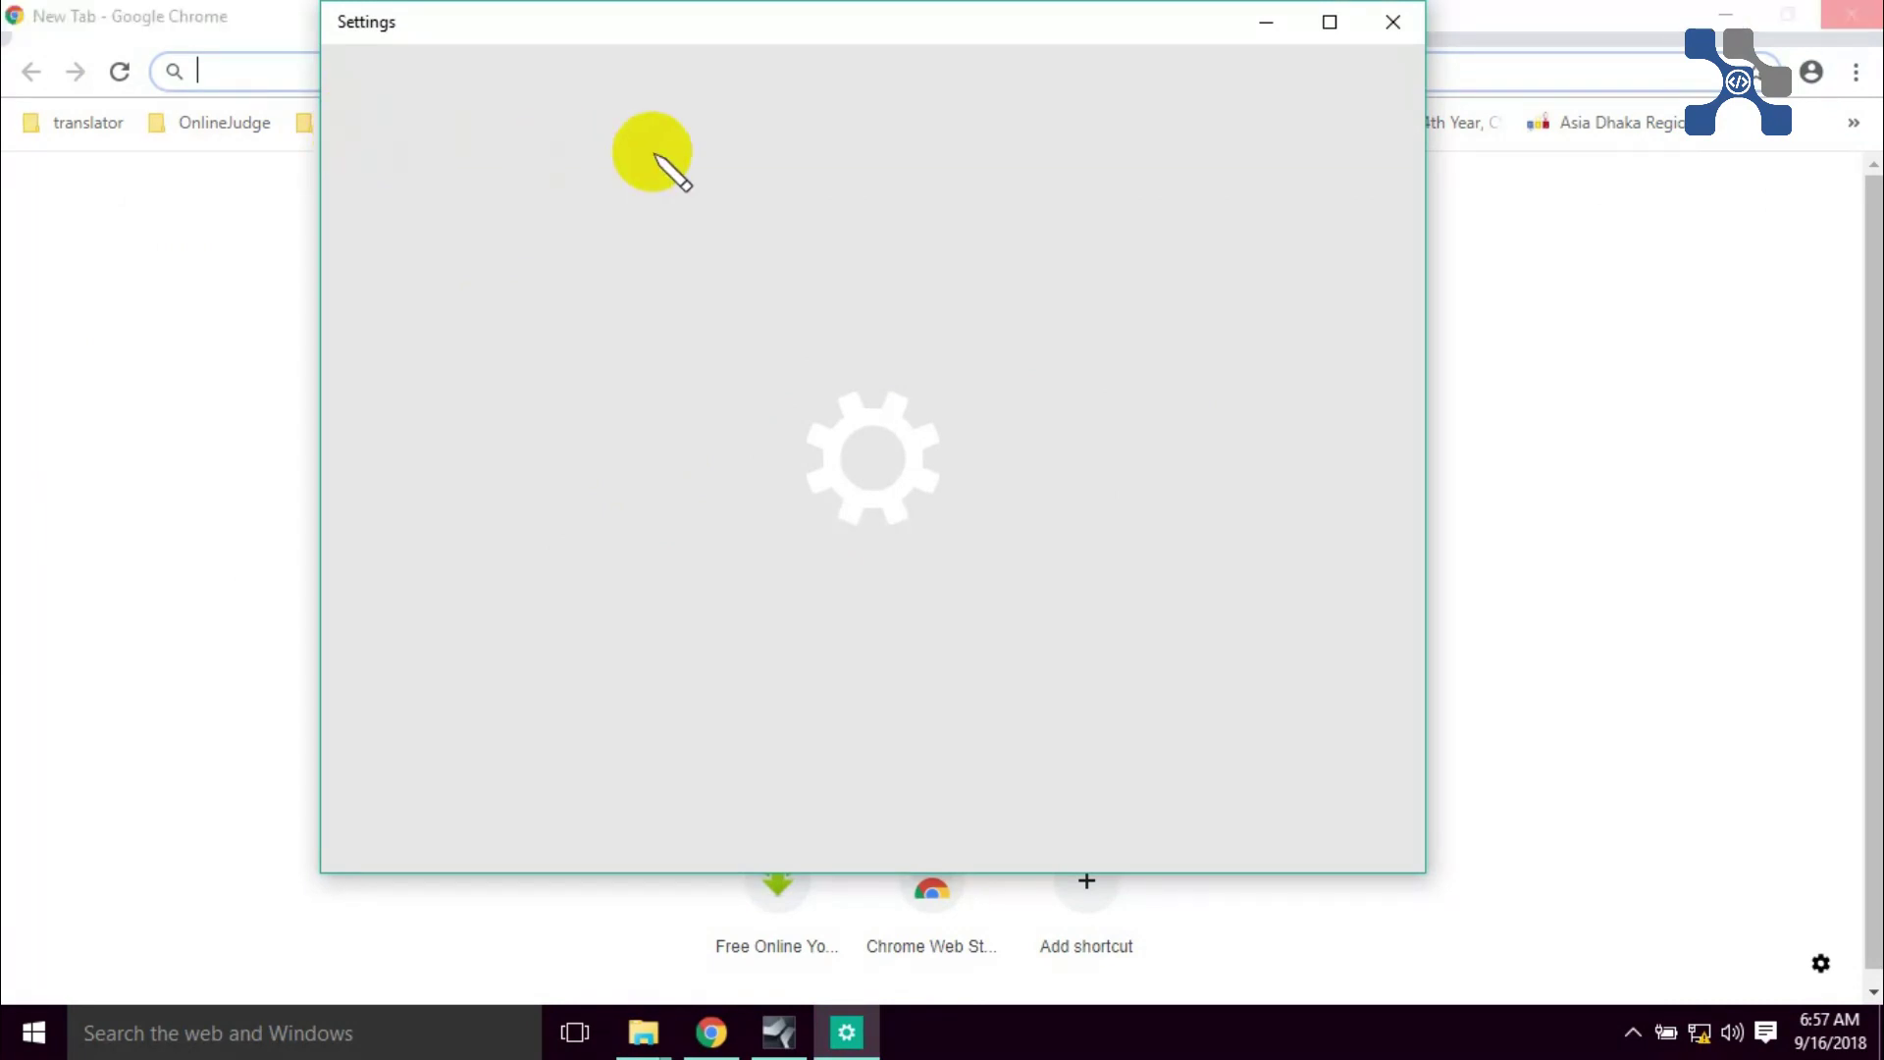
left_click(1393, 22)
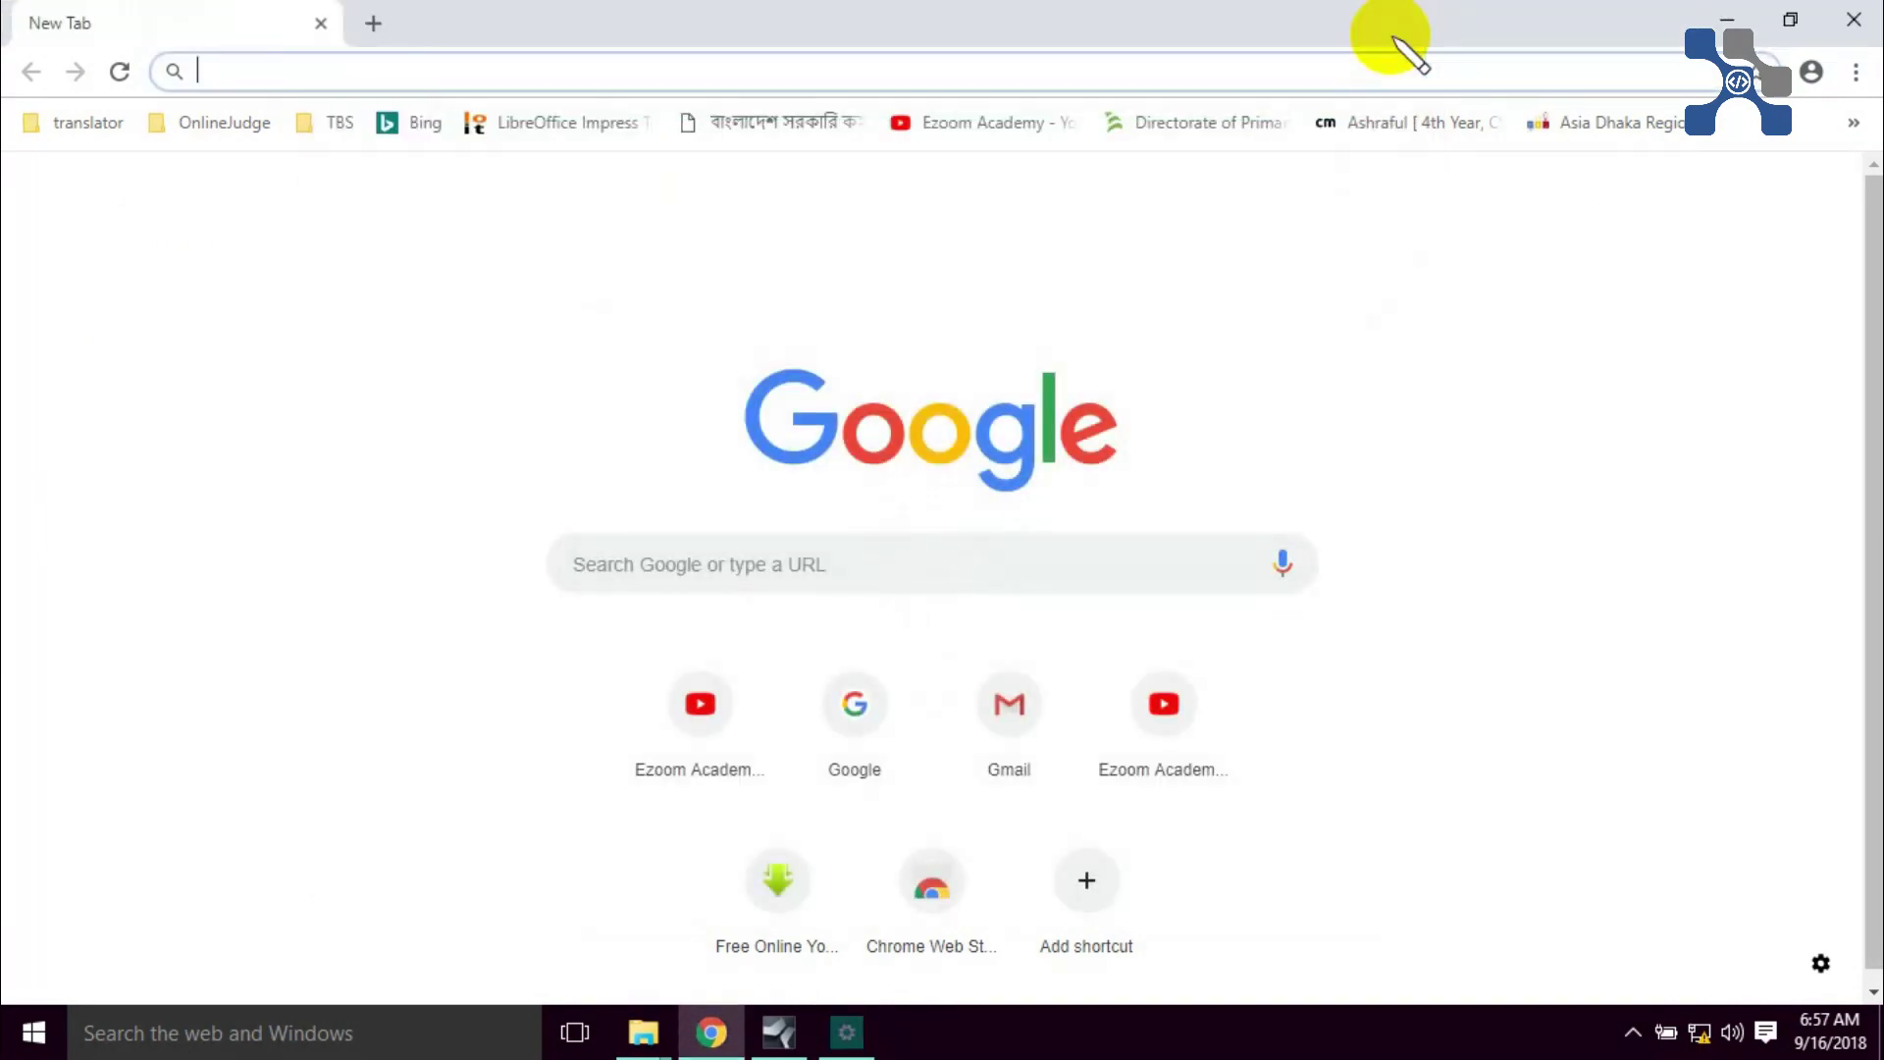
left_click(336, 124)
left_click(343, 159)
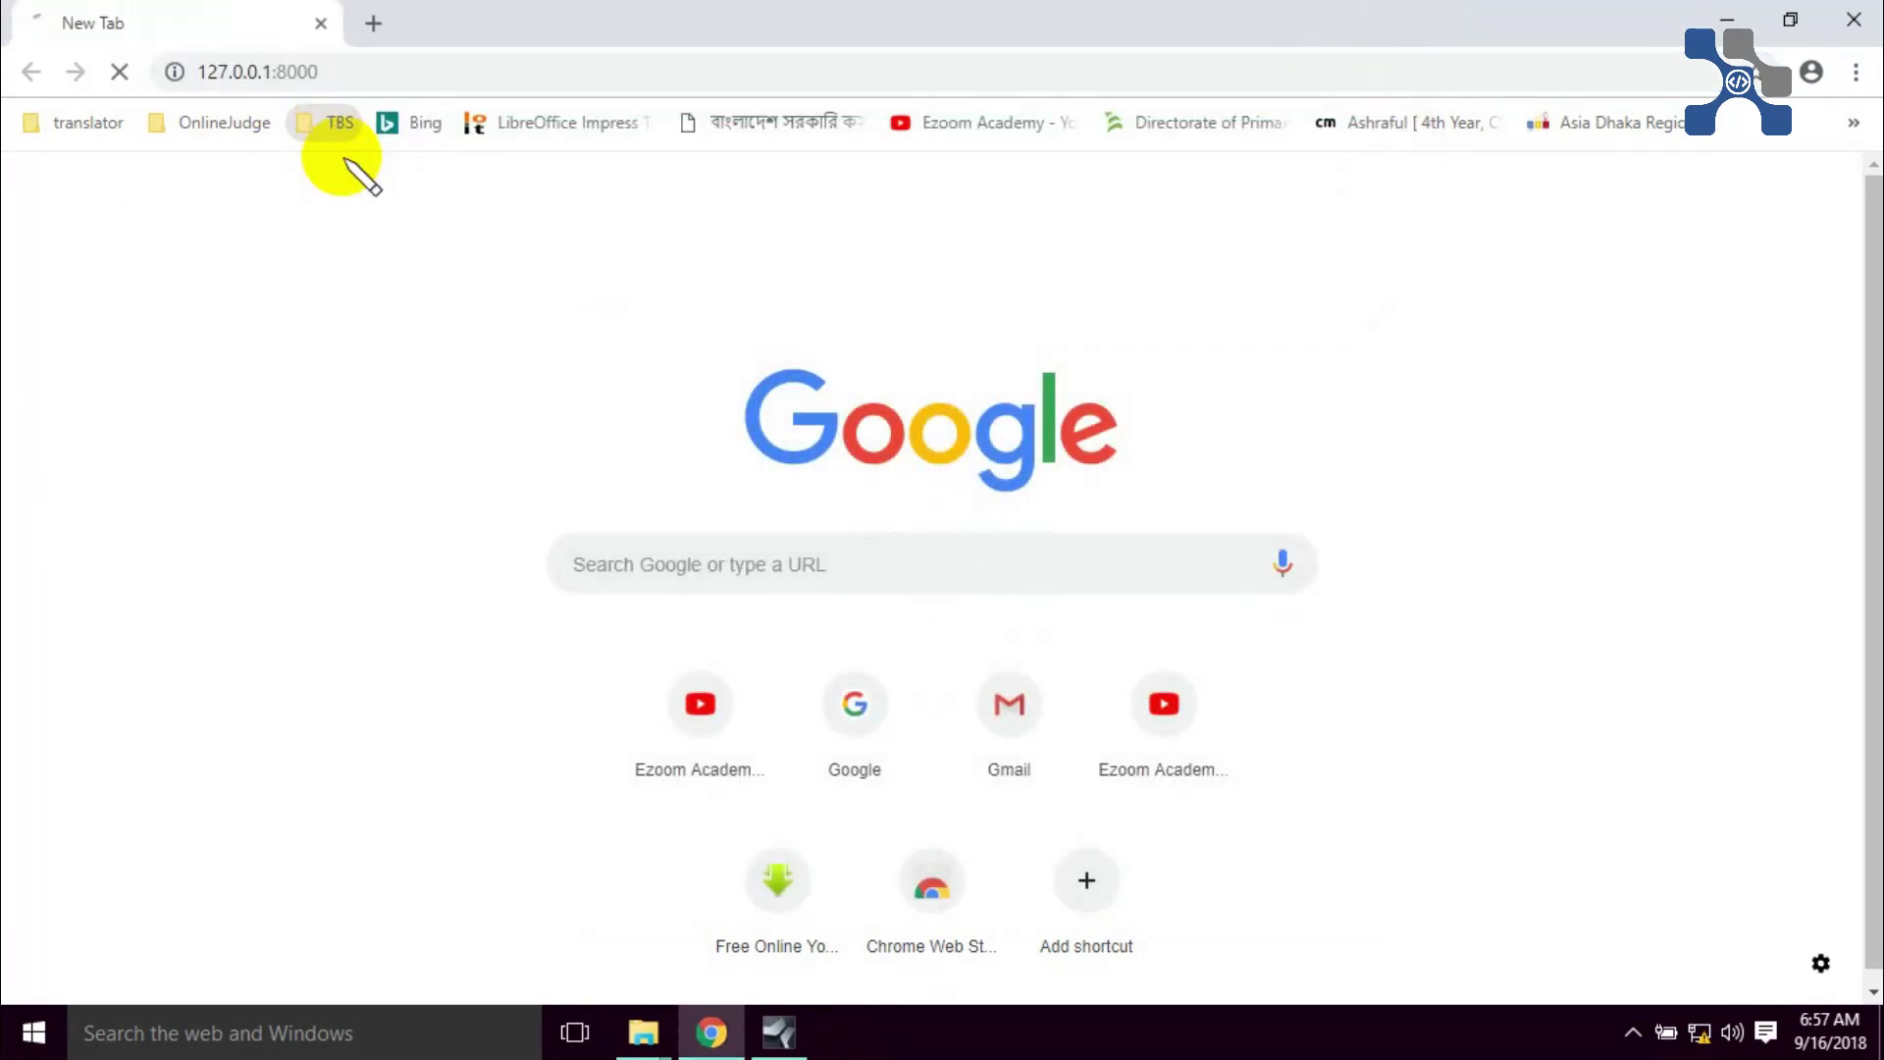
left_click(373, 23)
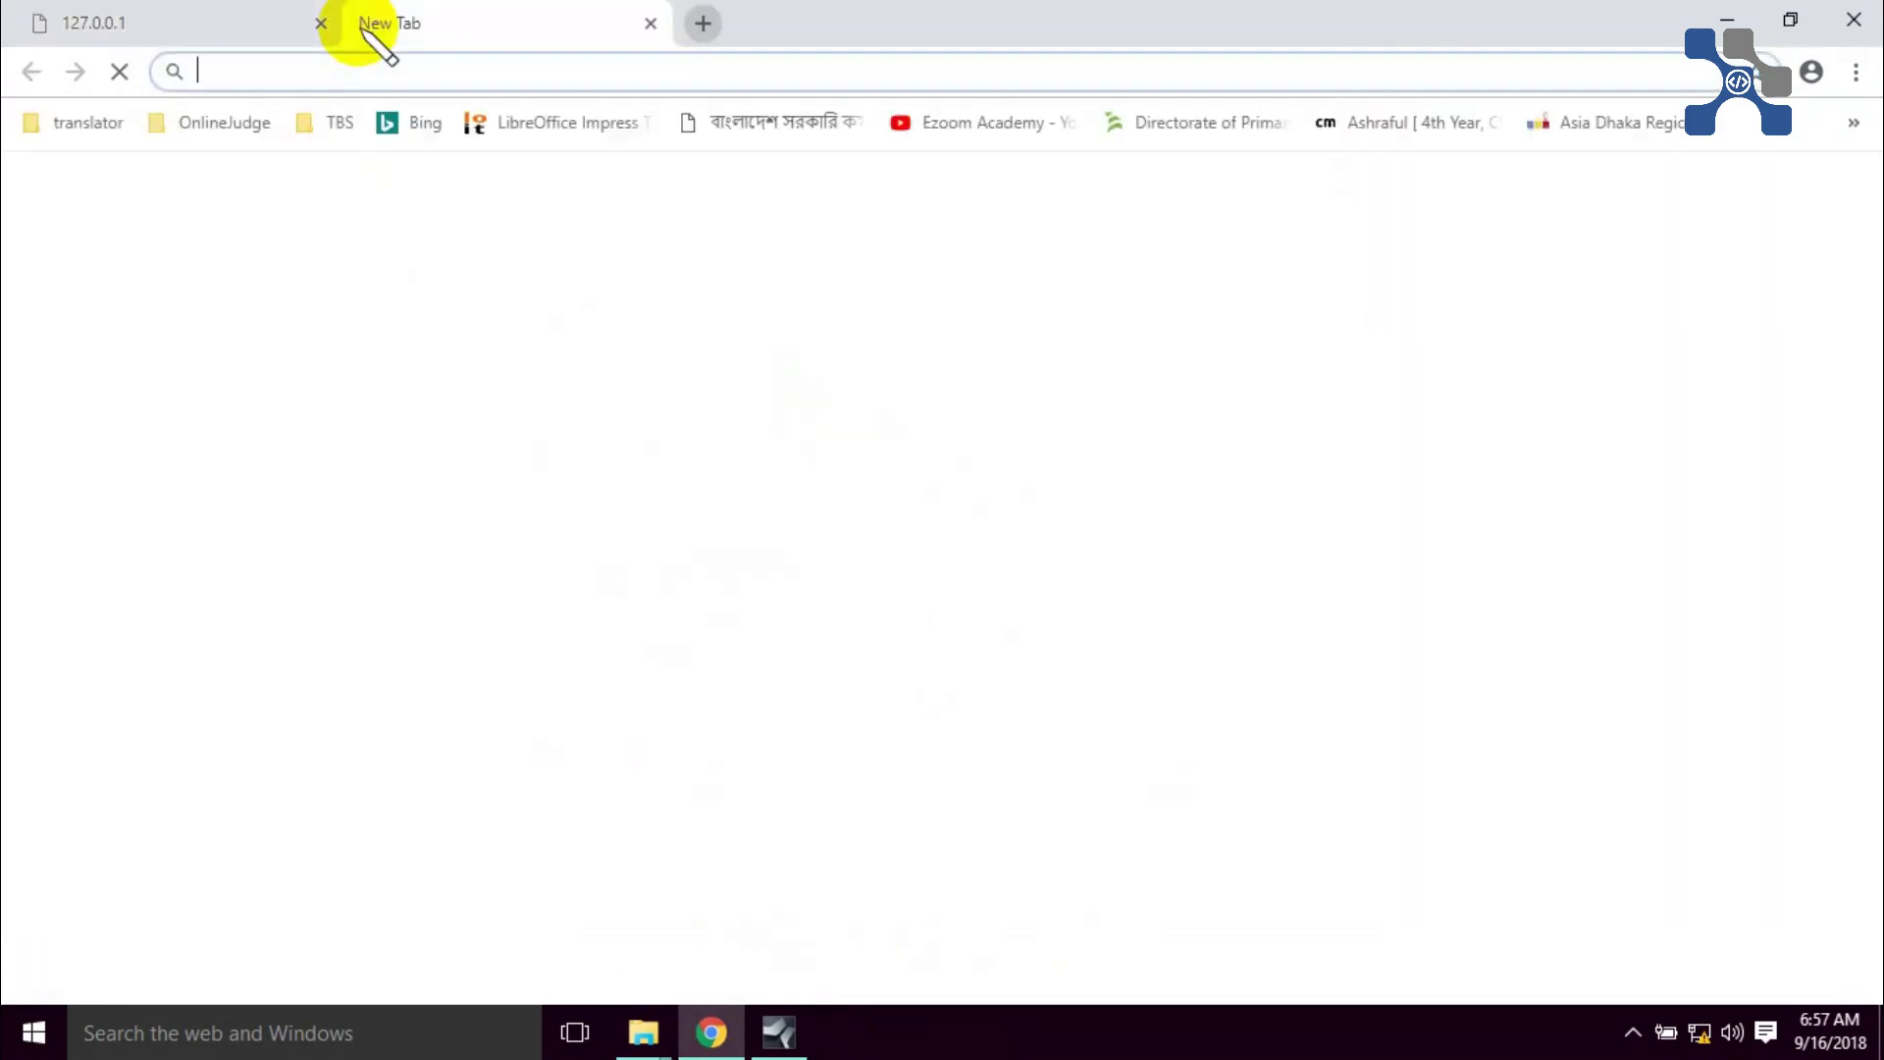
left_click(768, 133)
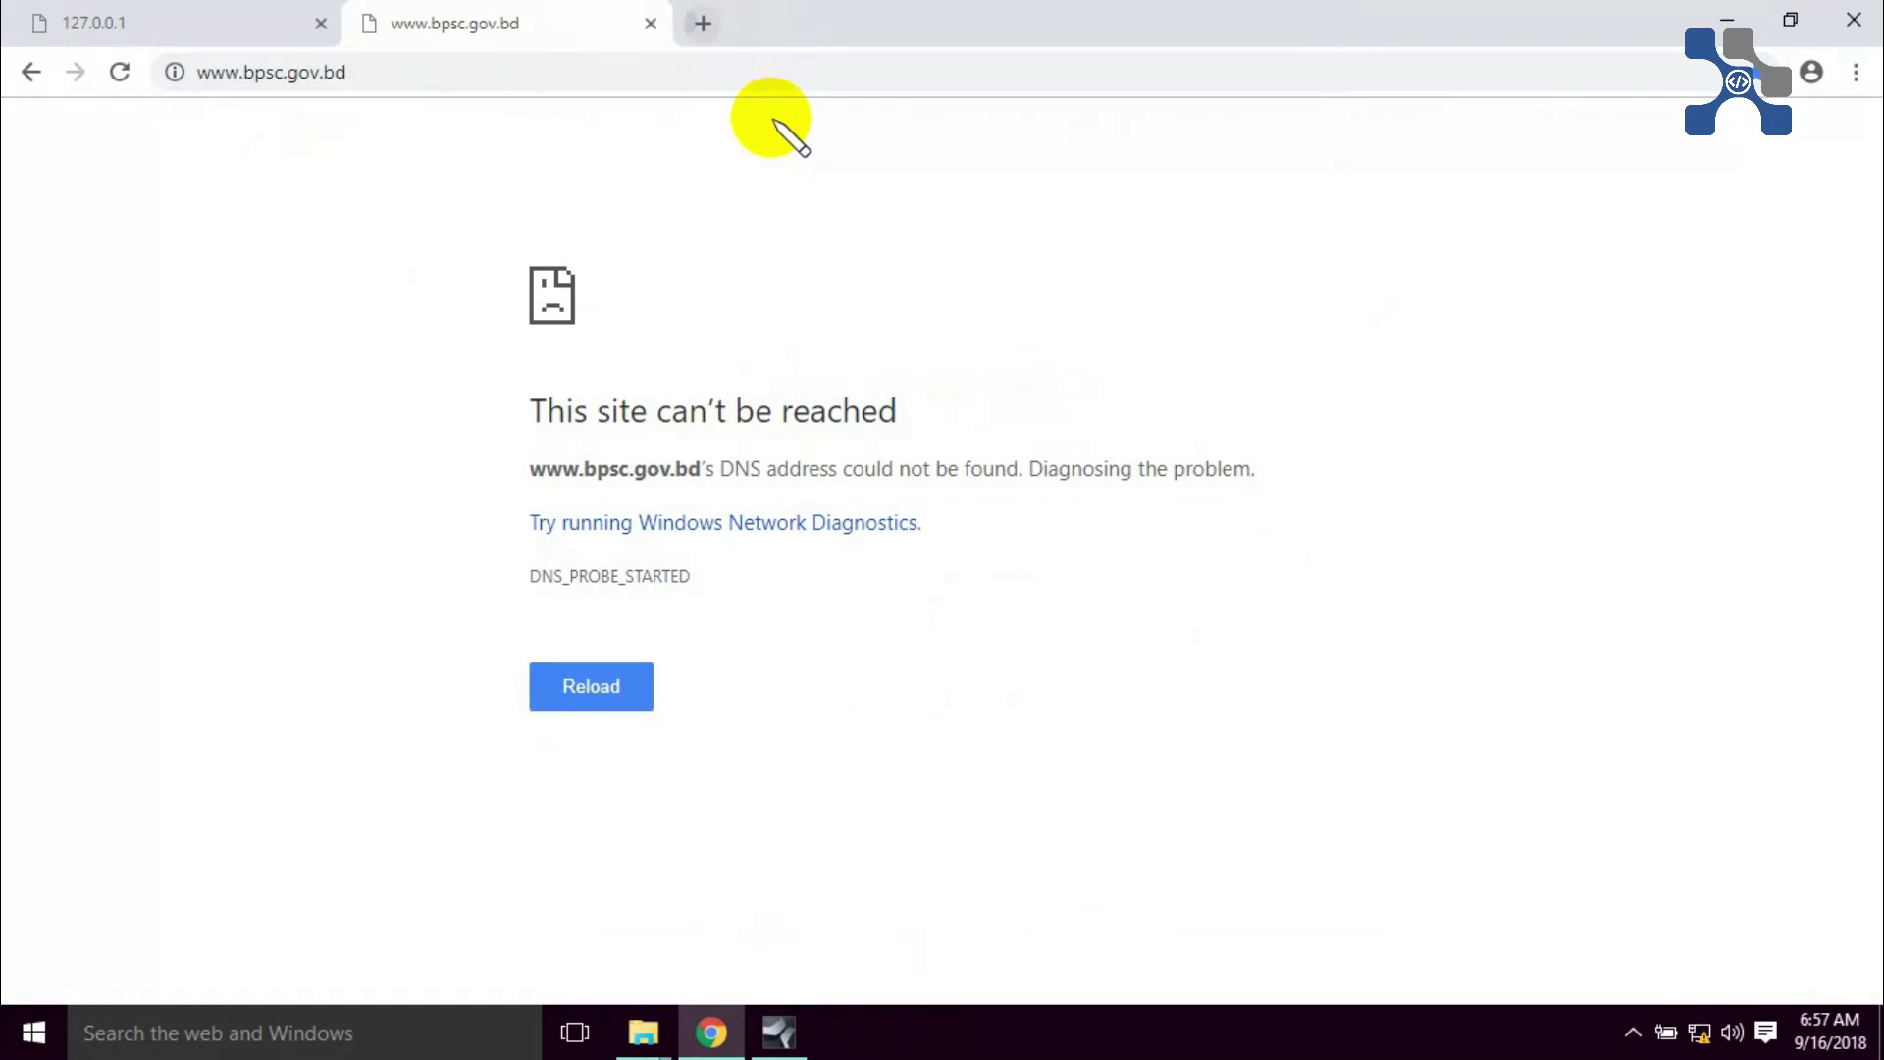
key("ctrl+t")
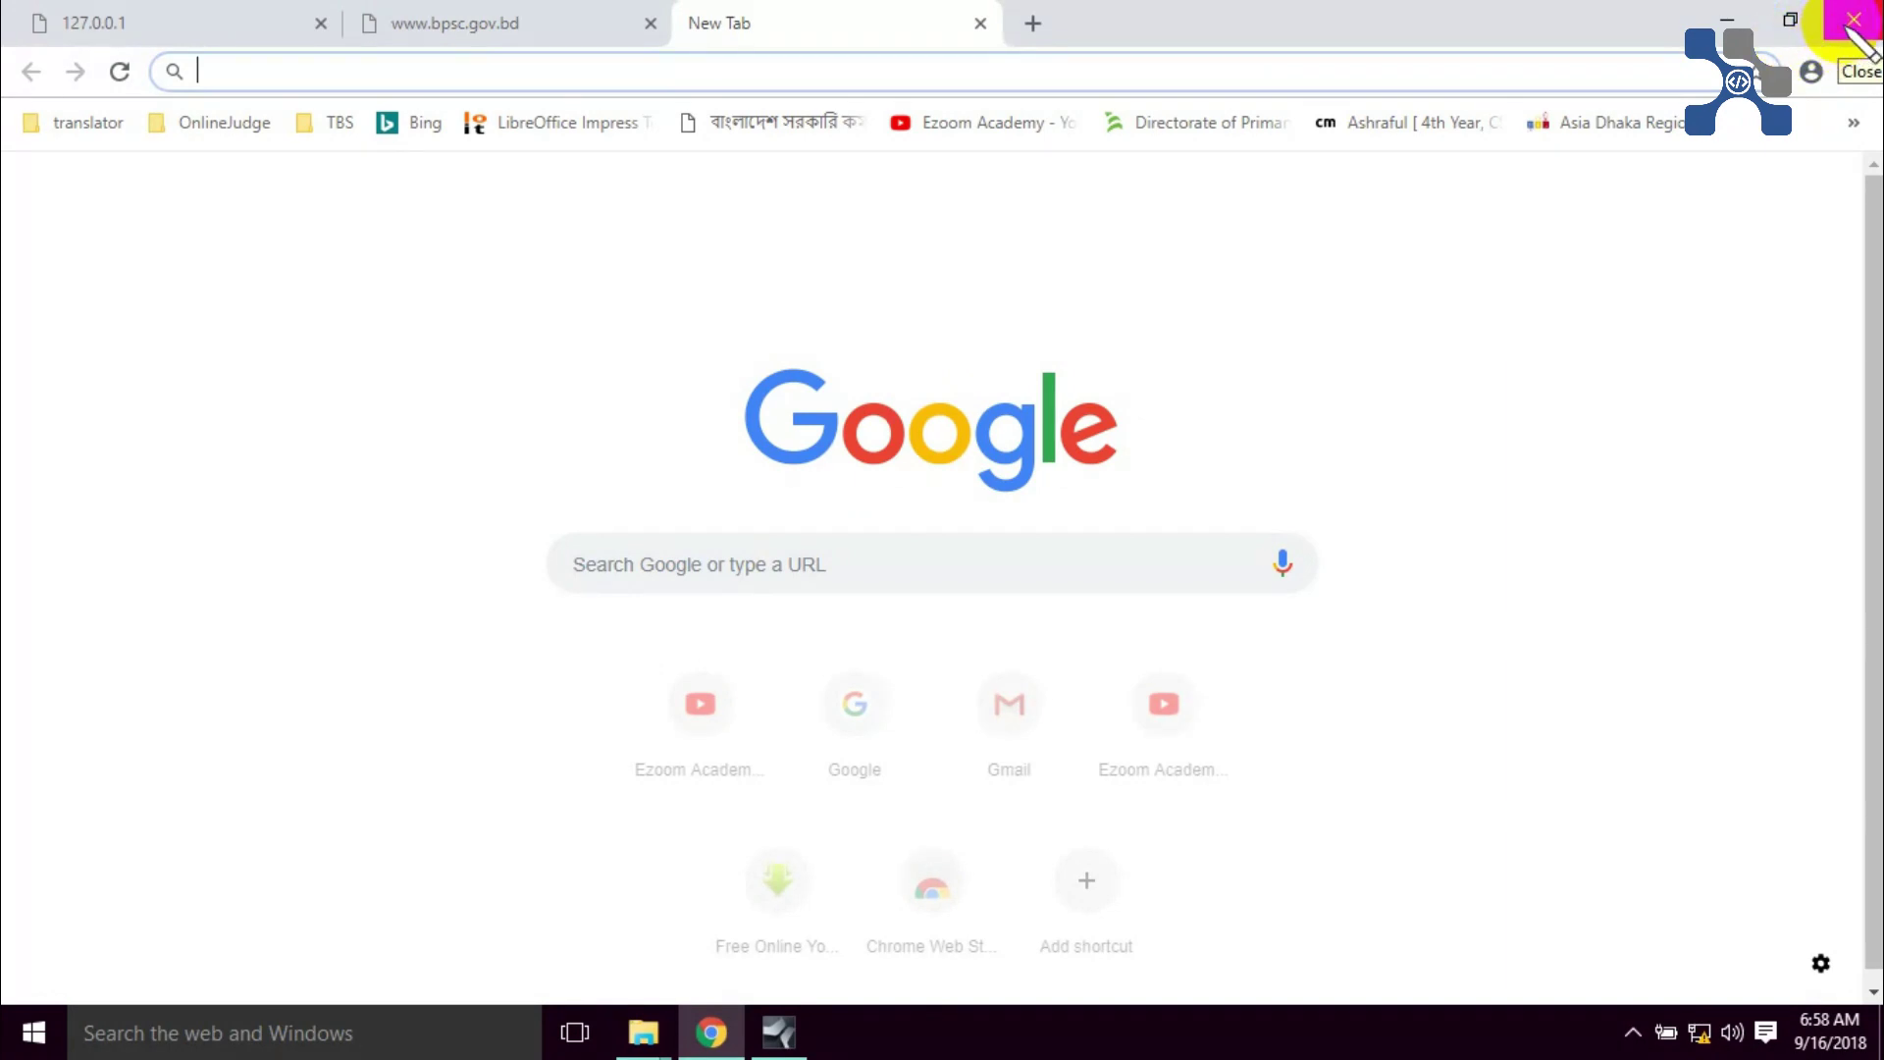
Step: Close the browser and both folder windows, New folder2 and New folder1
left_click(1851, 23)
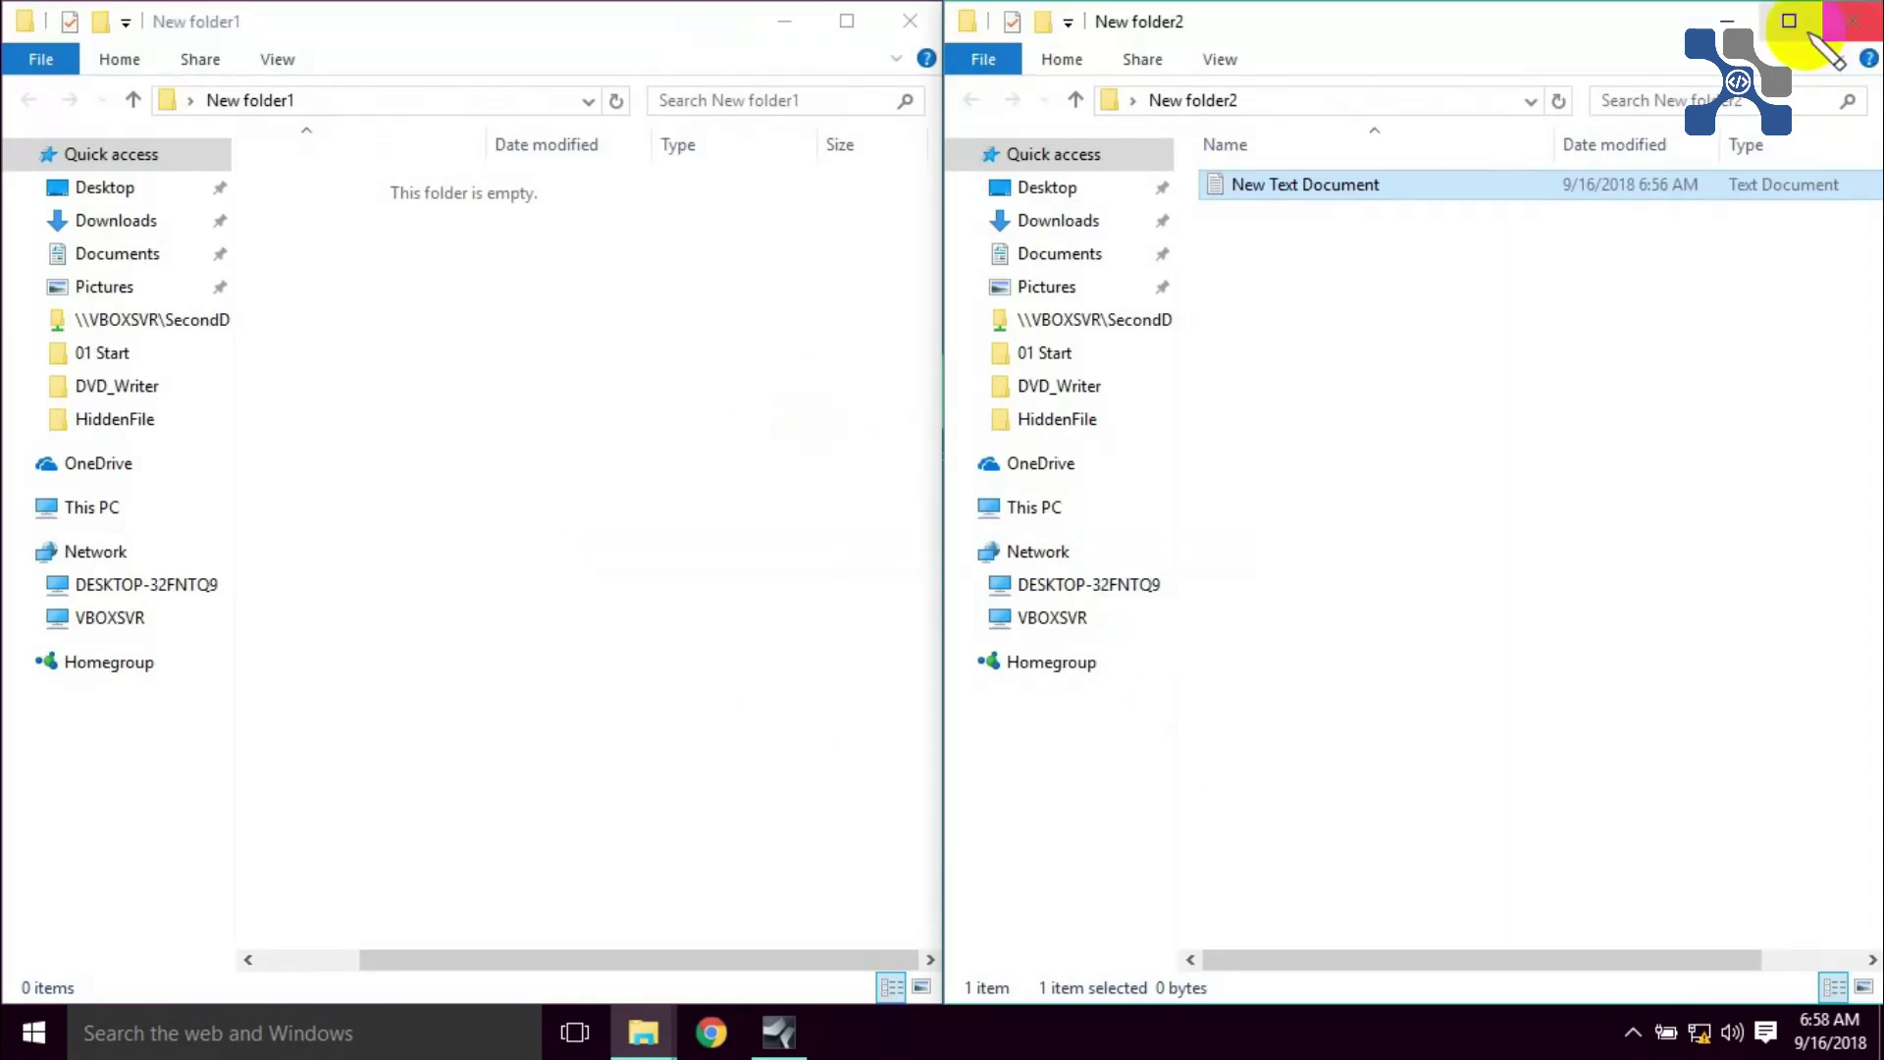
left_click(1851, 21)
left_click(911, 21)
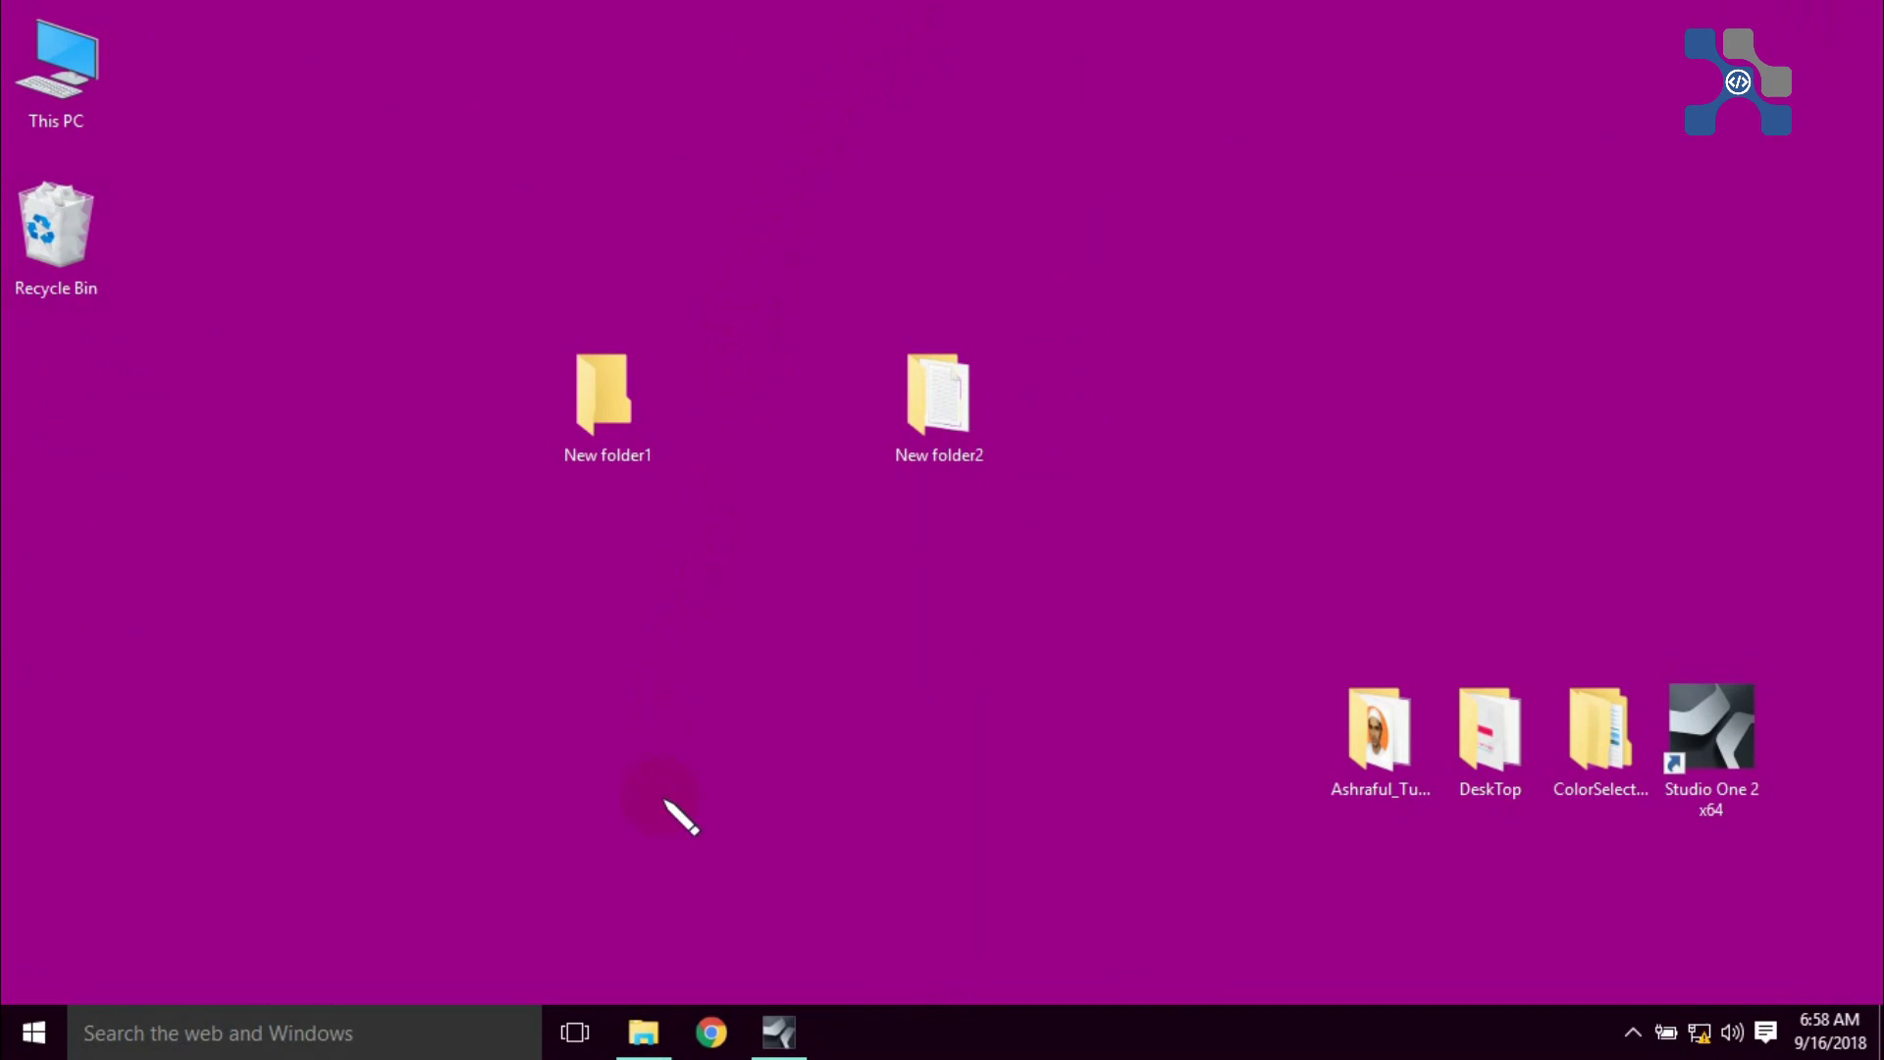
Step: Reopen Google Chrome and request making it the default browser, bringing up the Windows Settings window
left_click(712, 1032)
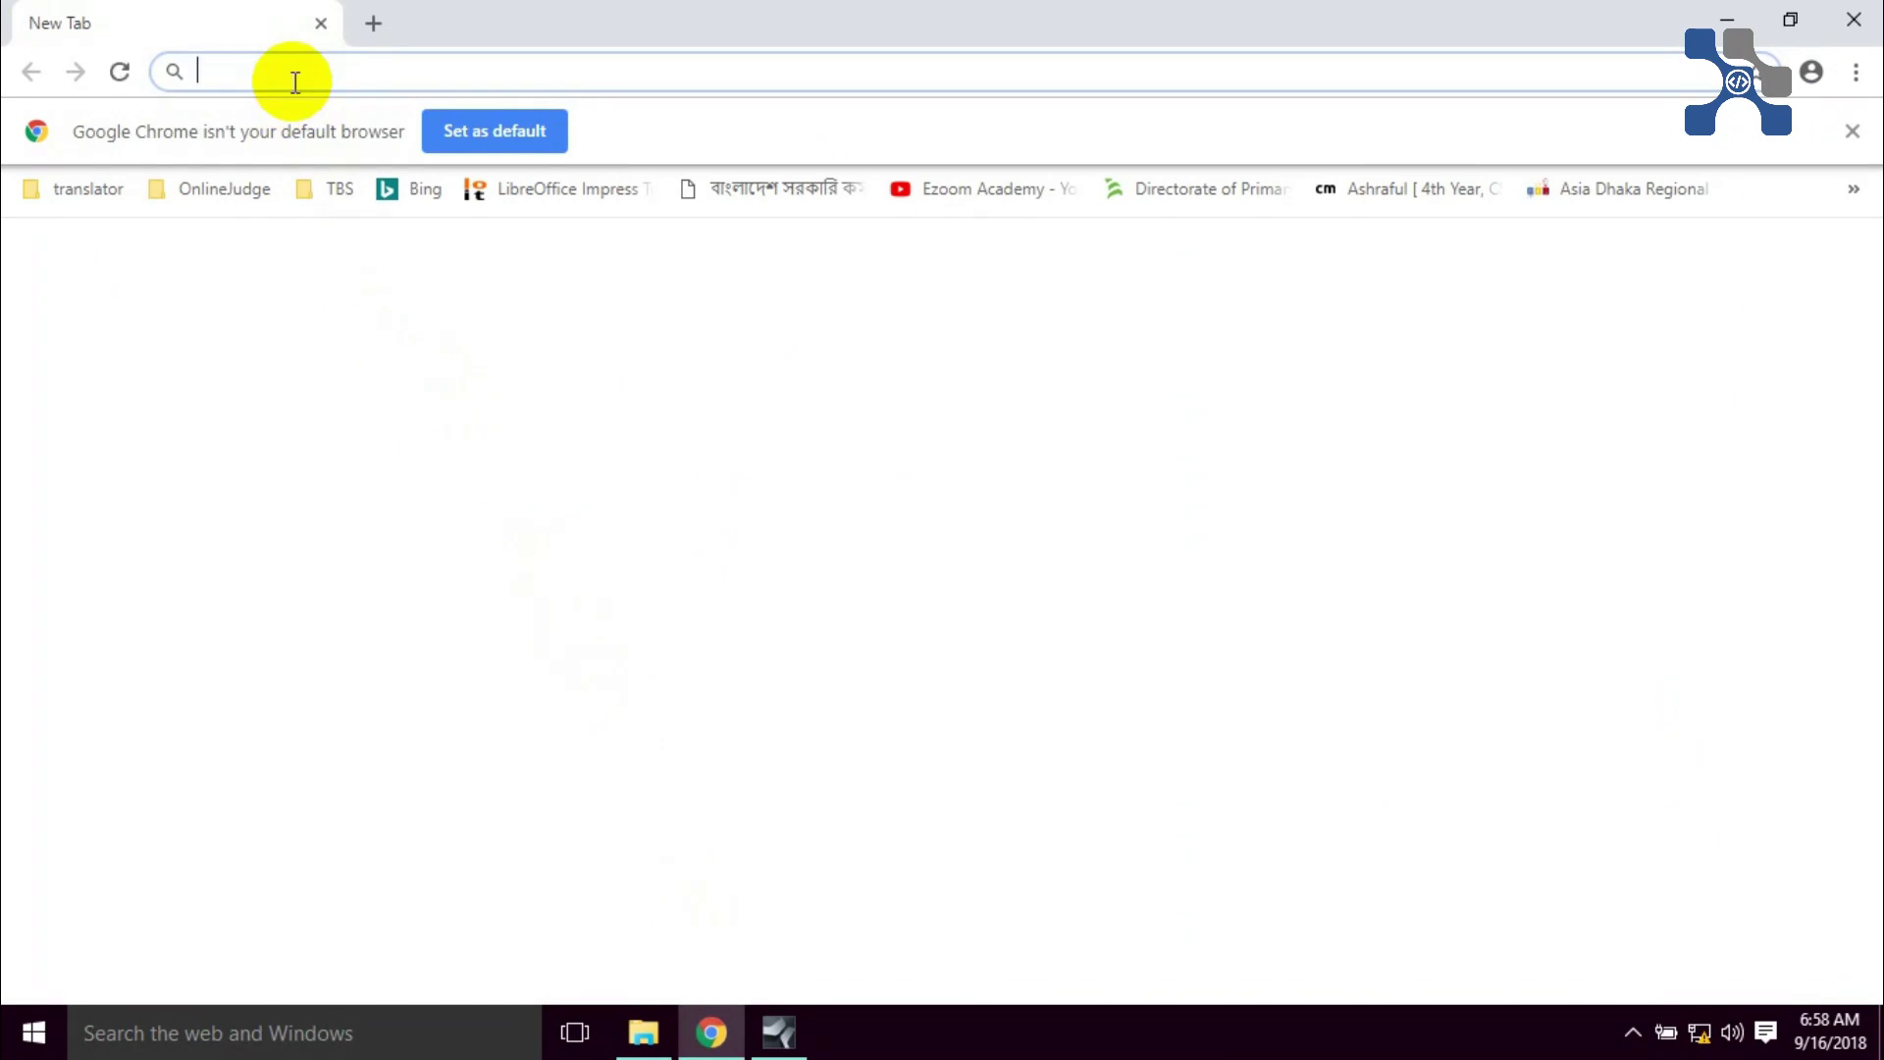
left_click(476, 131)
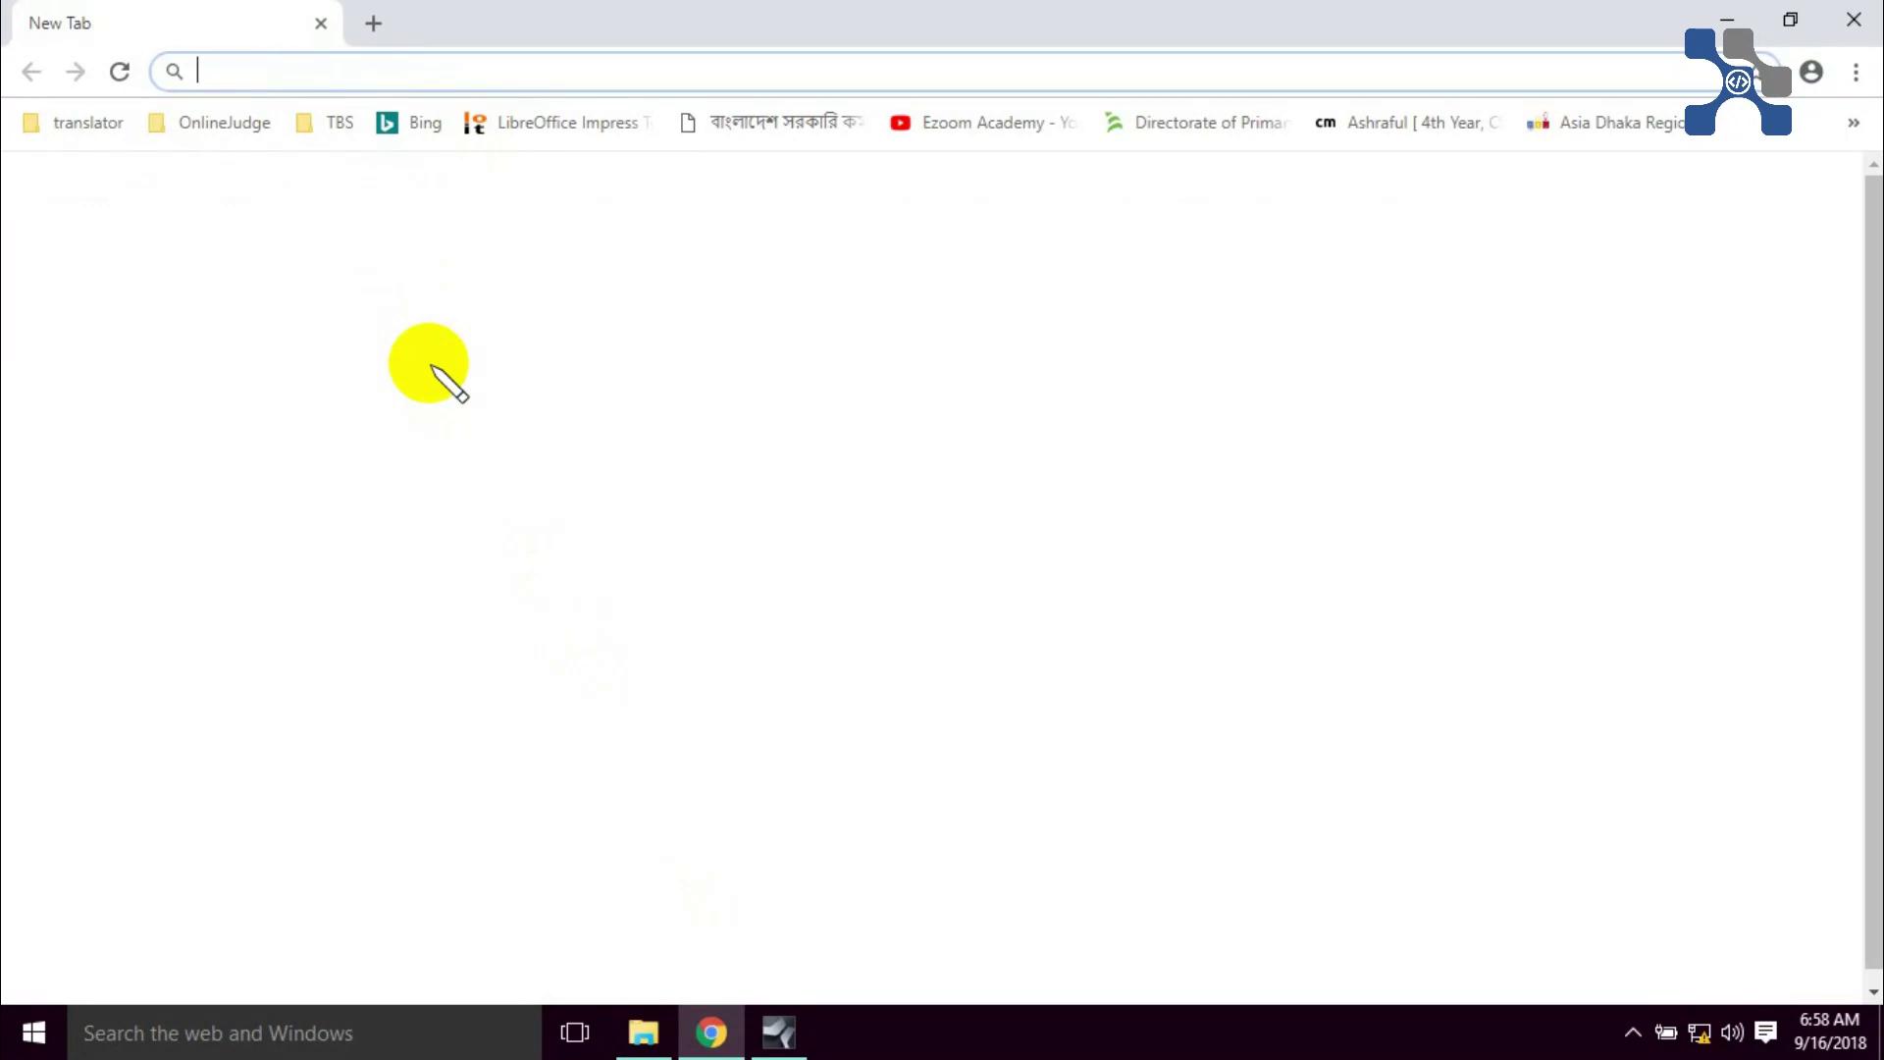
key("super+i")
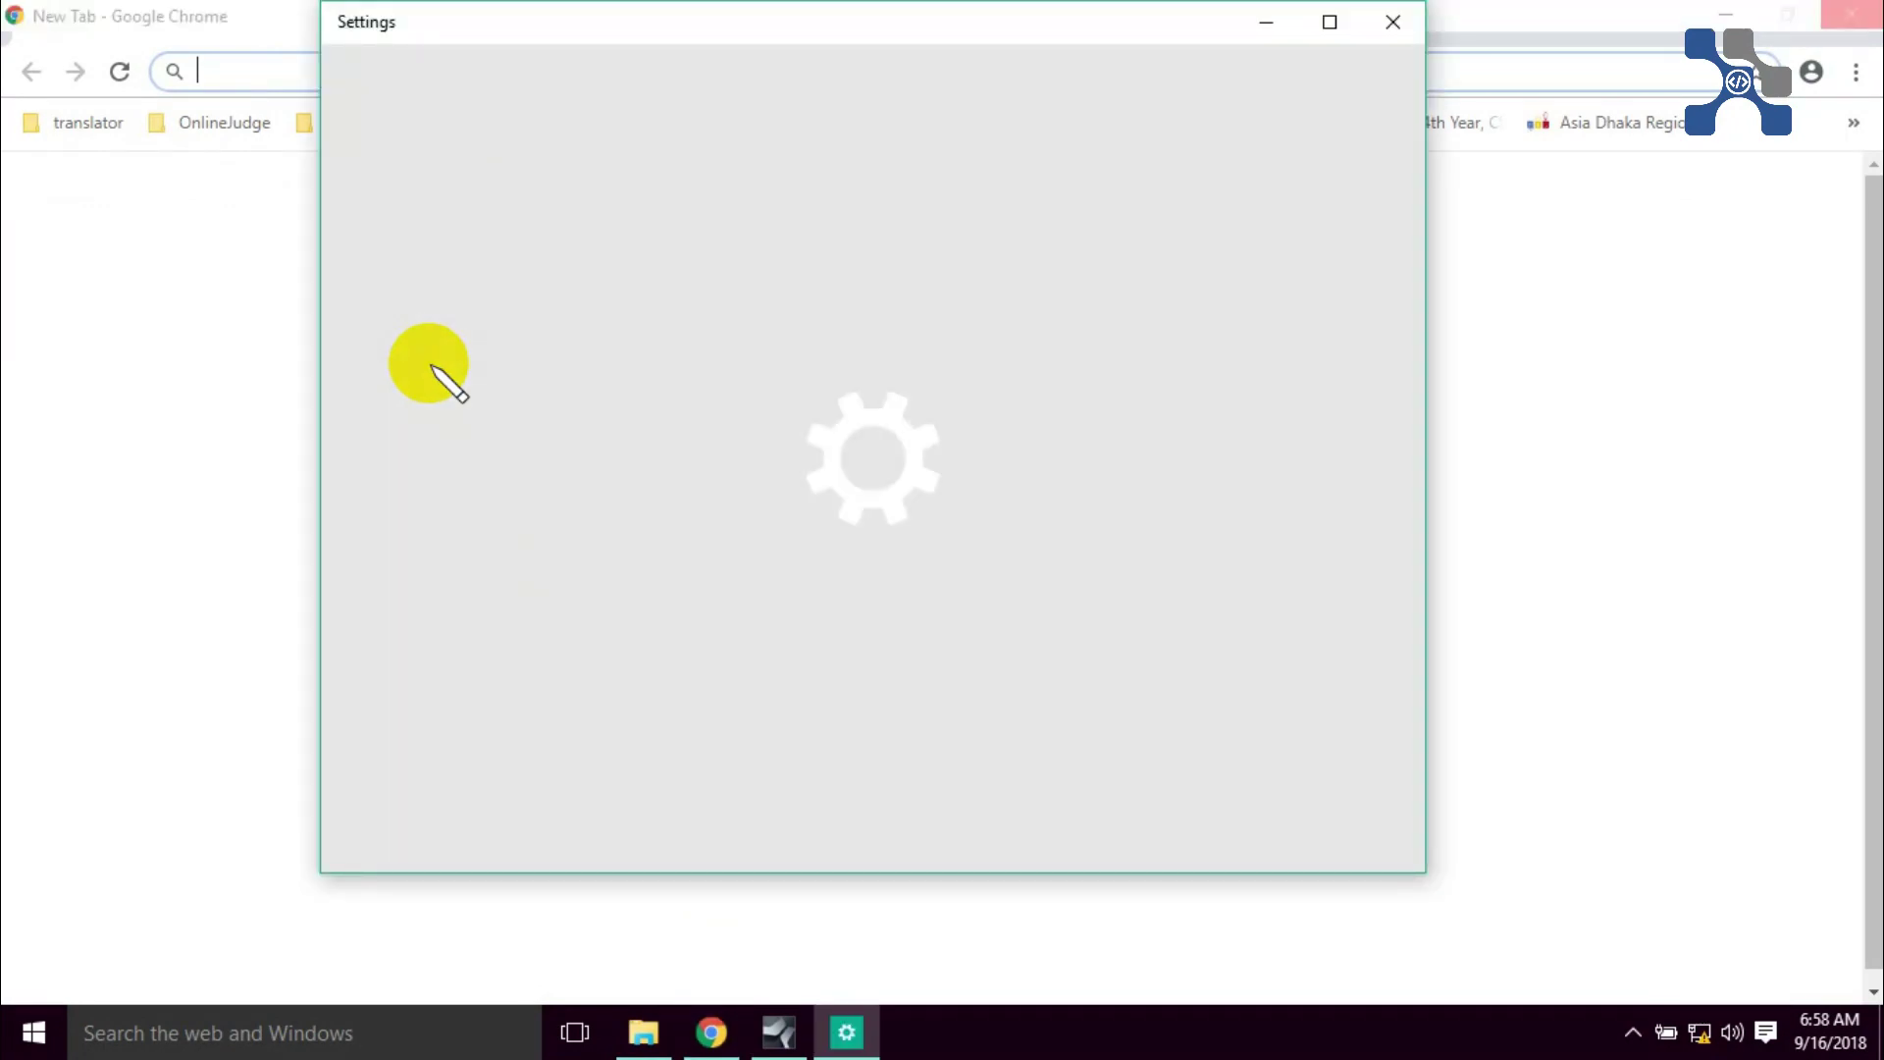